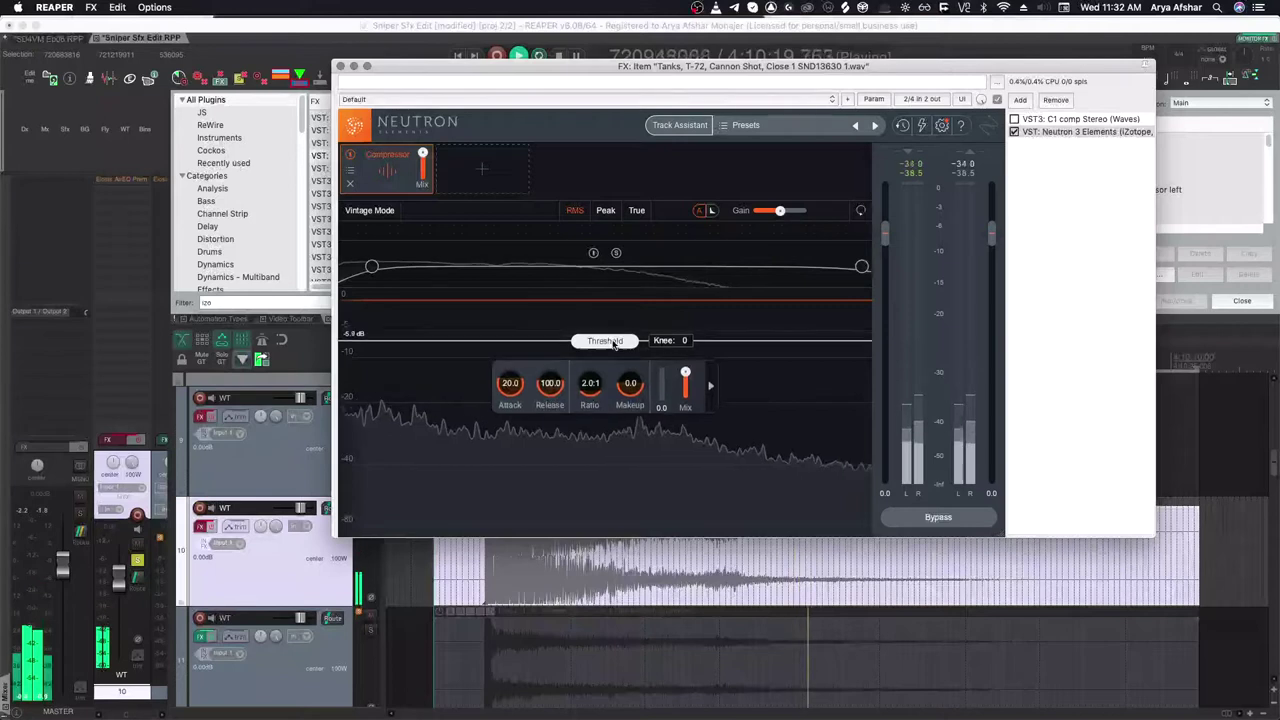
Lower the threshold of Neutron's compressor on the tank cannon shot item during playback.
drag(606, 342, 610, 363)
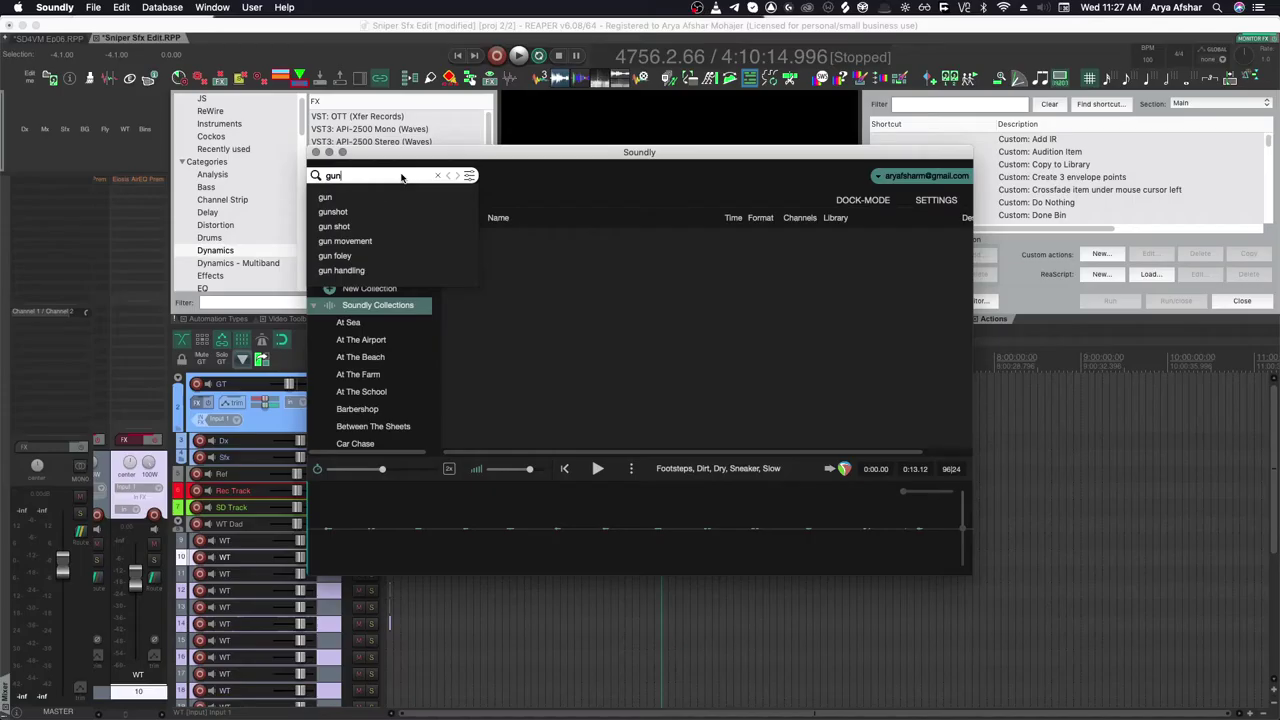
Search the Soundly library for gunshot sounds and audition several of the results, including Gun, Tank, Turret, Shot 1.
text(shot)
key(Return)
click(548, 386)
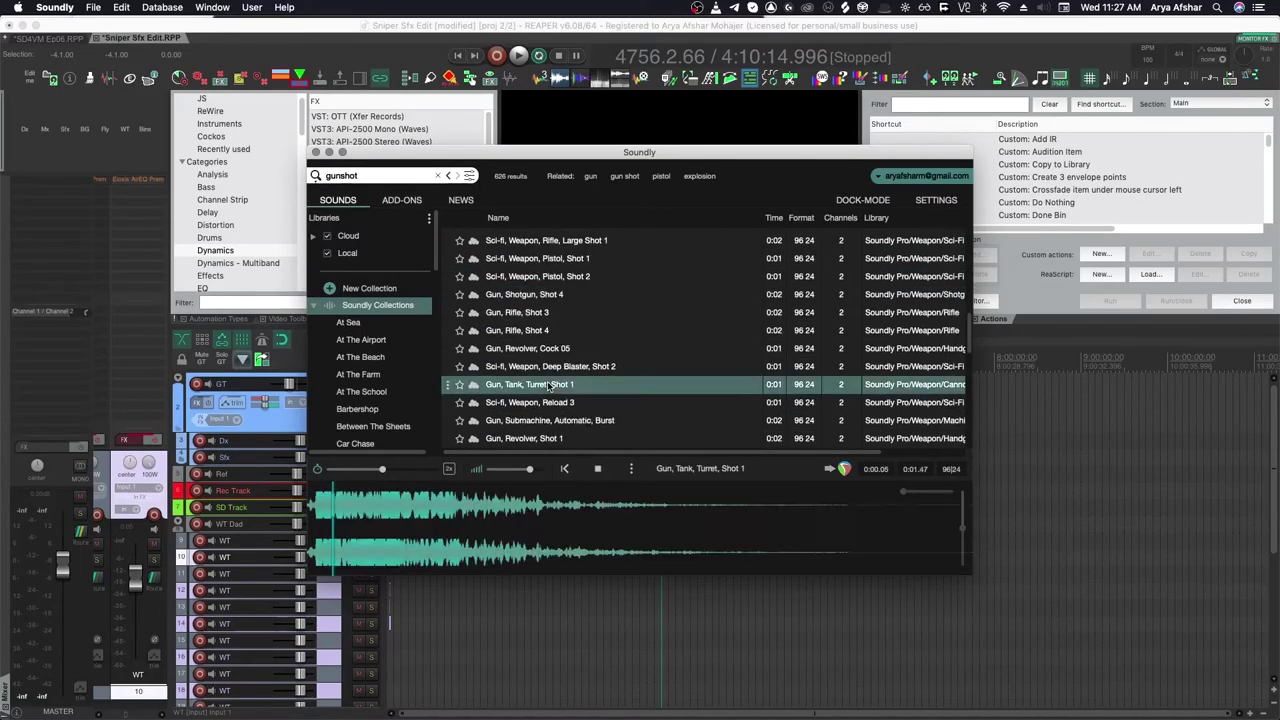
scroll(548, 386, down, 10)
click(548, 386)
scroll(548, 386, down, 10)
click(548, 386)
scroll(548, 386, down, 10)
click(548, 386)
scroll(548, 386, down, 10)
click(548, 386)
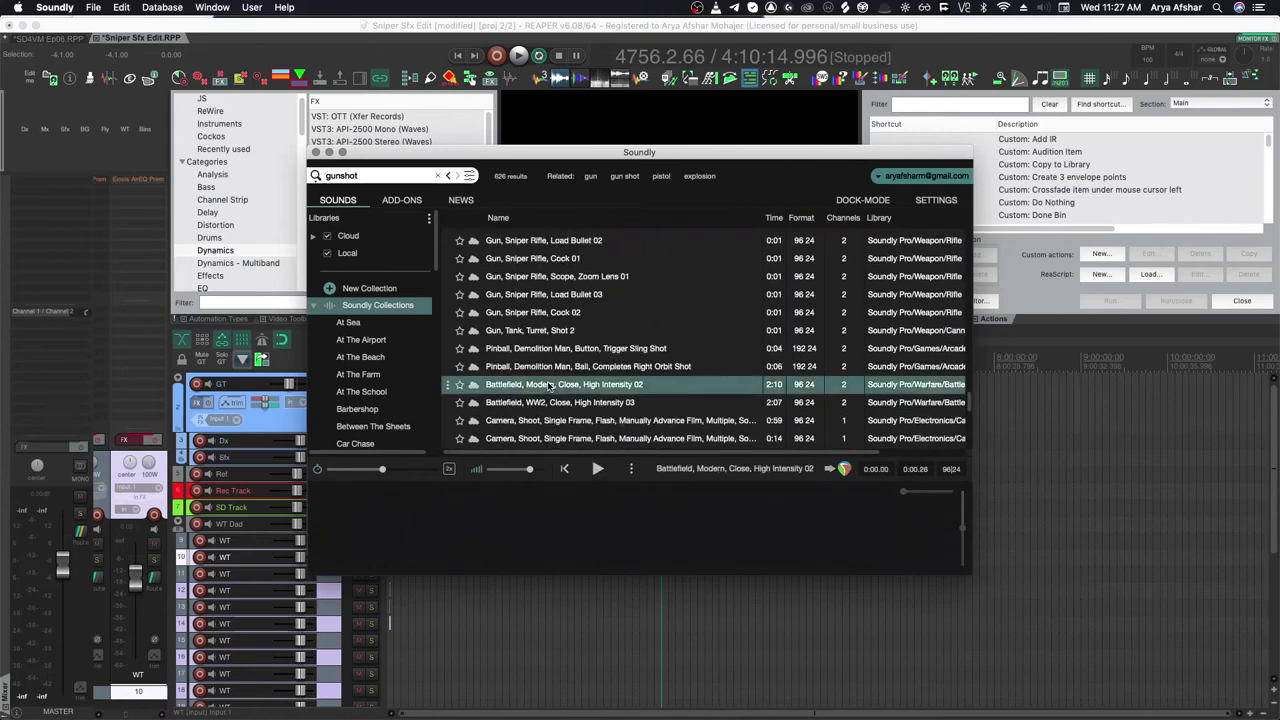
Bring the "Tanks, T-72, Cannon Shot, Close 1" sound from Soundly into WT track 10 in REAPER.
scroll(548, 386, down, 10)
click(545, 384)
key(s)
Play the imported cannon shot on track 10 from just before its start and stop playback.
scroll(660, 543, up, 10)
scroll(569, 574, up, 3)
scroll(617, 533, up, 3)
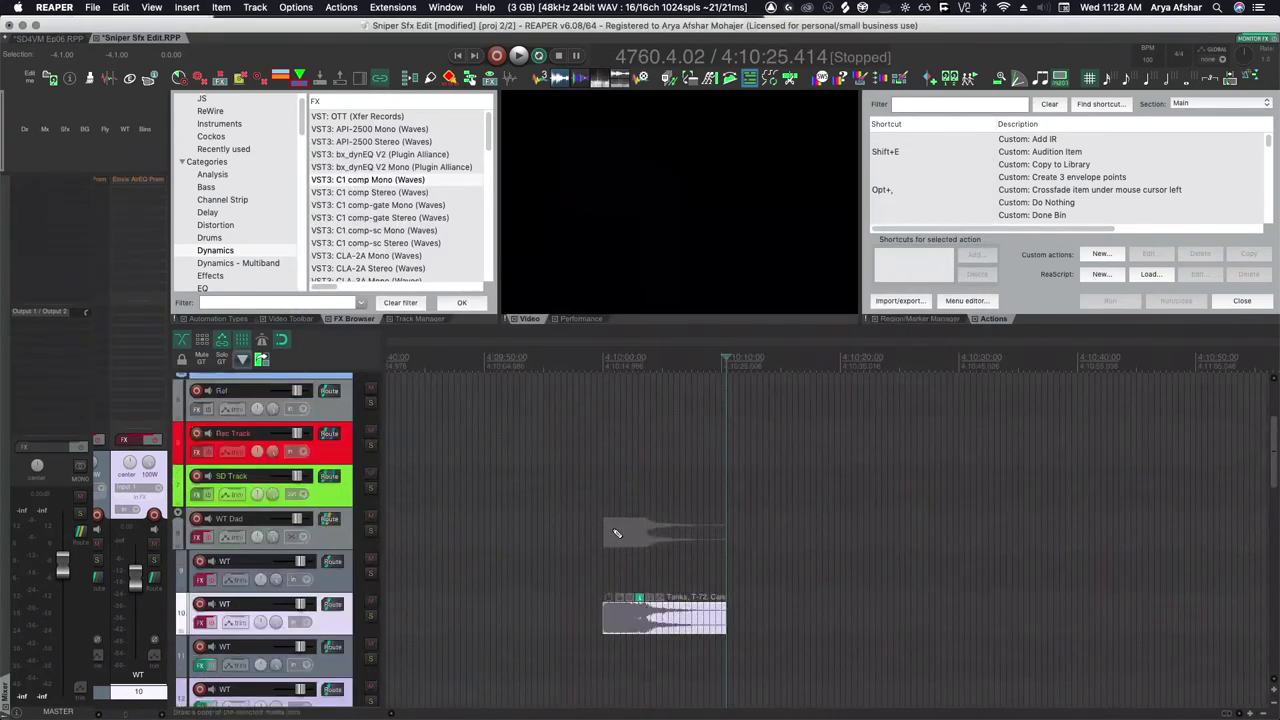
scroll(617, 533, up, 6)
click(530, 541)
key(space)
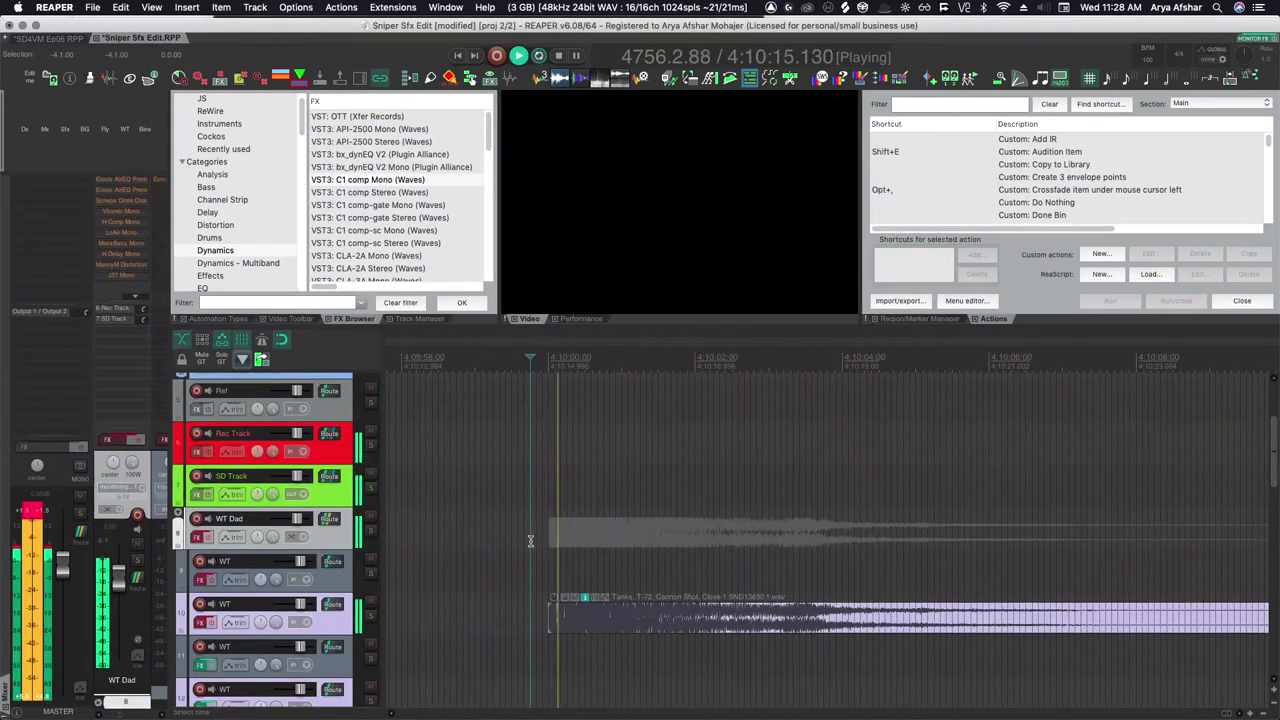
key(space)
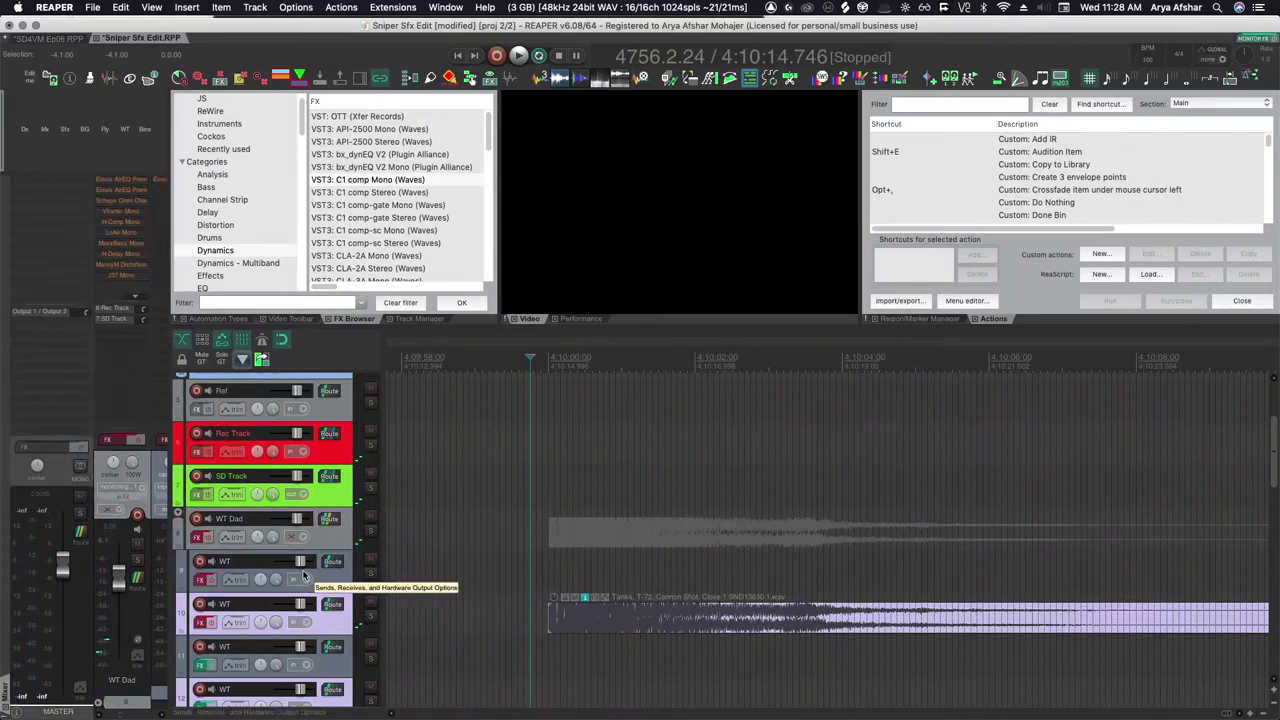
Reduce the cannon shot item's volume to -9.30 dB and listen to its opening.
drag(551, 600, 544, 658)
key(space)
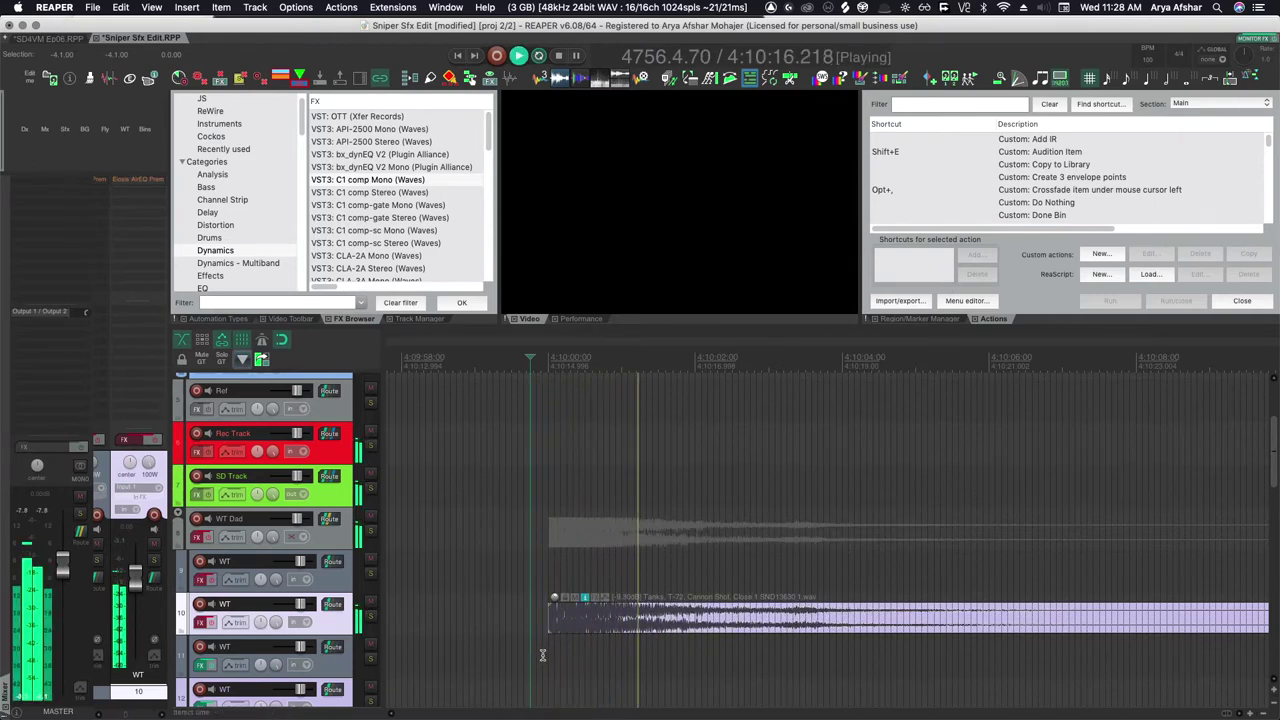
key(space)
Play back the attenuated cannon shot while examining its waveform from the attack through the tail.
scroll(563, 618, up, 2)
scroll(563, 618, up, 5)
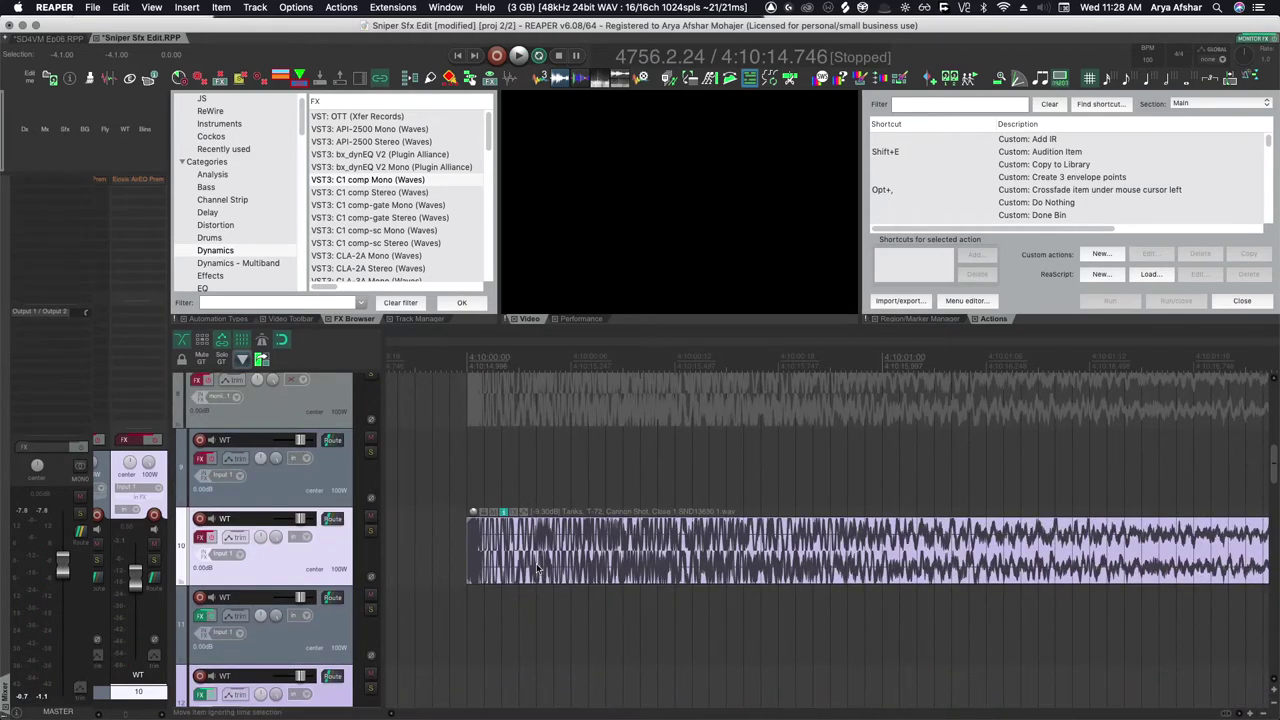
key(space)
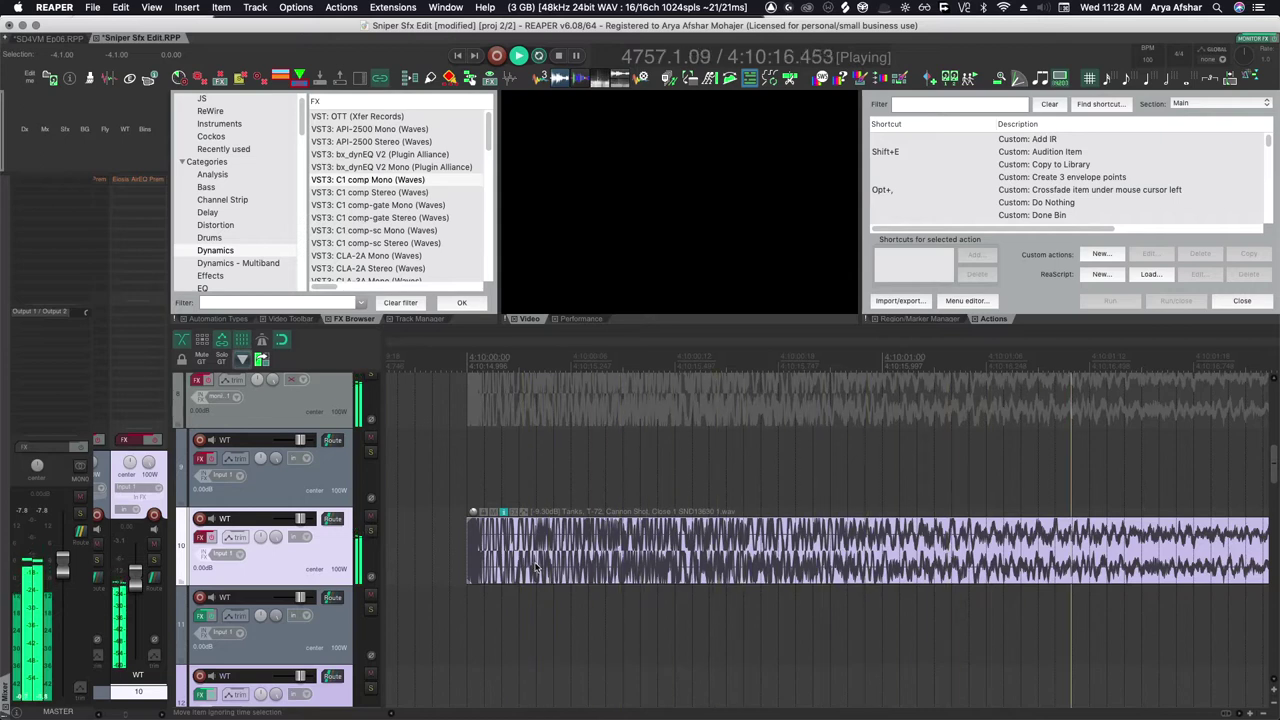
scroll(535, 568, down, 5)
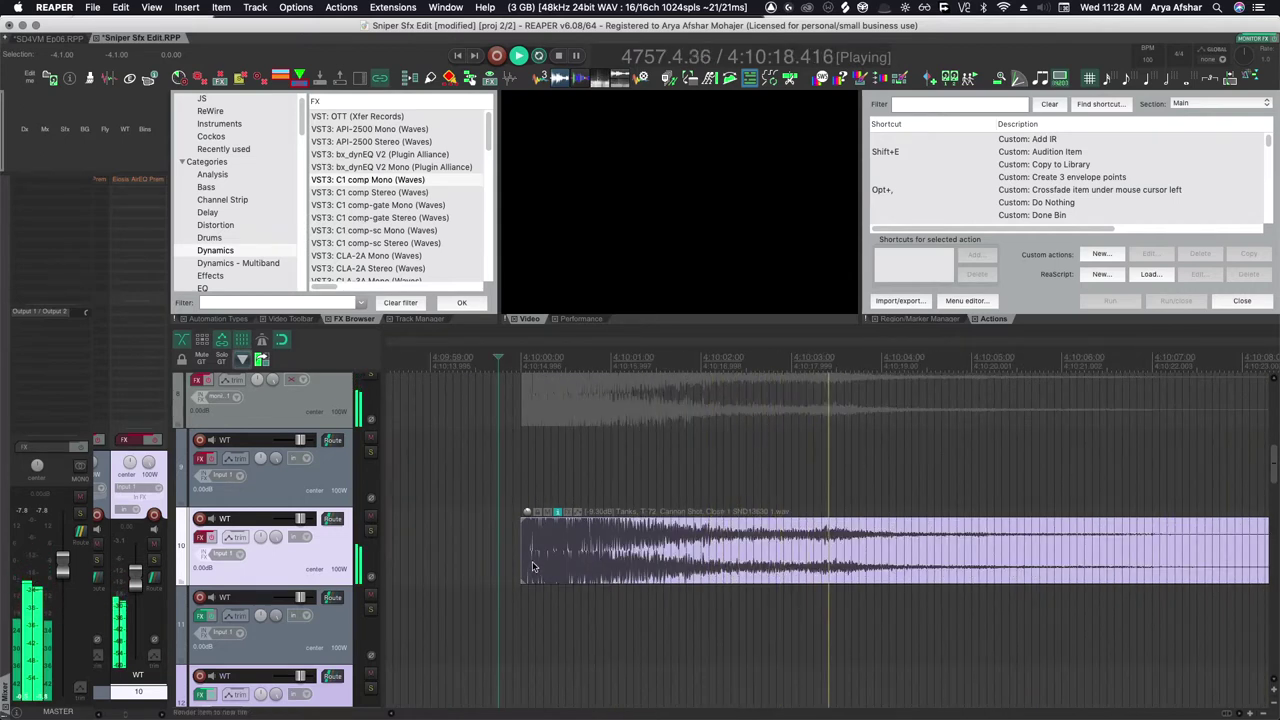
key(space)
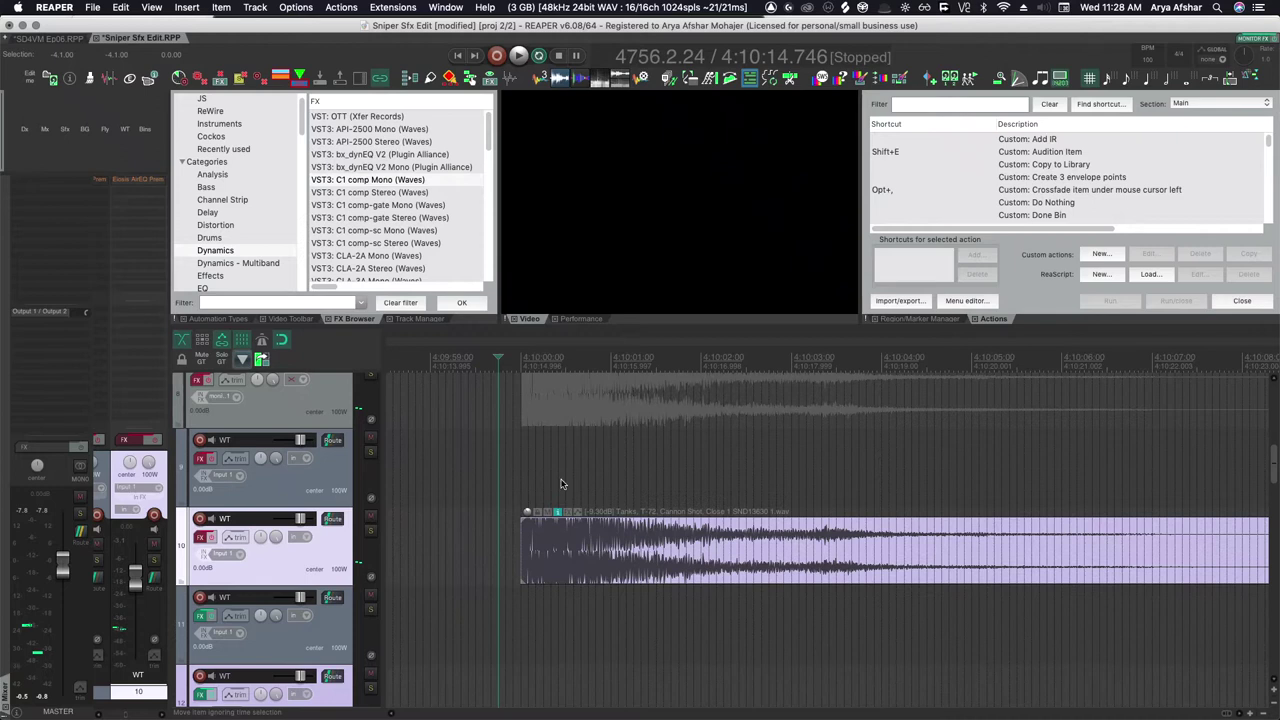
Add the C1 comp Stereo effect to the cannon shot item and briefly play it.
click(370, 192)
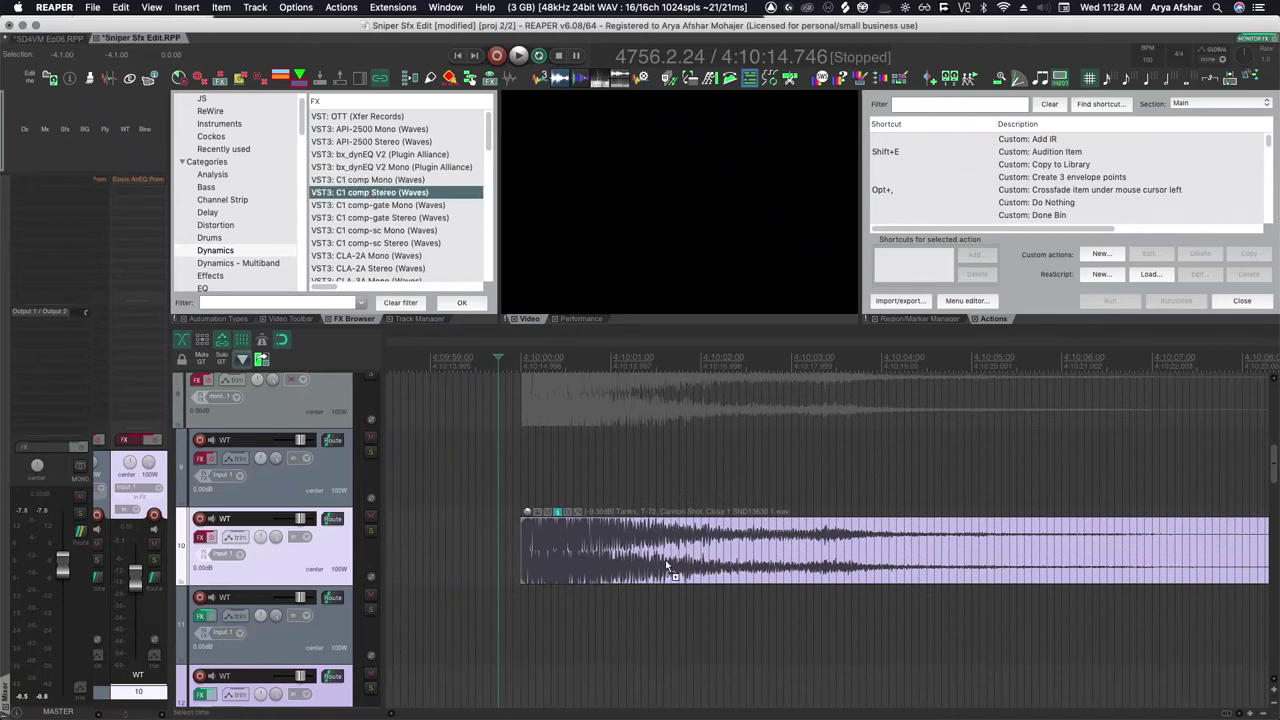
drag(650, 568, 648, 566)
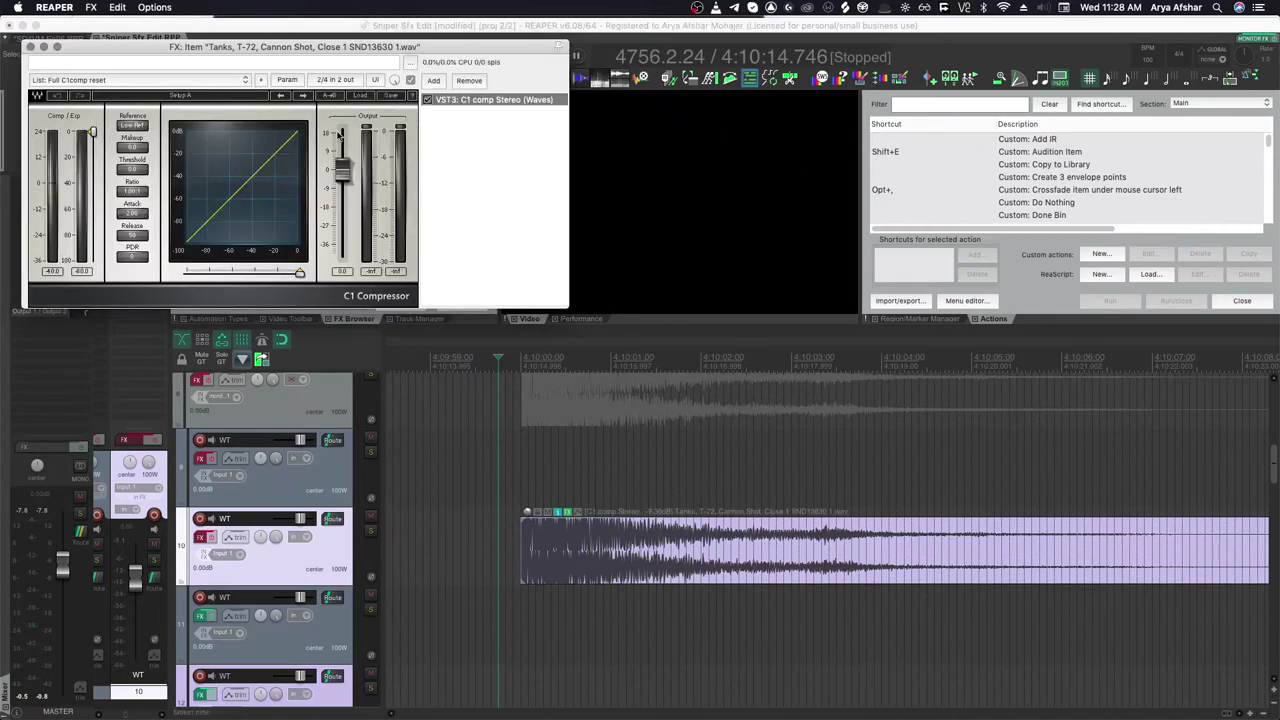
key(space)
key(space)
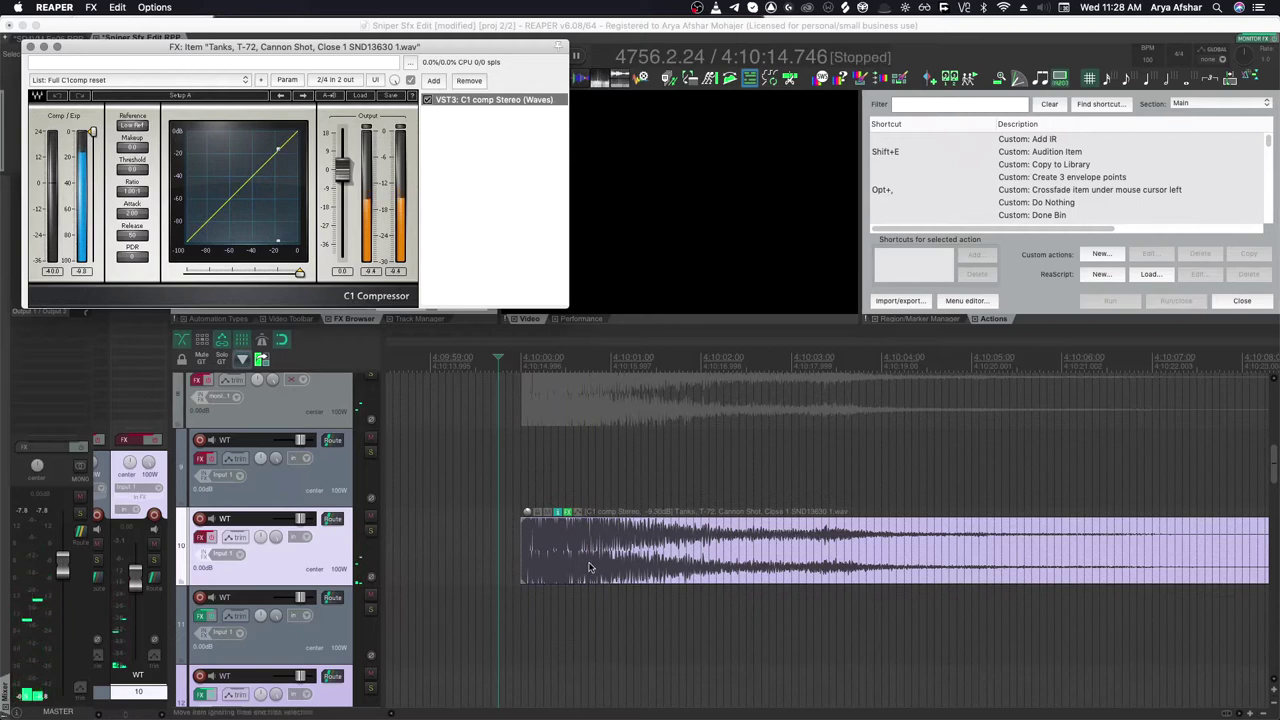
Play the cannon shot from the item's start and watch its level on the C1 compressor's graph.
click(588, 568)
key(space)
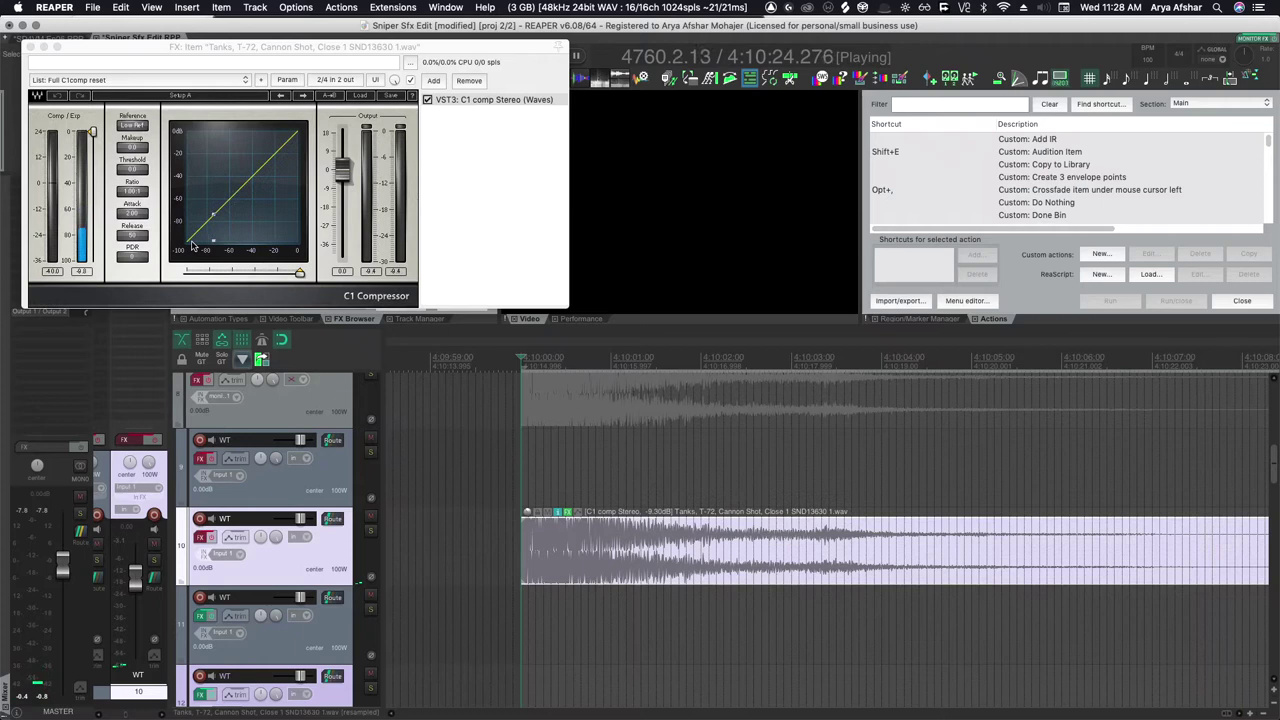
drag(191, 245, 273, 240)
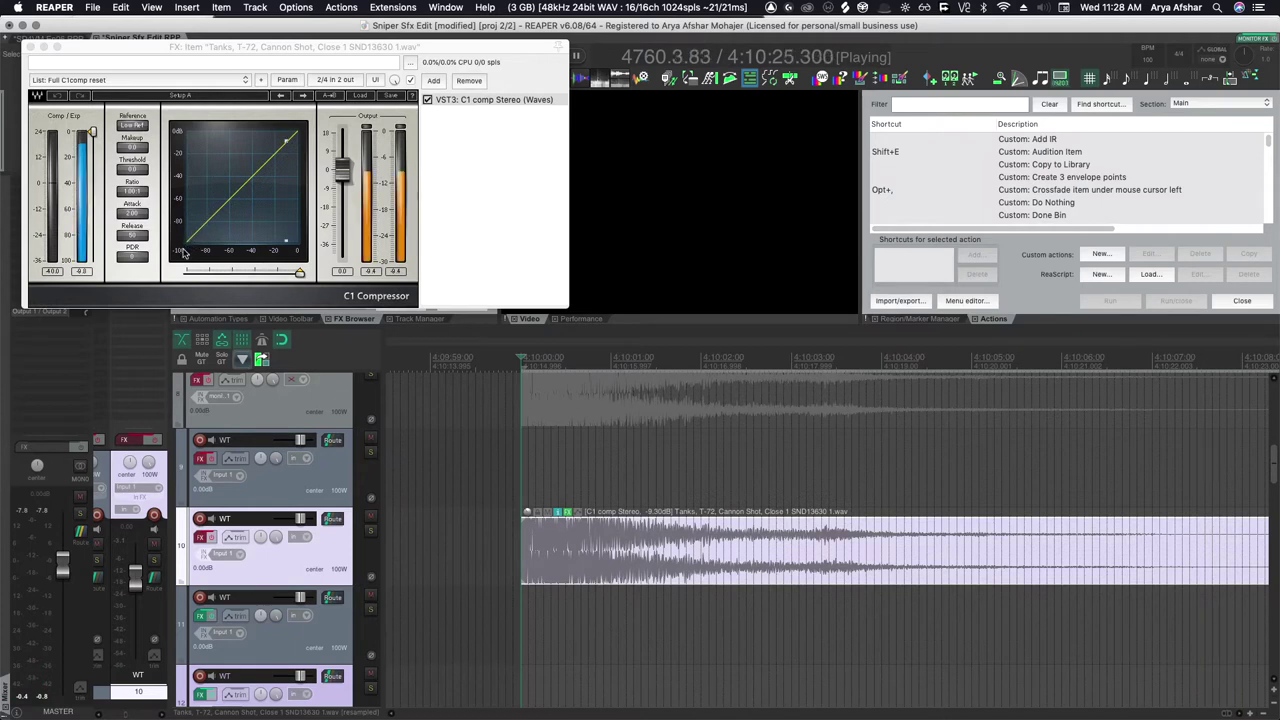
Lower the C1 compressor's threshold while checking the cannon shot in playback.
click(133, 169)
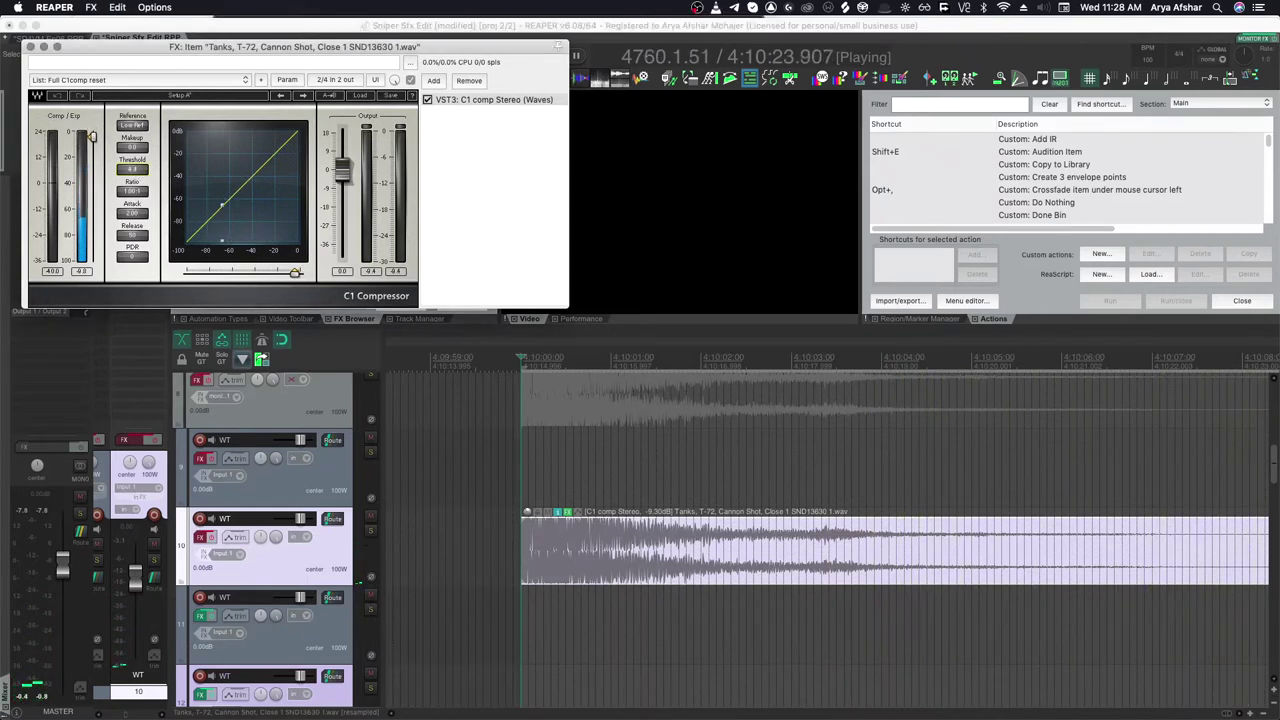
key(space)
key(space)
drag(92, 141, 133, 172)
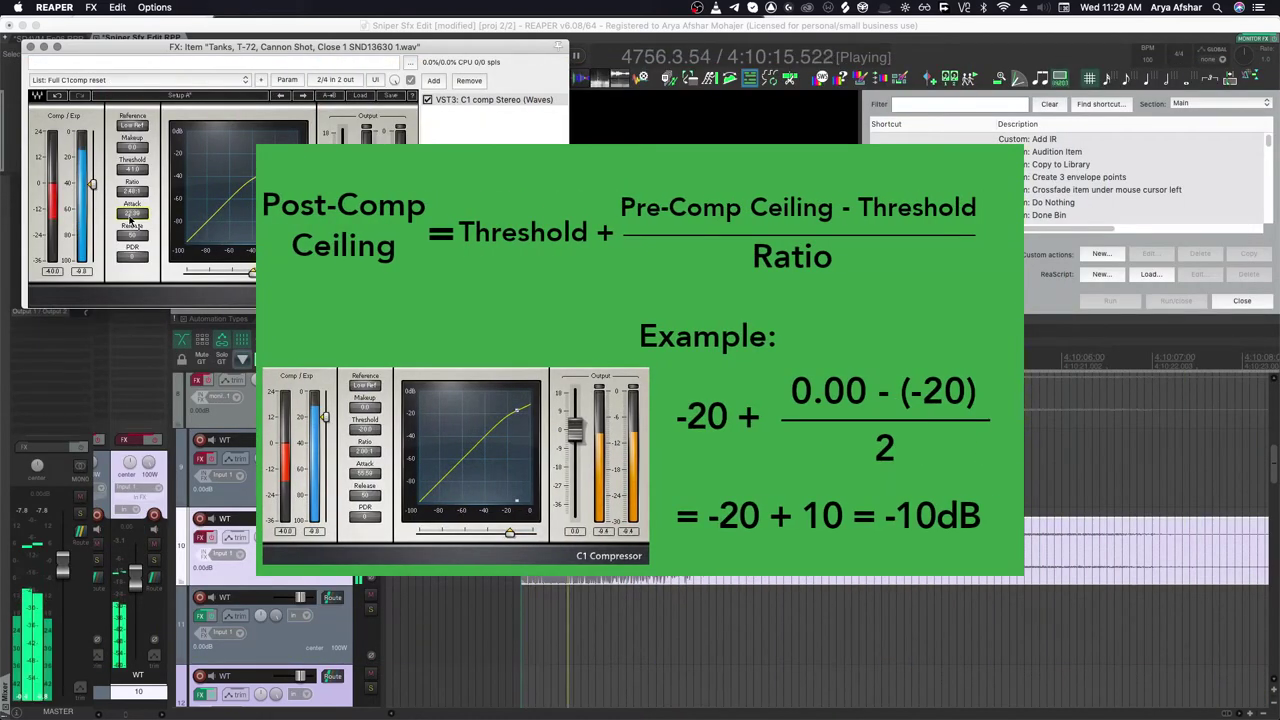
Raise the C1 compressor's attack to about 55, auditioning the cannon shot between changes.
key(space)
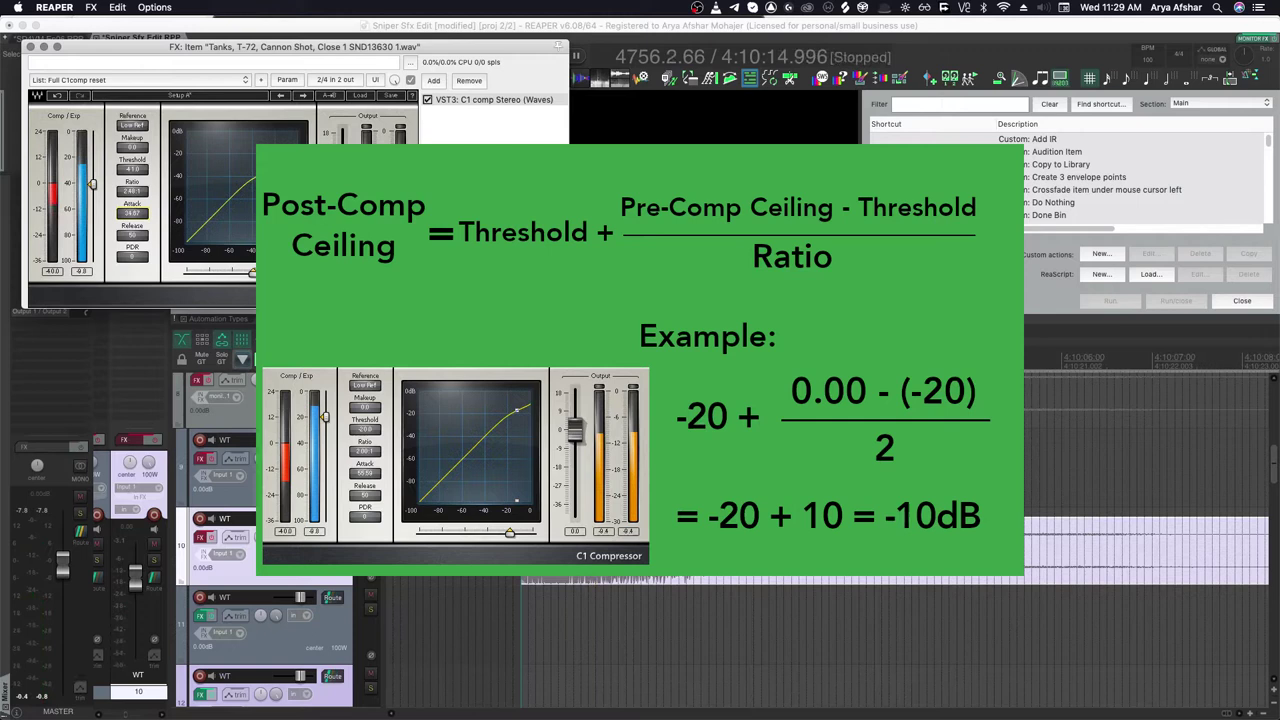
key(space)
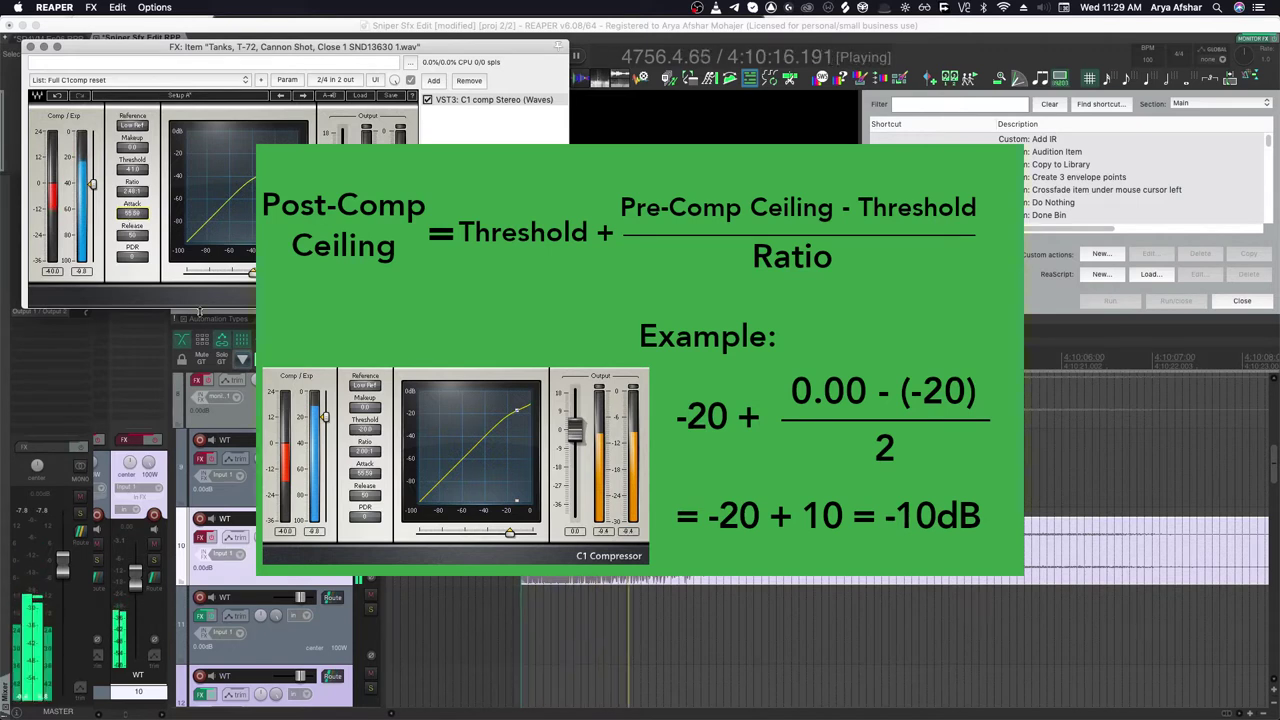
key(space)
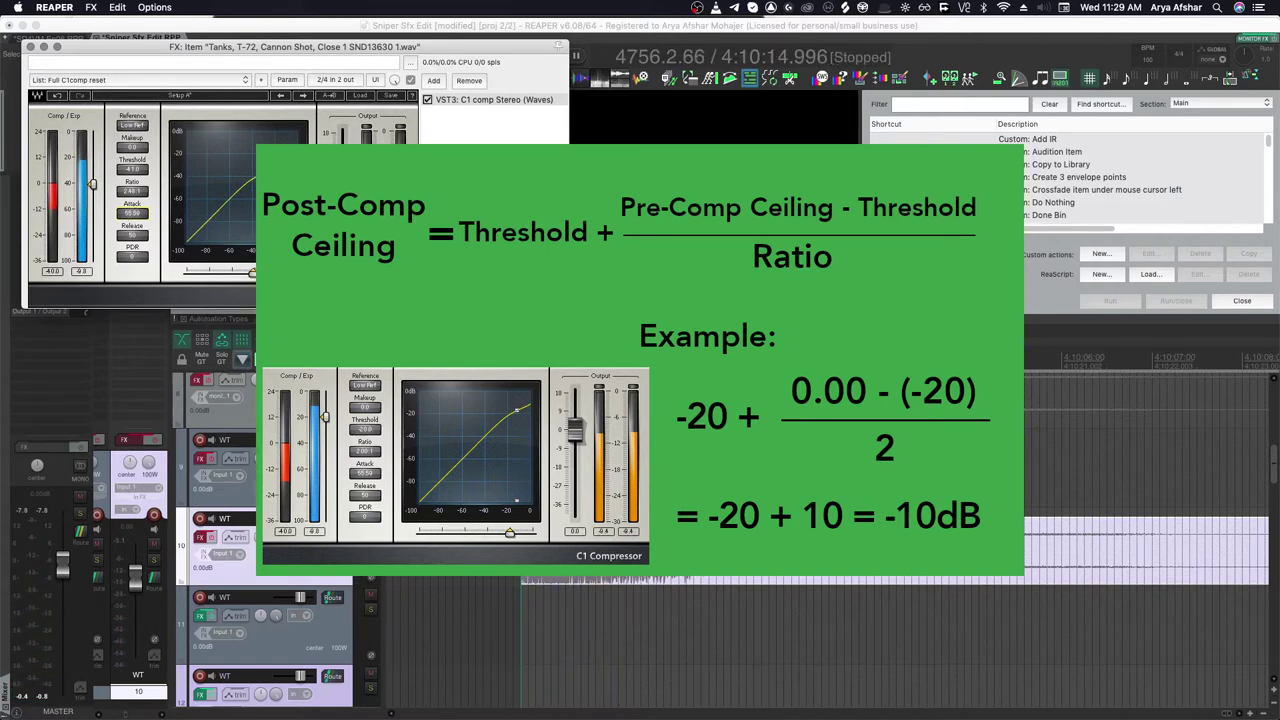
Audition the compressed cannon shot with the playback position set ahead of the item.
click(460, 546)
key(space)
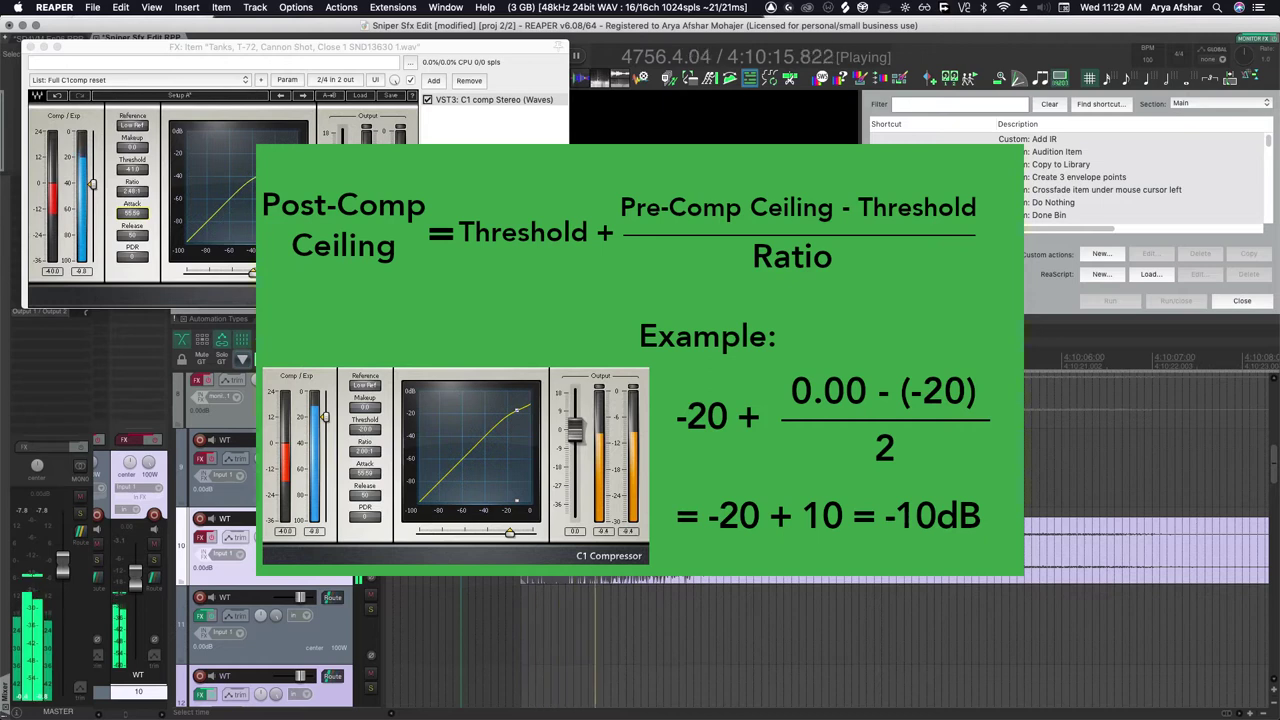
key(space)
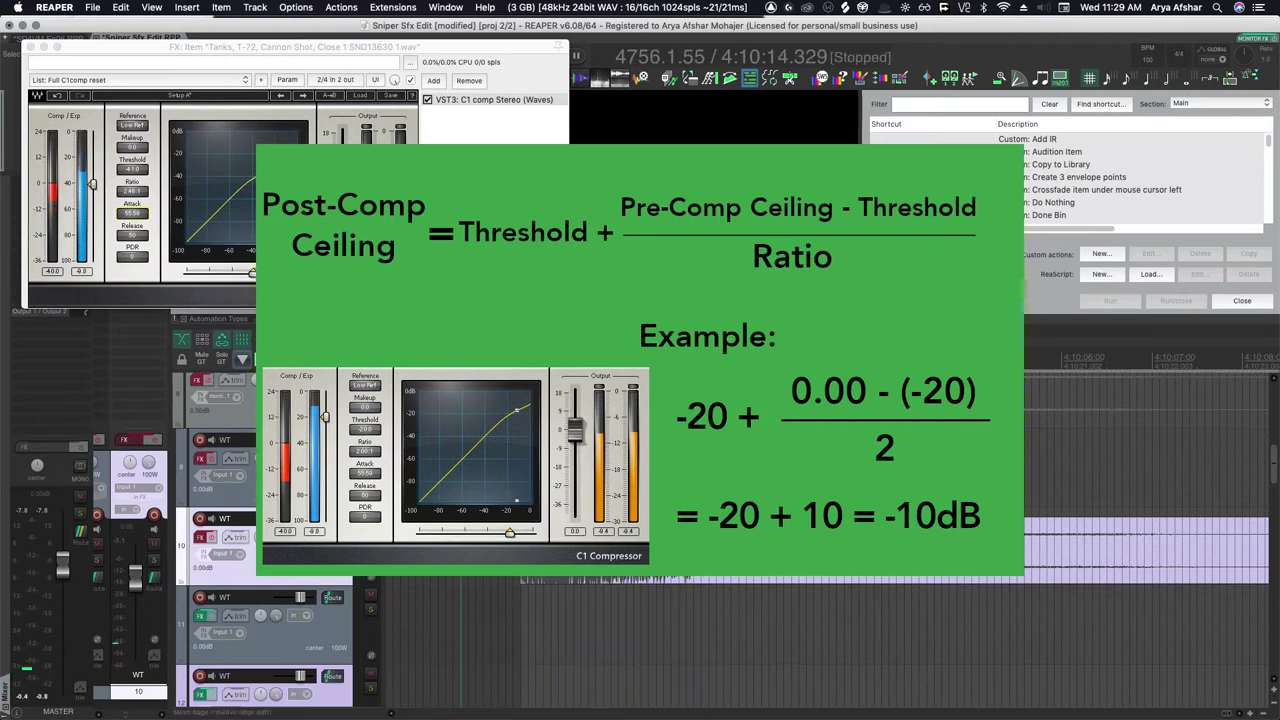
Extend the cannon shot item's start earlier to about 4:10:14.246, leaving silence before the shot.
key(space)
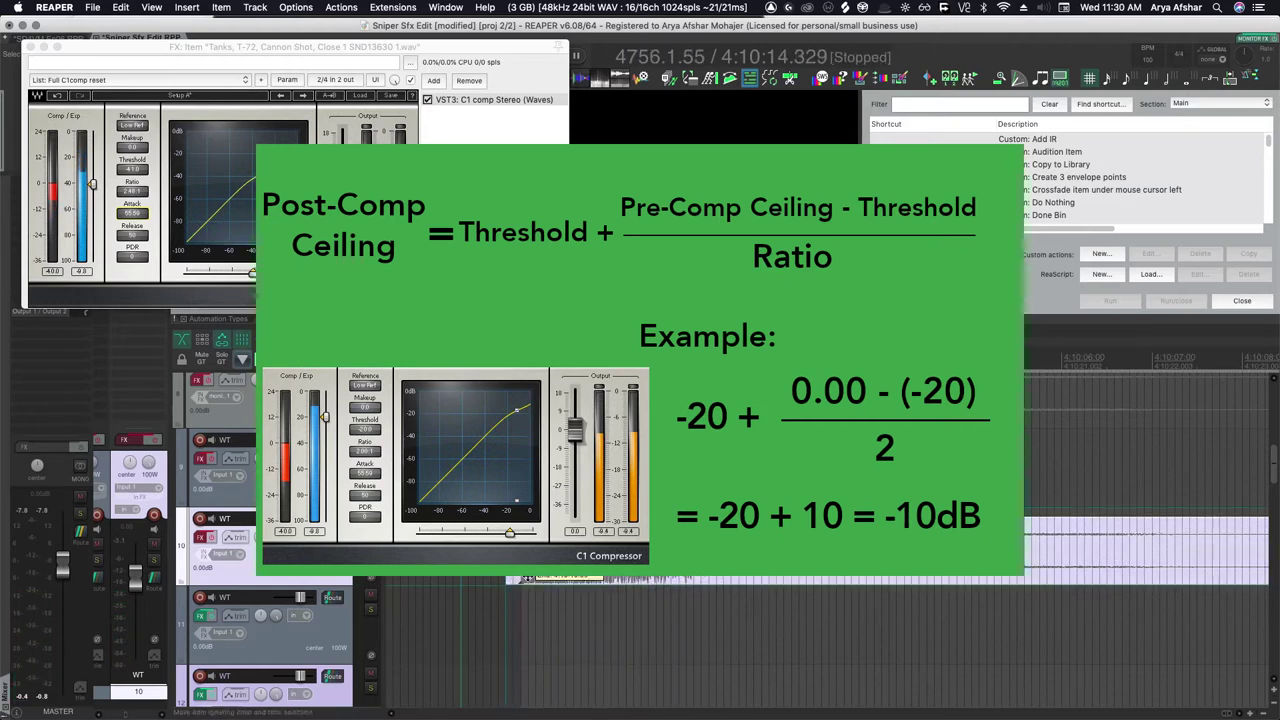
key(space)
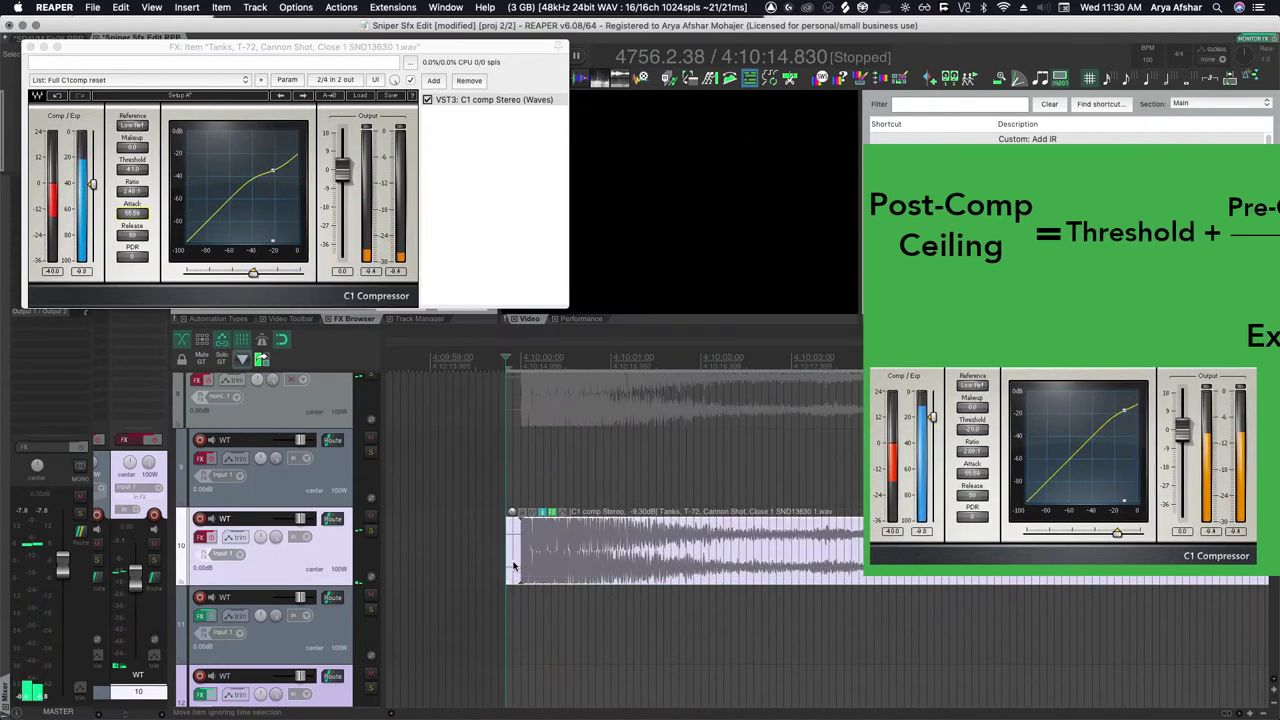
drag(483, 558, 453, 560)
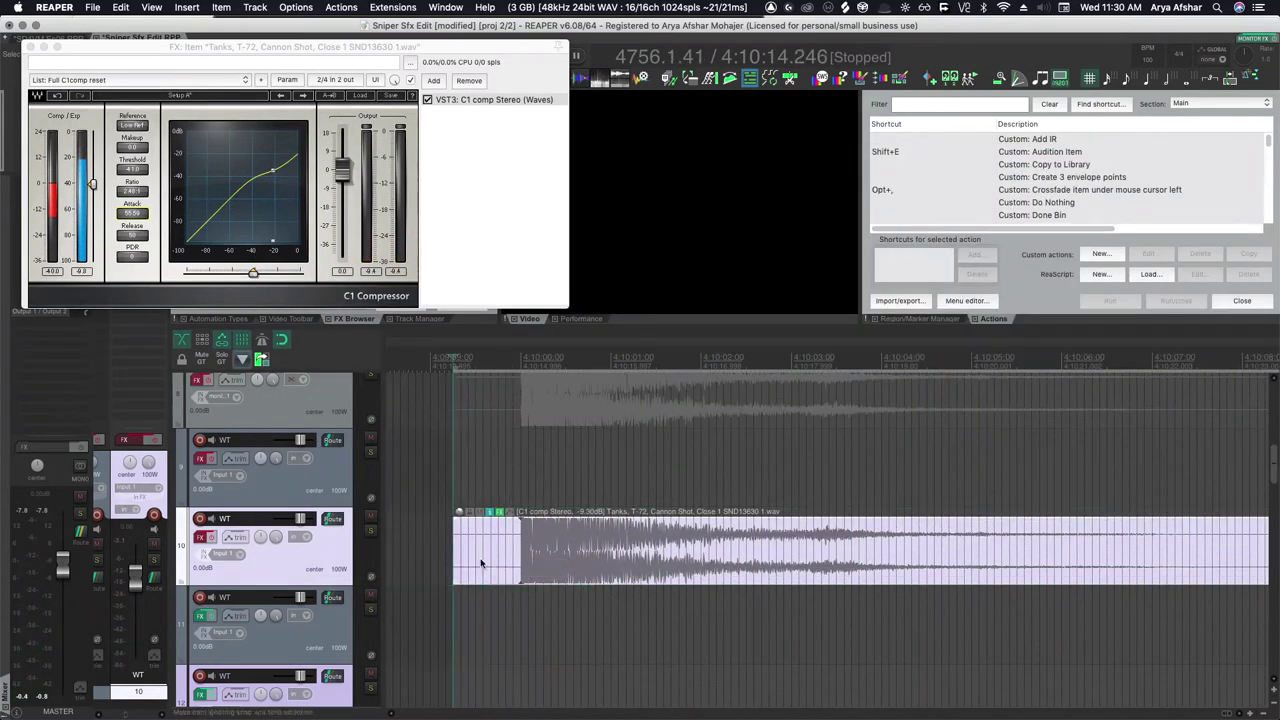
Play the extended cannon shot item from its new start to check how the compressor's attack affects it.
key(space)
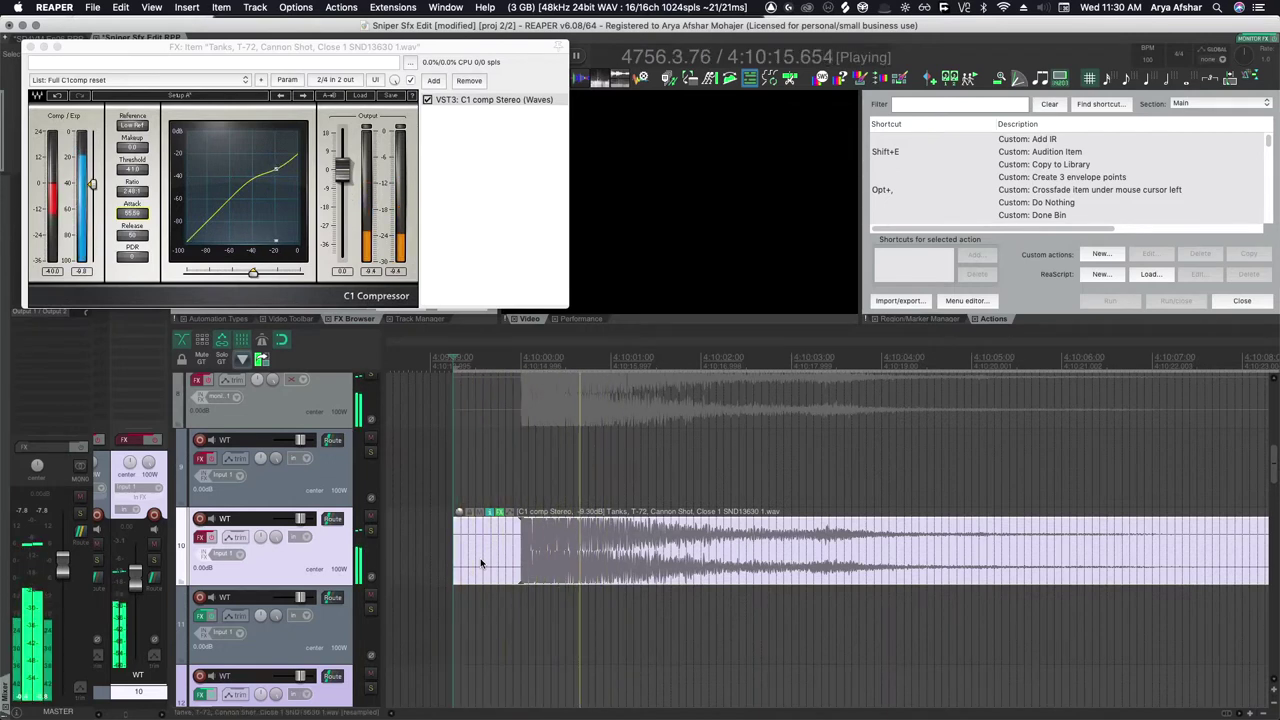
key(space)
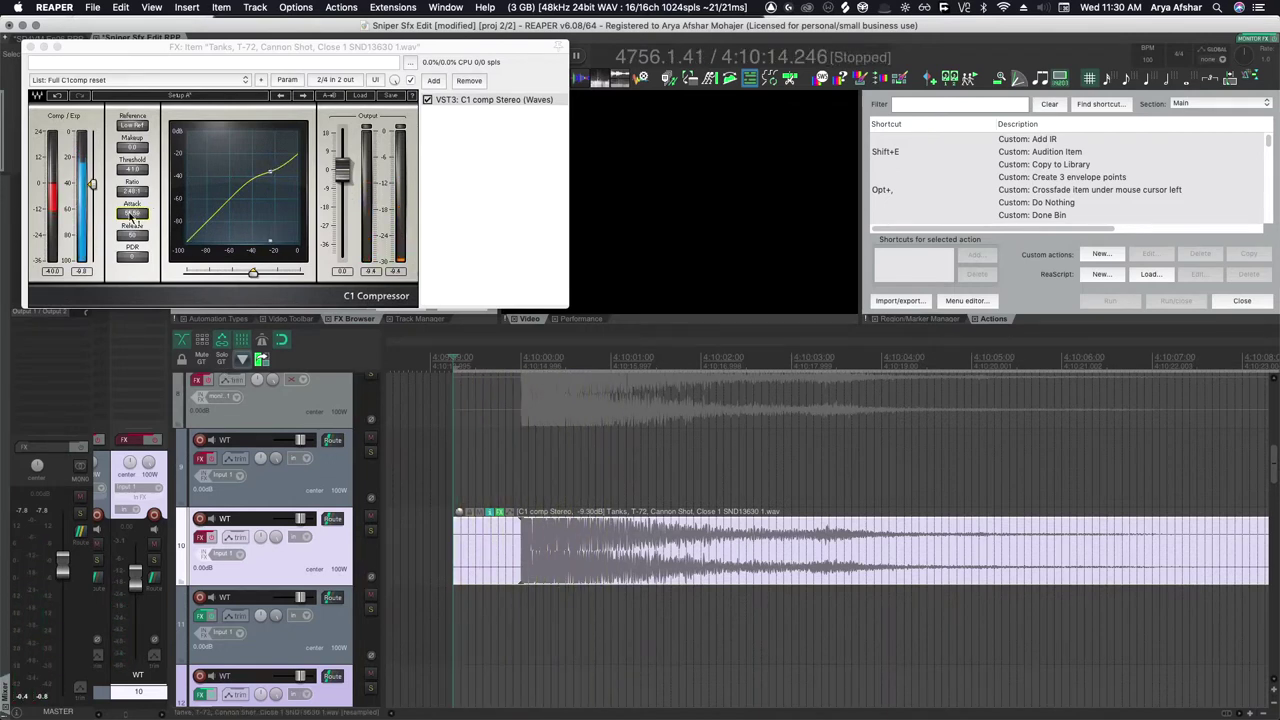
key(space)
key(space)
Copy the compressed cannon shot item to track 11, glue the copy, and inspect its waveform.
click(555, 551)
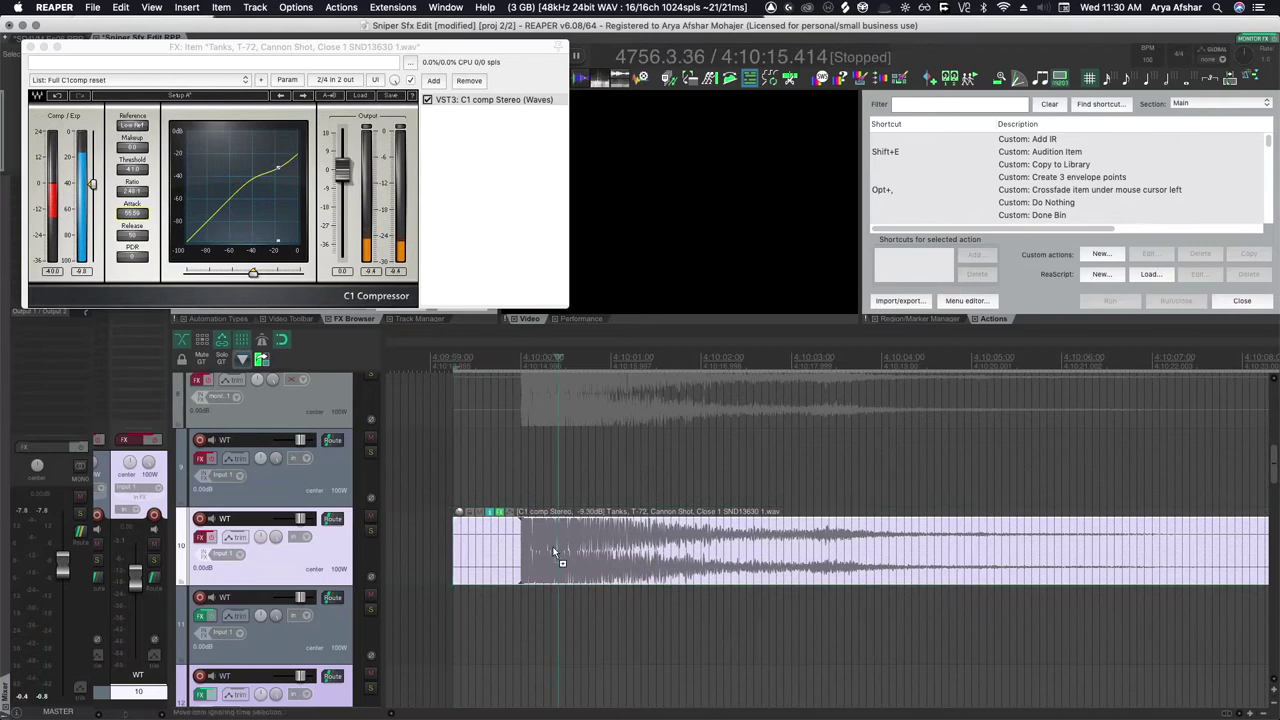
drag(554, 551, 565, 630)
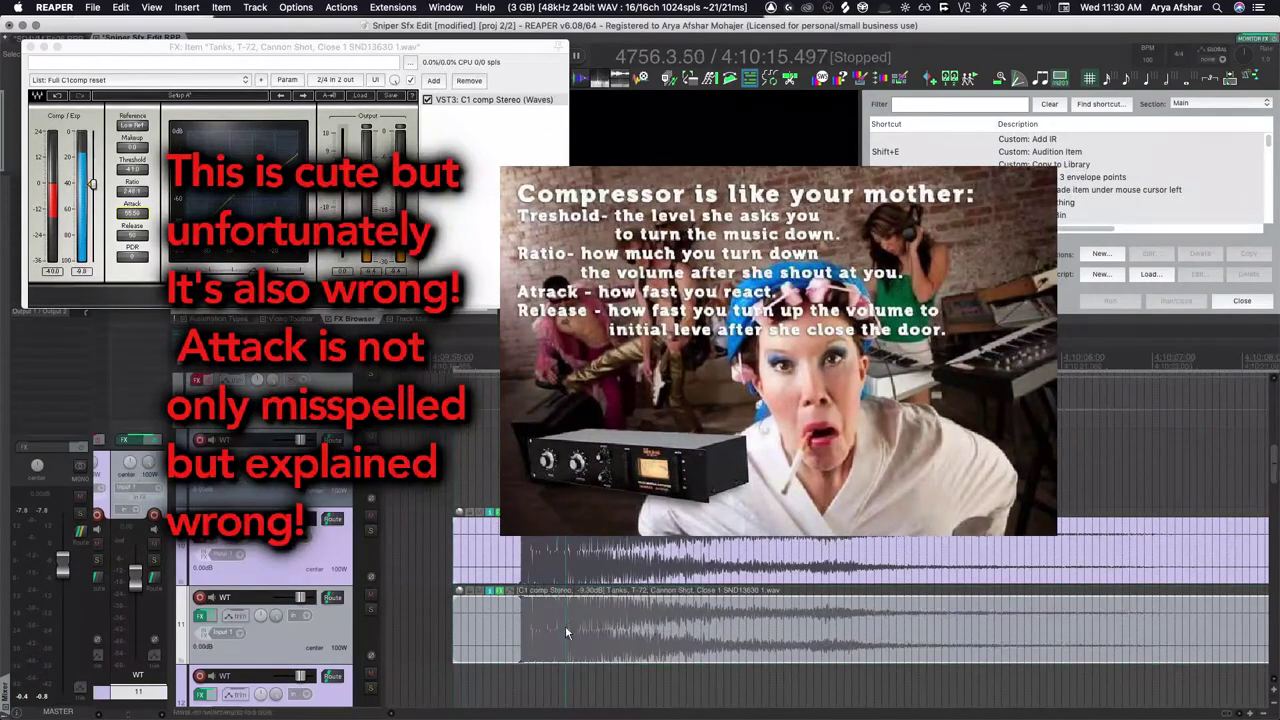
key(super+g)
scroll(560, 630, up, 5)
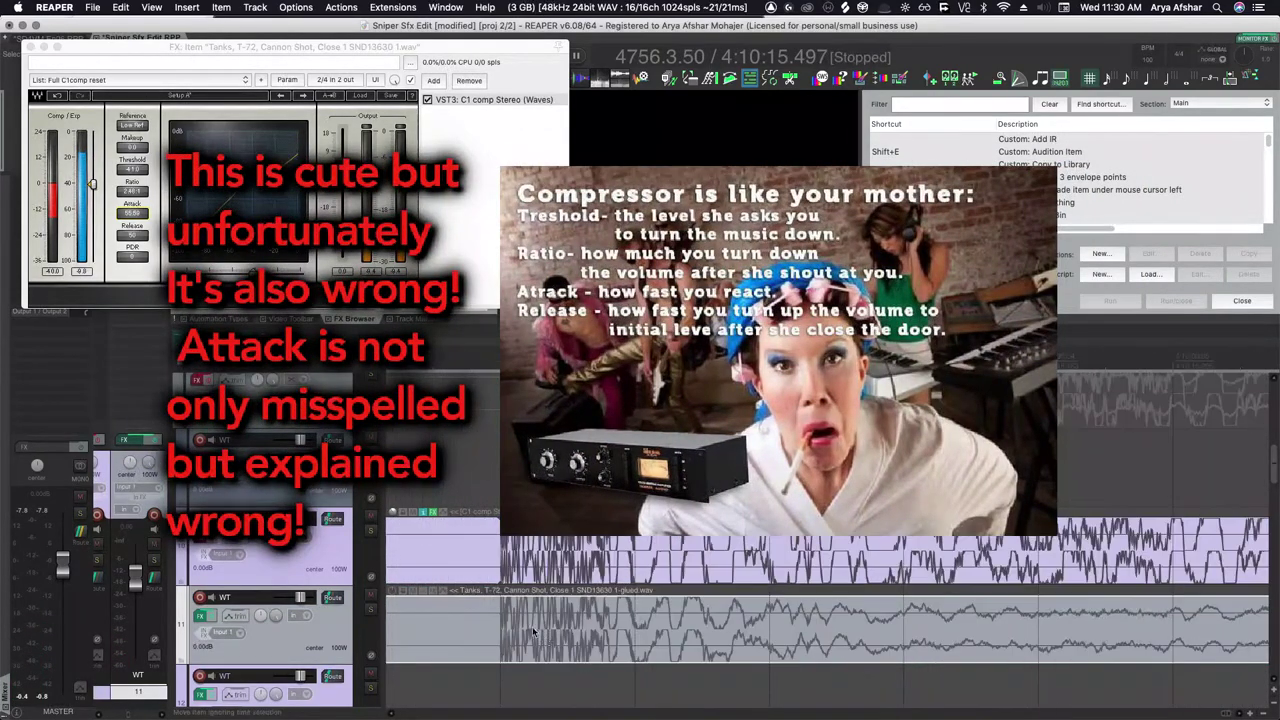
scroll(533, 625, down, 6)
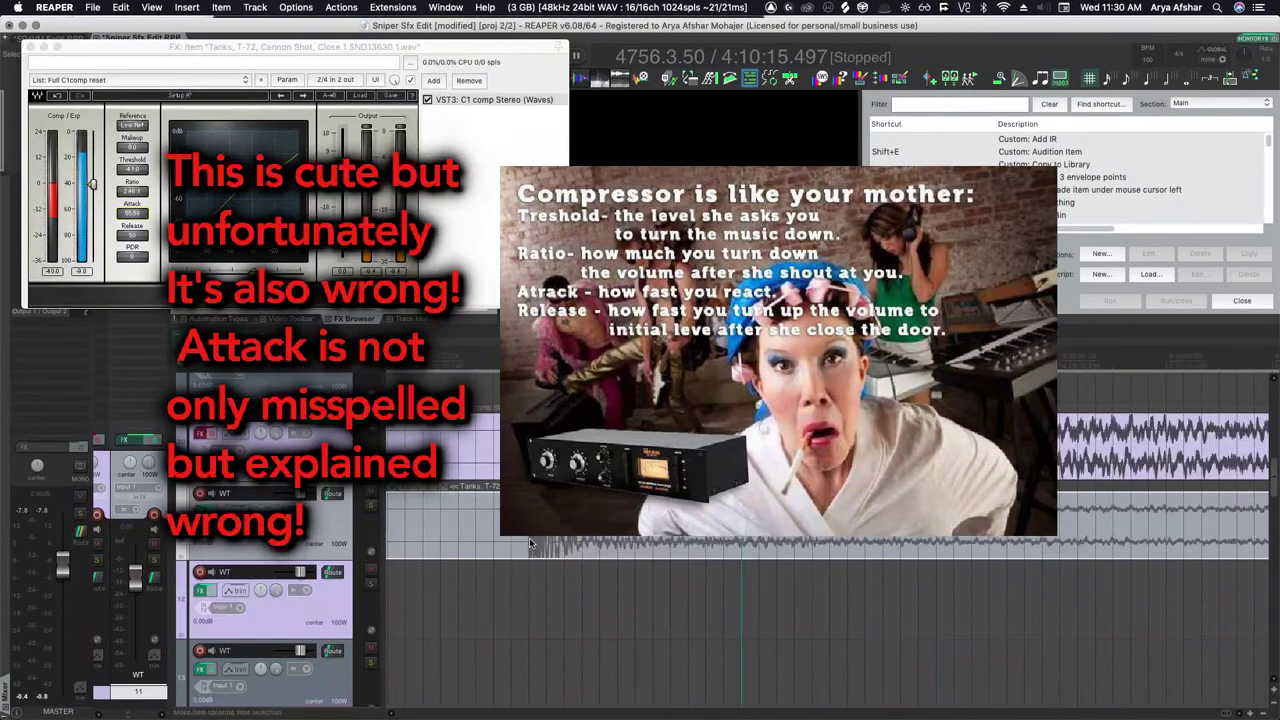
scroll(532, 550, up, 4)
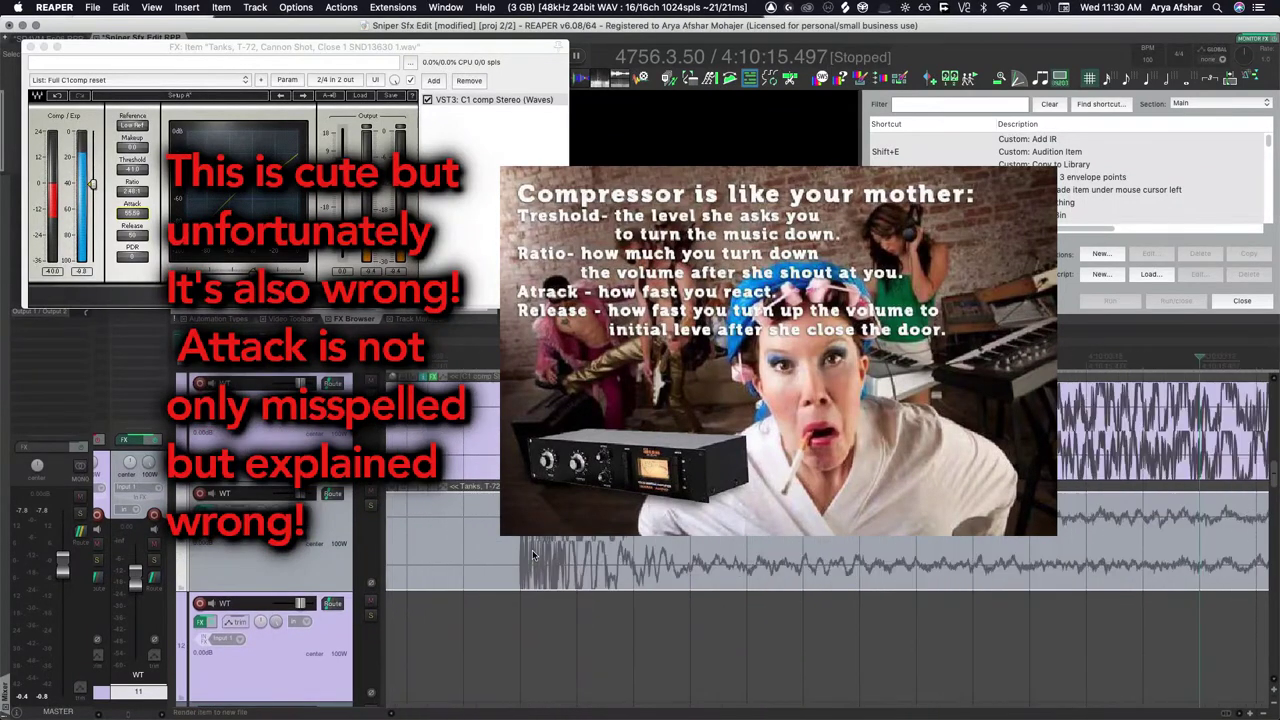
Play the cannon shot item with both C1 comp Stereo and Neutron 3 Elements enabled.
click(516, 607)
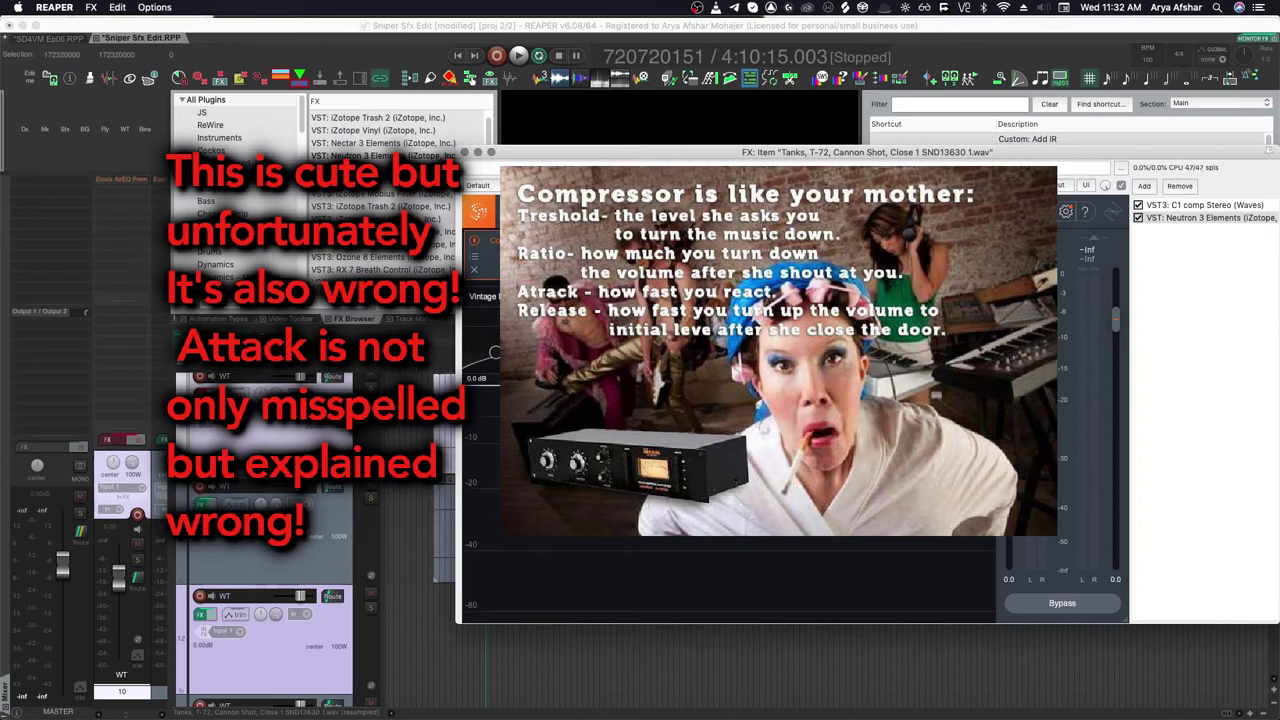
key(space)
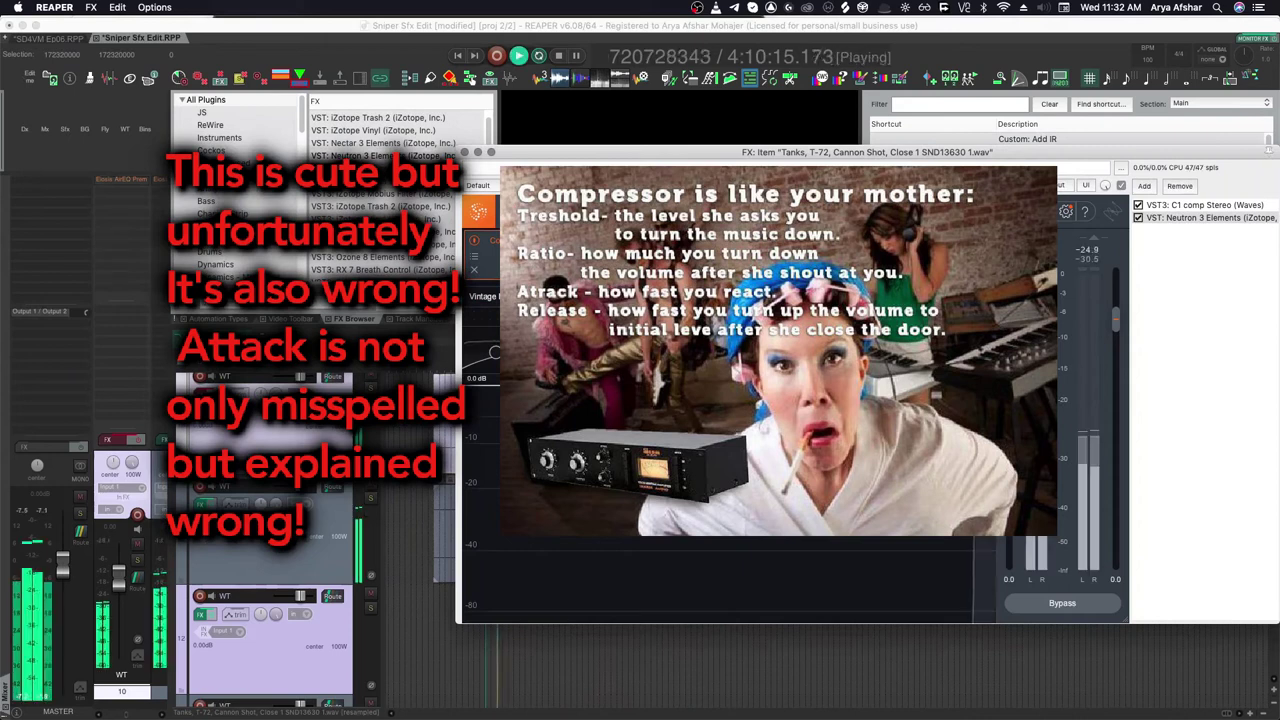
Play the compressed cannon shot item, move its effects window clear of the waveforms, and solo track 10.
key(space)
click(445, 433)
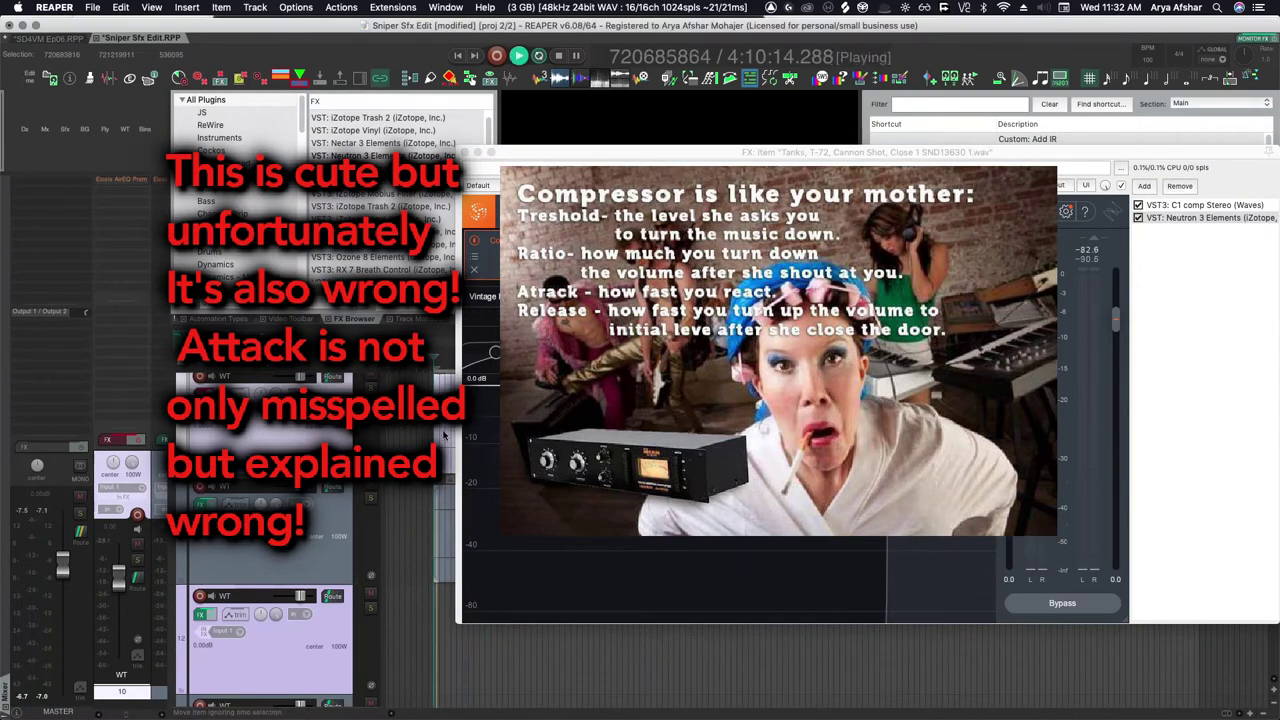
drag(700, 152, 1123, 159)
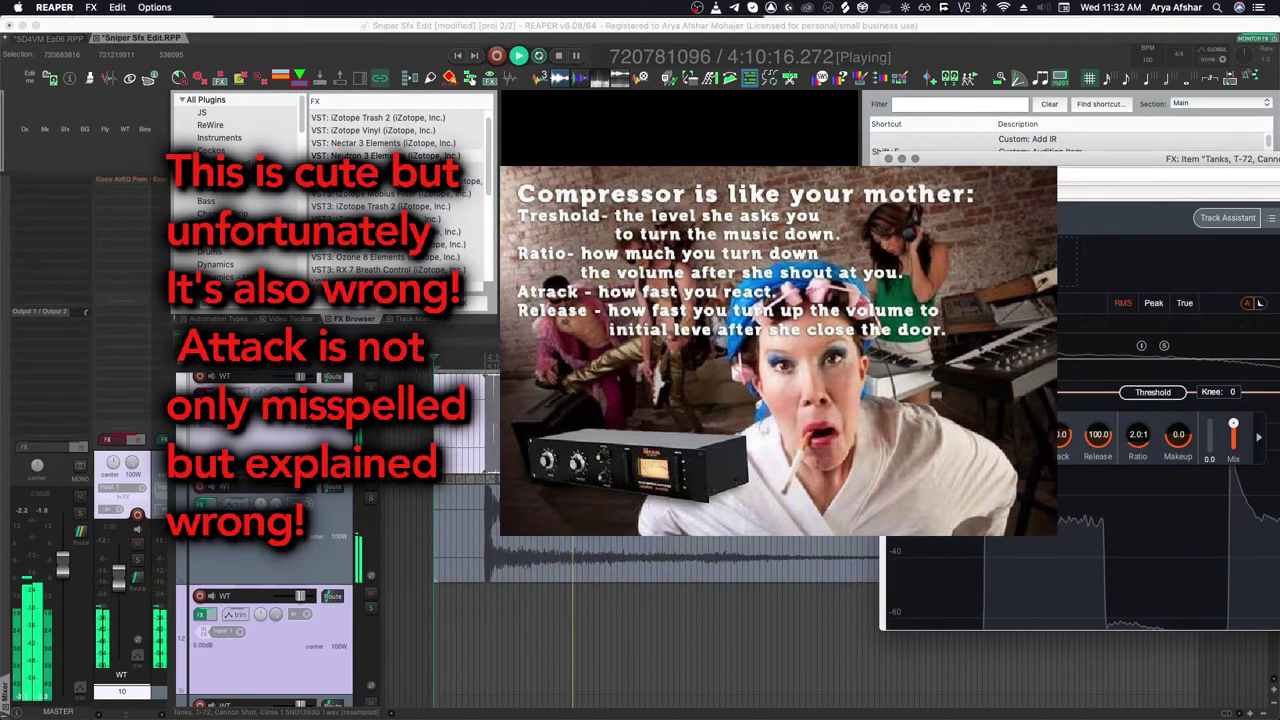
key(space)
click(371, 388)
scroll(497, 448, down, 1)
scroll(497, 448, up, 3)
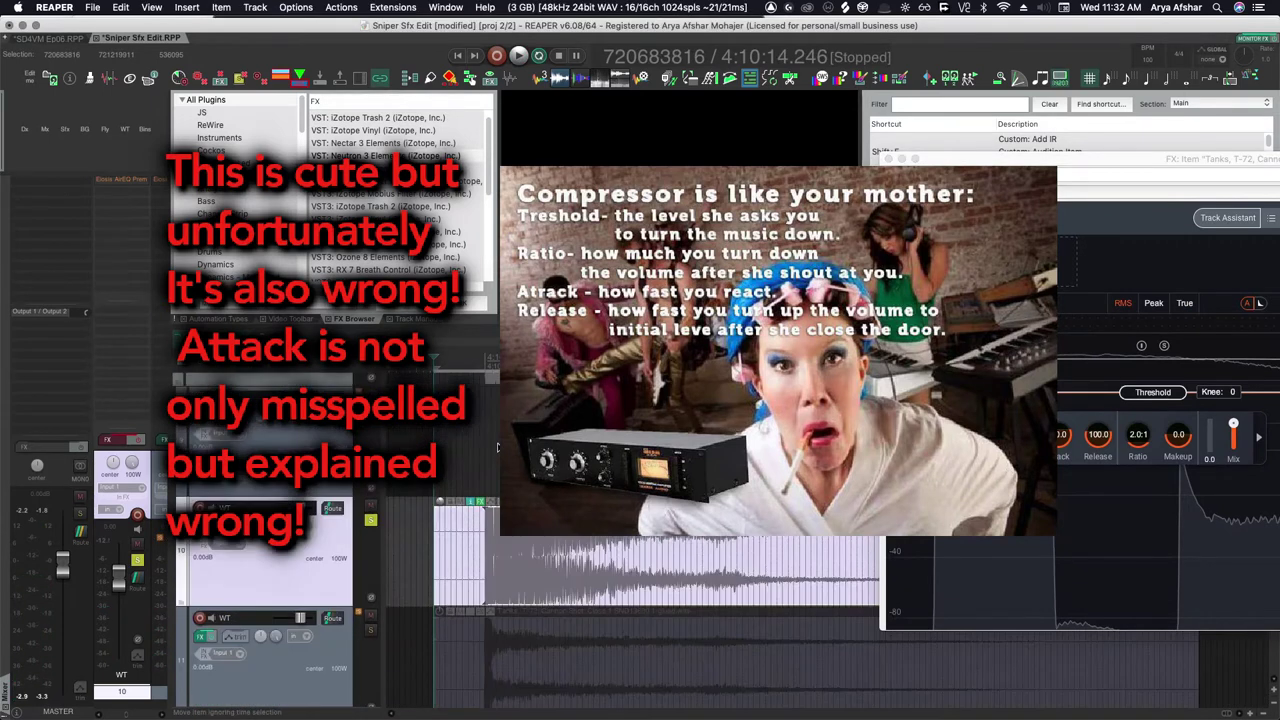
Disable C1 comp Stereo on the cannon shot item and play it through Neutron 3 Elements alone.
drag(1097, 157, 760, 136)
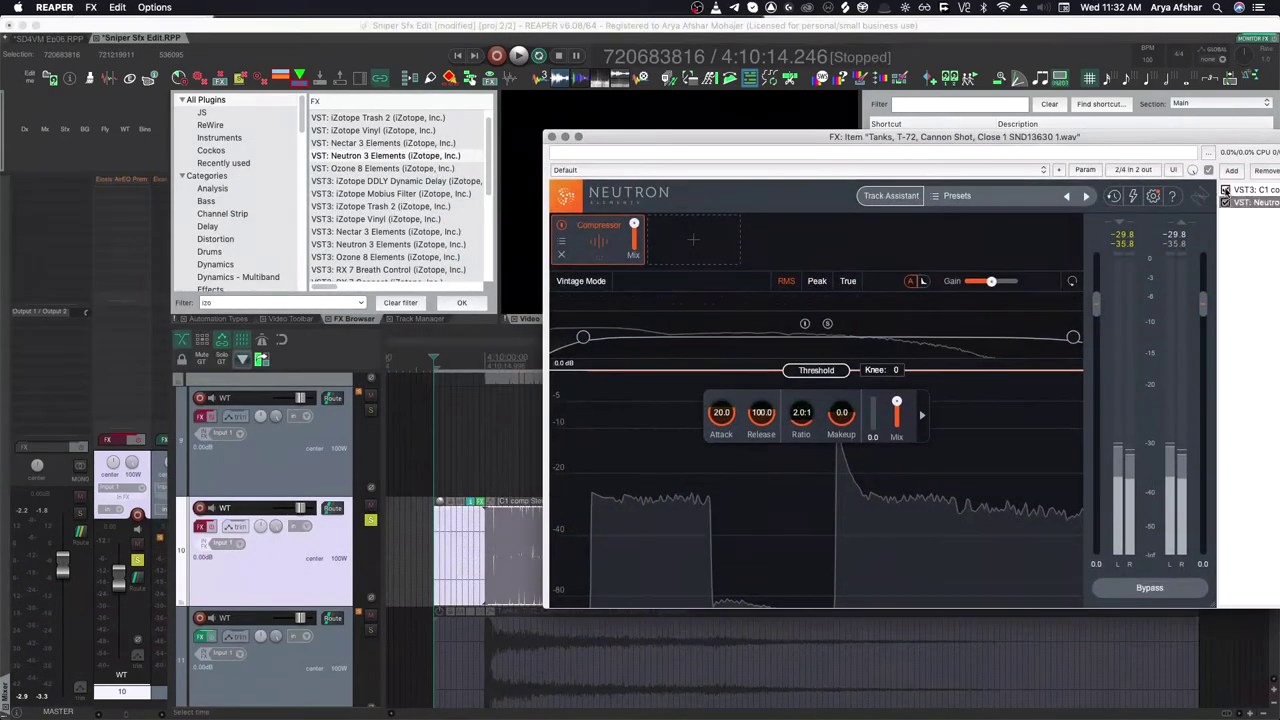
drag(1040, 140, 829, 70)
key(space)
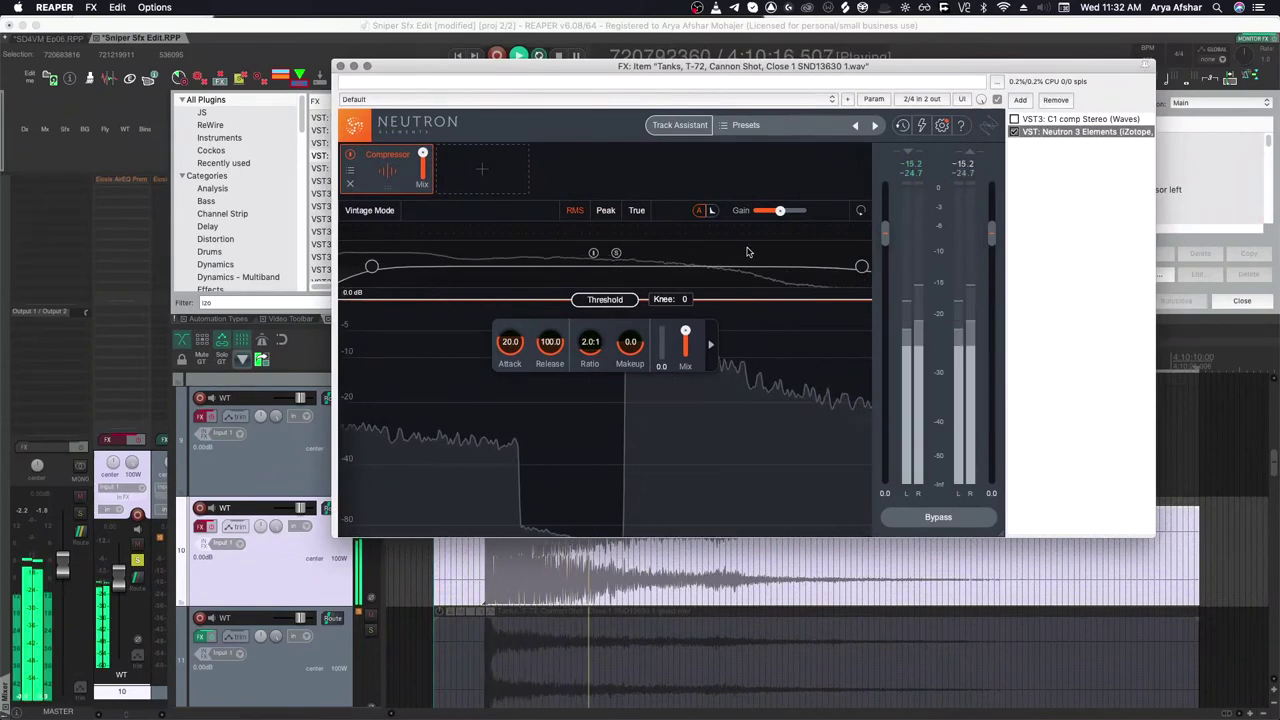
Lower the Neutron compressor's threshold to -20.0 dB while the cannon shot plays, and stop playback.
drag(605, 299, 608, 371)
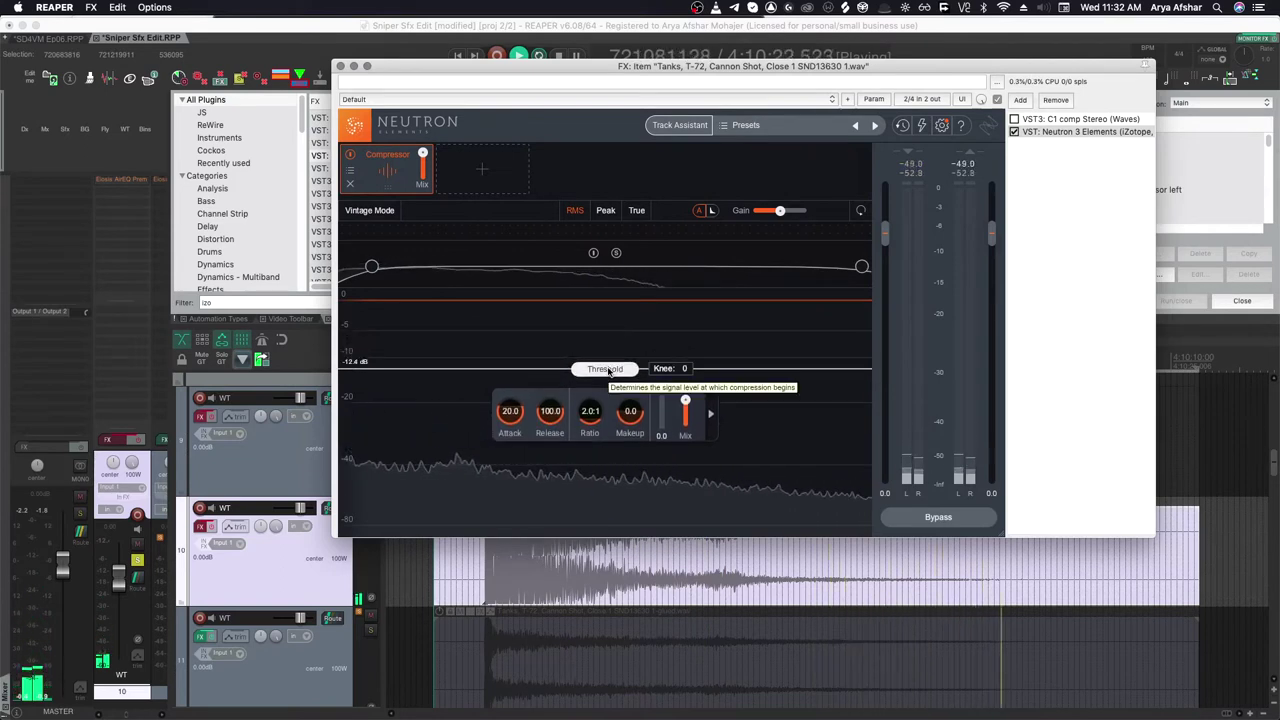
drag(608, 369, 608, 372)
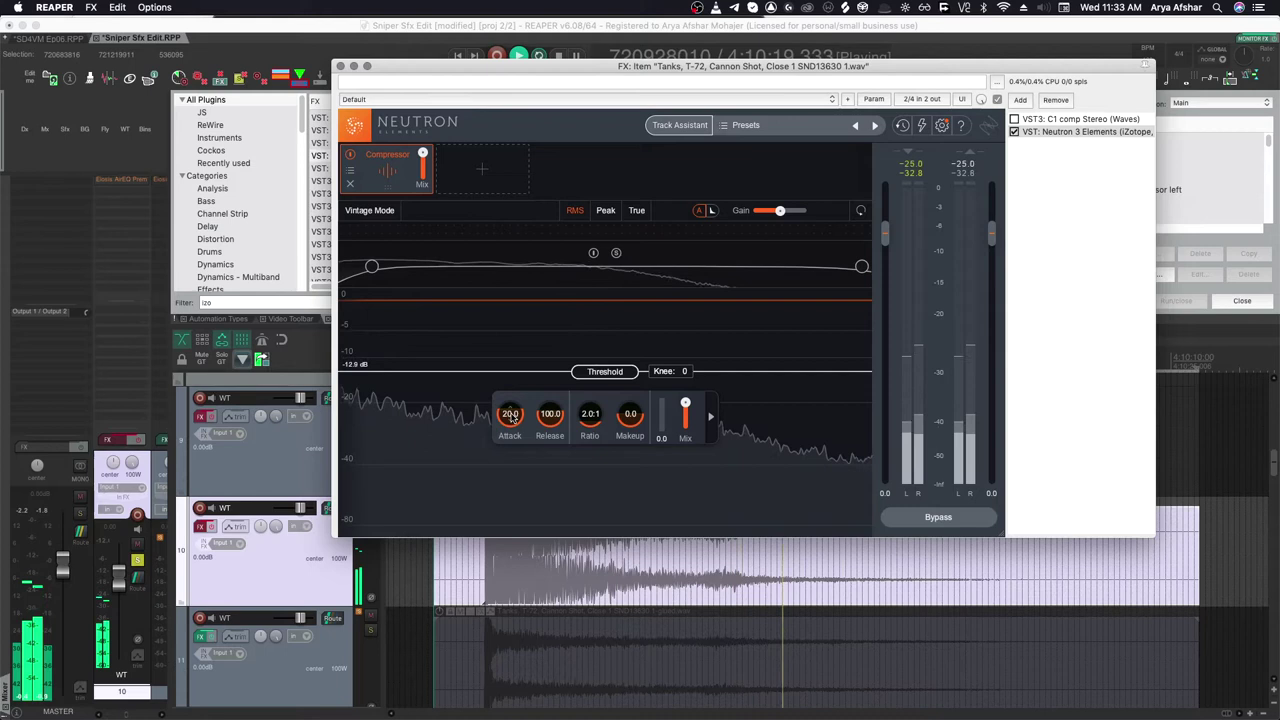
drag(604, 371, 616, 407)
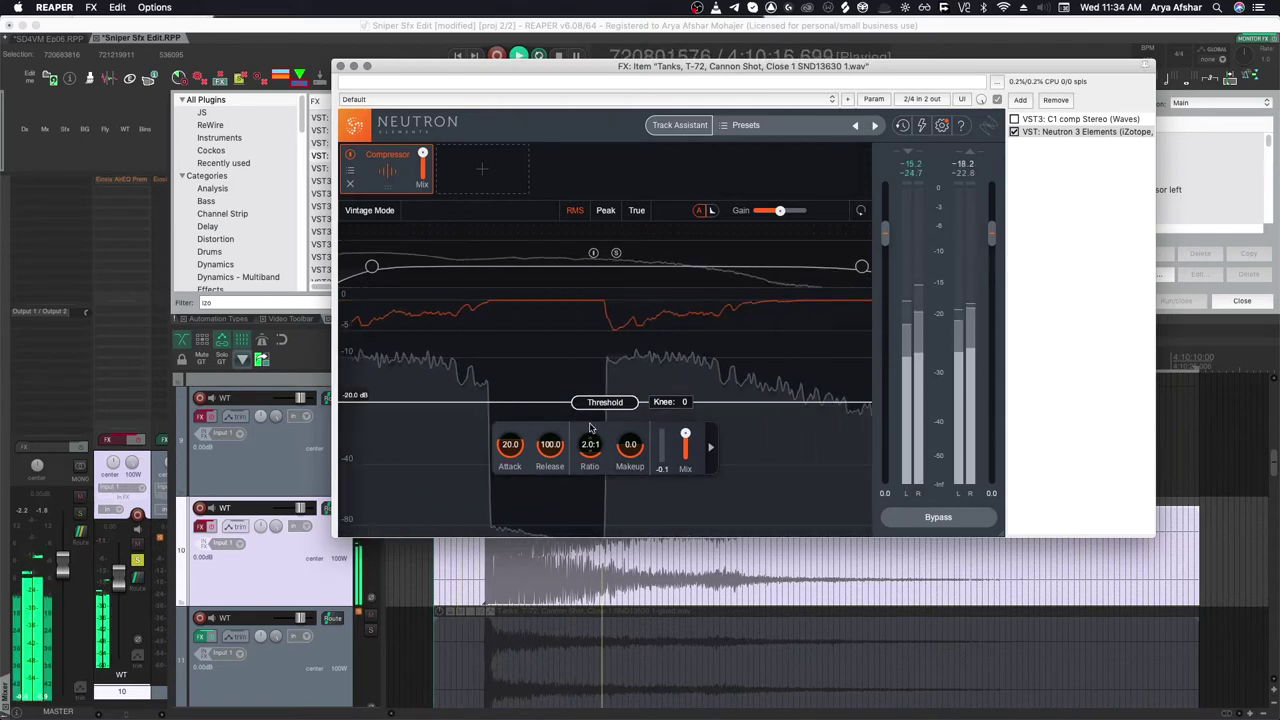
key(space)
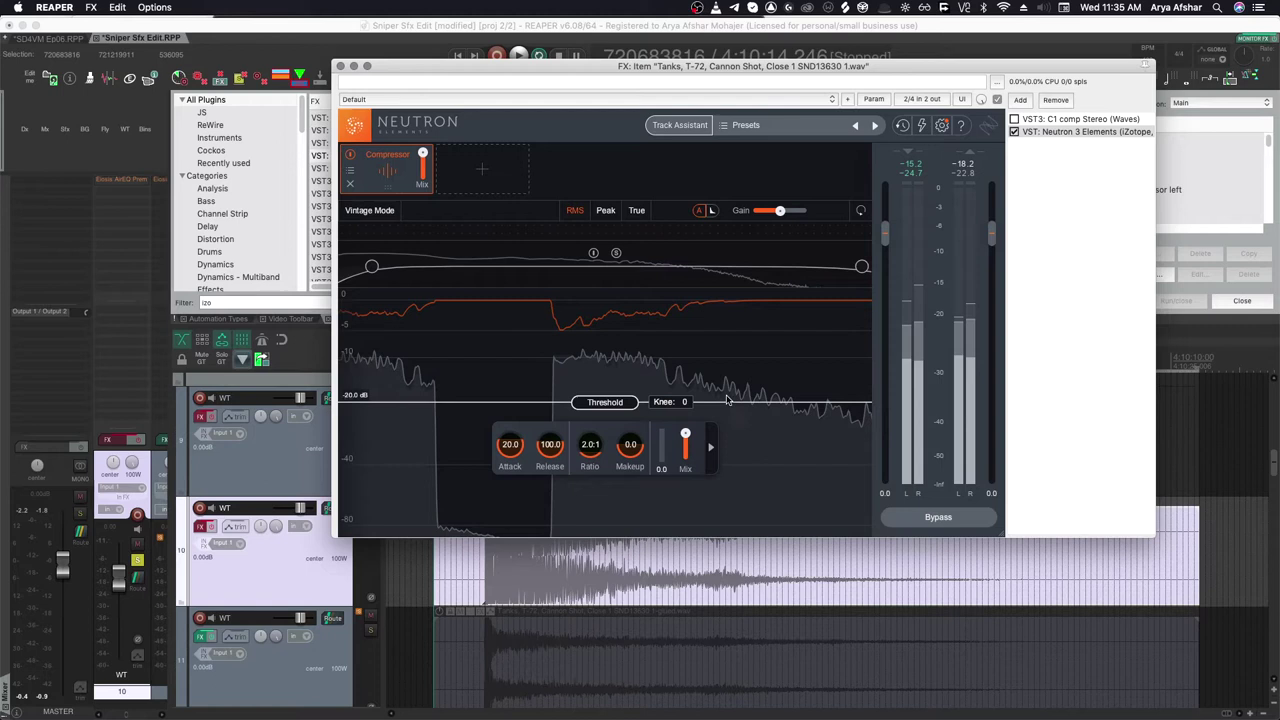
Play the sneaker footsteps item on track Fly 1 along with the film picture.
key(space)
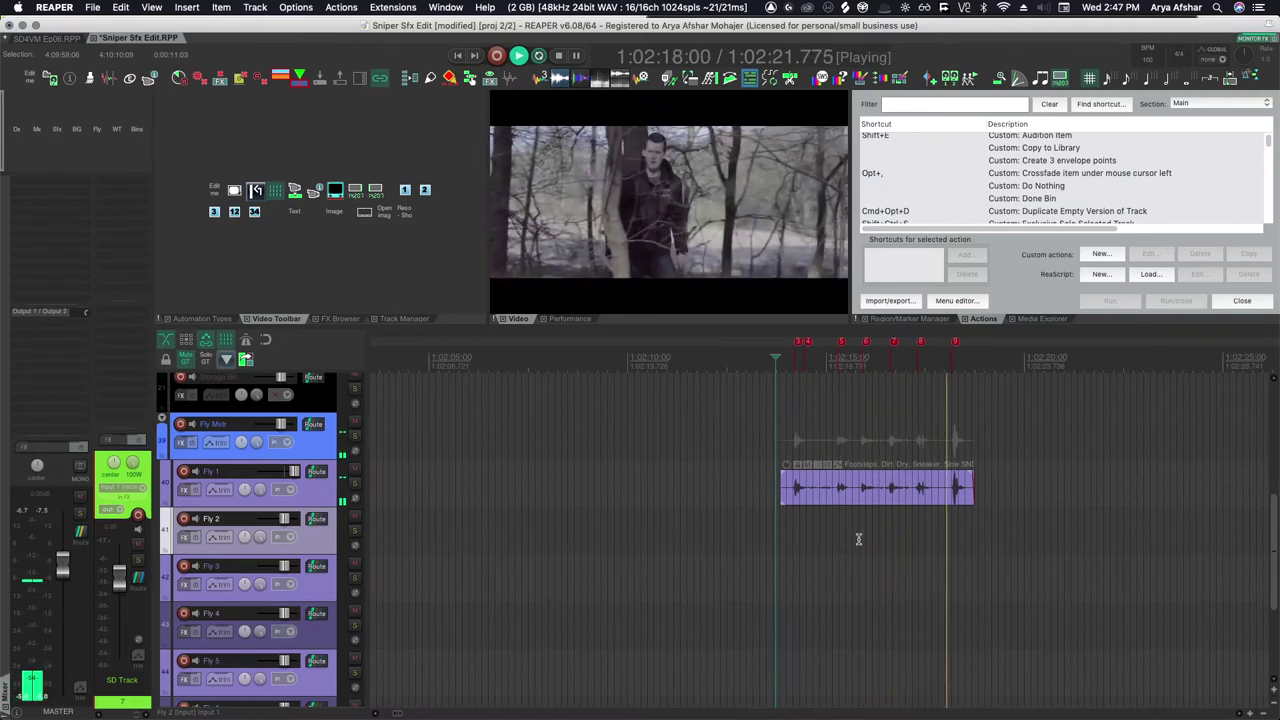
key(space)
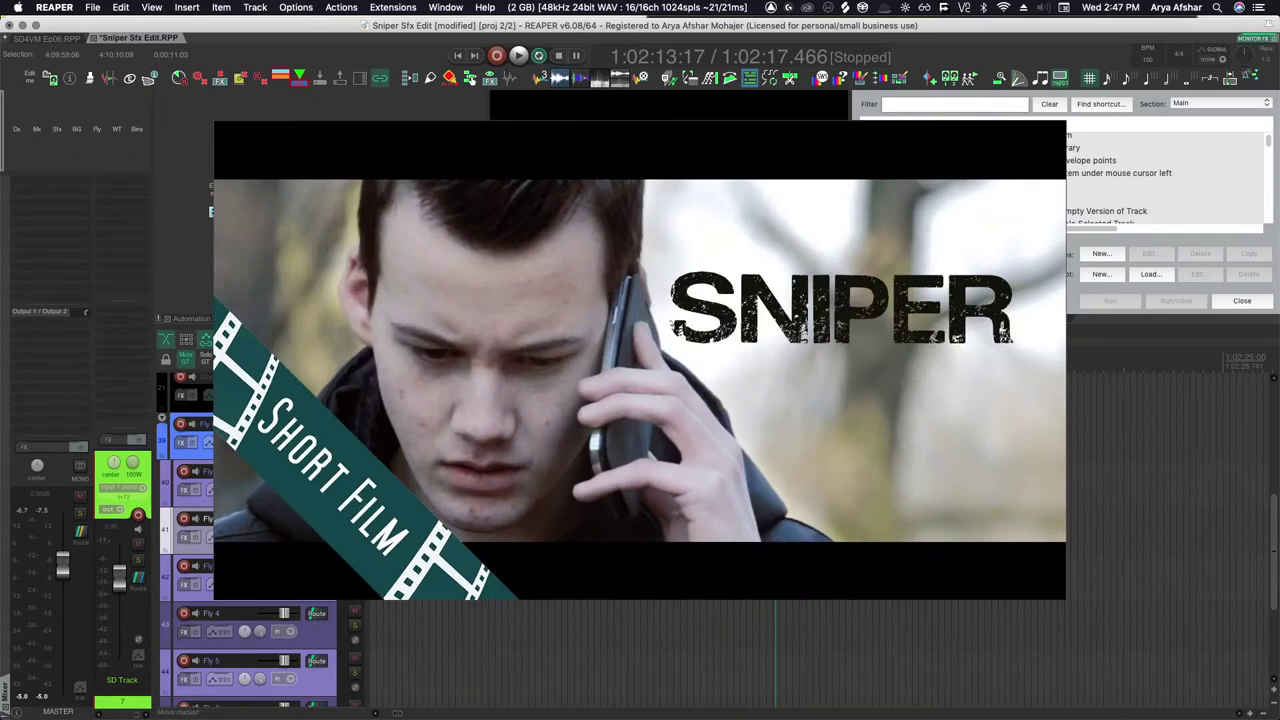
key(space)
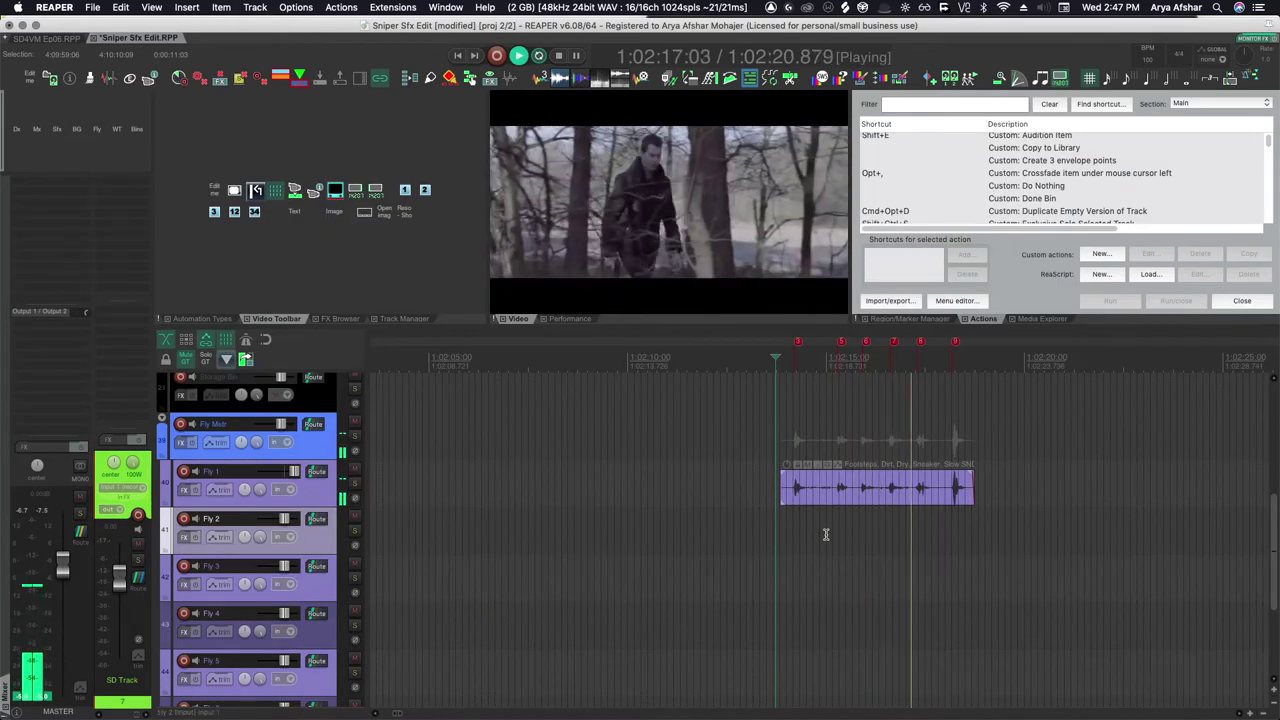
key(space)
Add C1 comp Mono to the Fly 1 footsteps item, solo the track, and loop playback over the item.
scroll(826, 535, up, 5)
scroll(826, 538, down, 5)
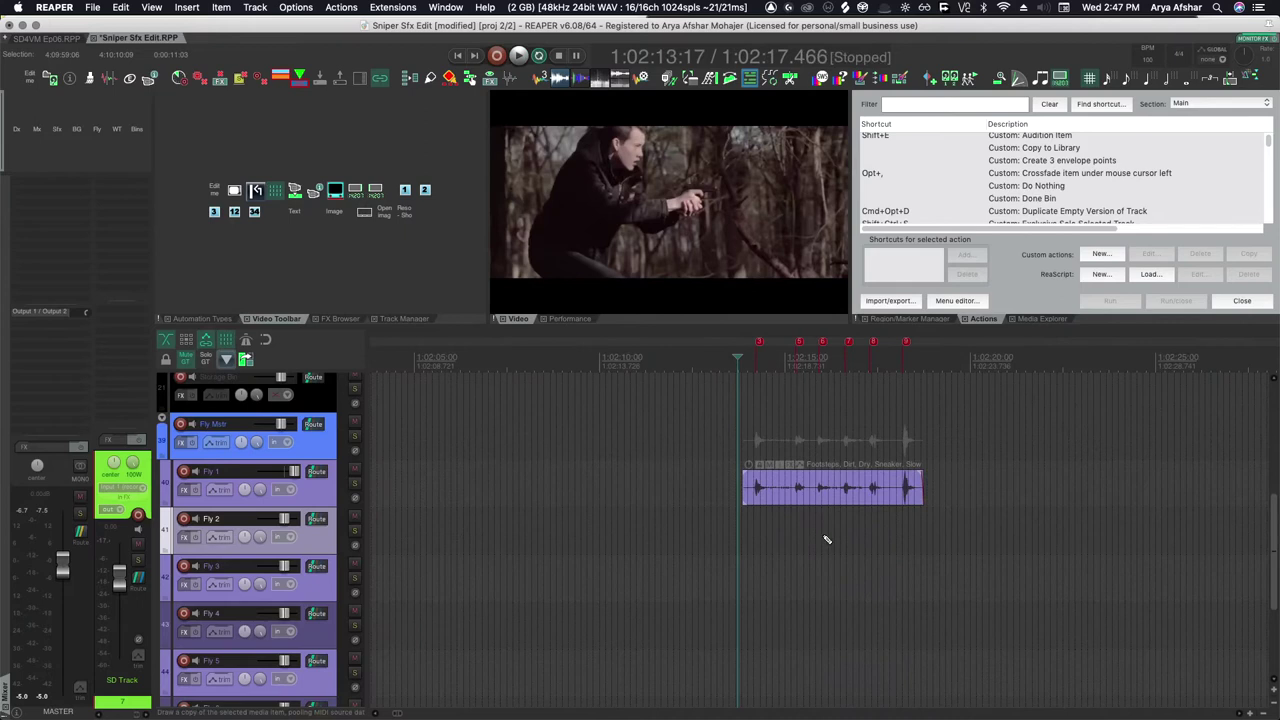
scroll(828, 520, up, 2)
drag(826, 517, 648, 466)
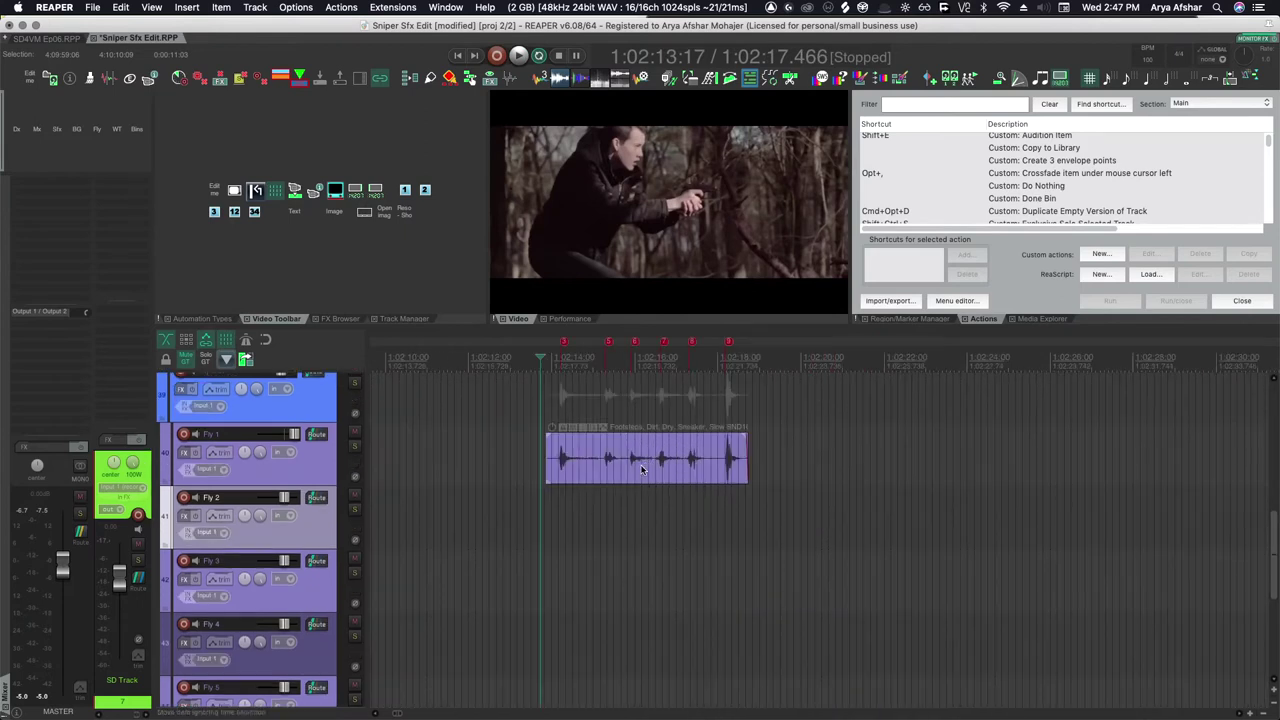
click(642, 470)
click(595, 428)
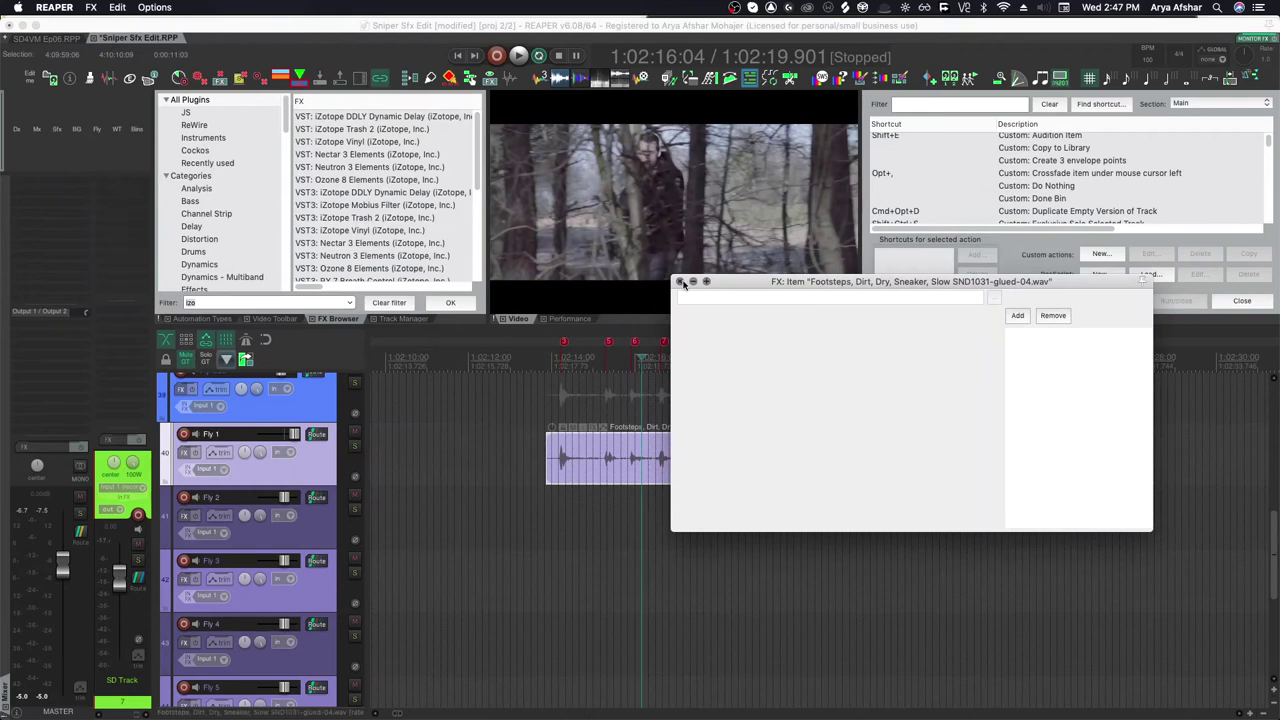
click(681, 282)
click(563, 507)
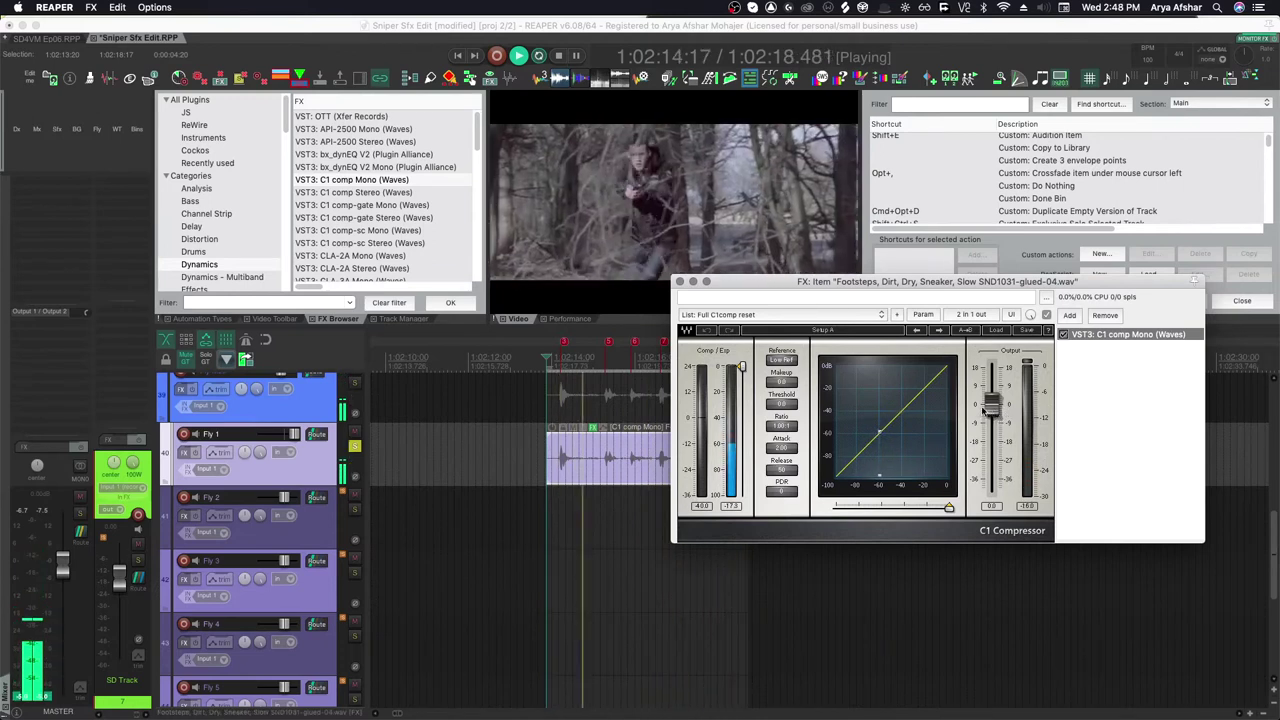
Set C1 comp Mono's threshold to -42.1 and release to 47, raise its ratio, and adjust its attack while the footsteps loop.
drag(741, 367, 741, 420)
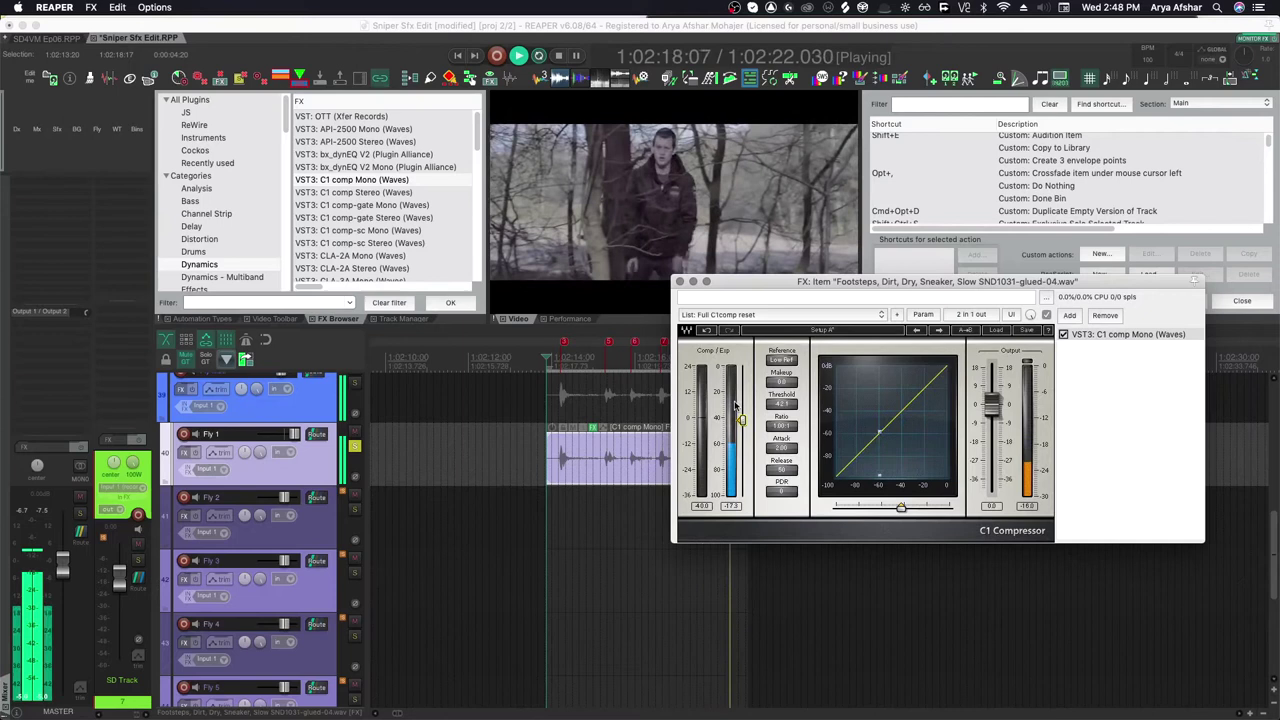
drag(781, 425, 781, 381)
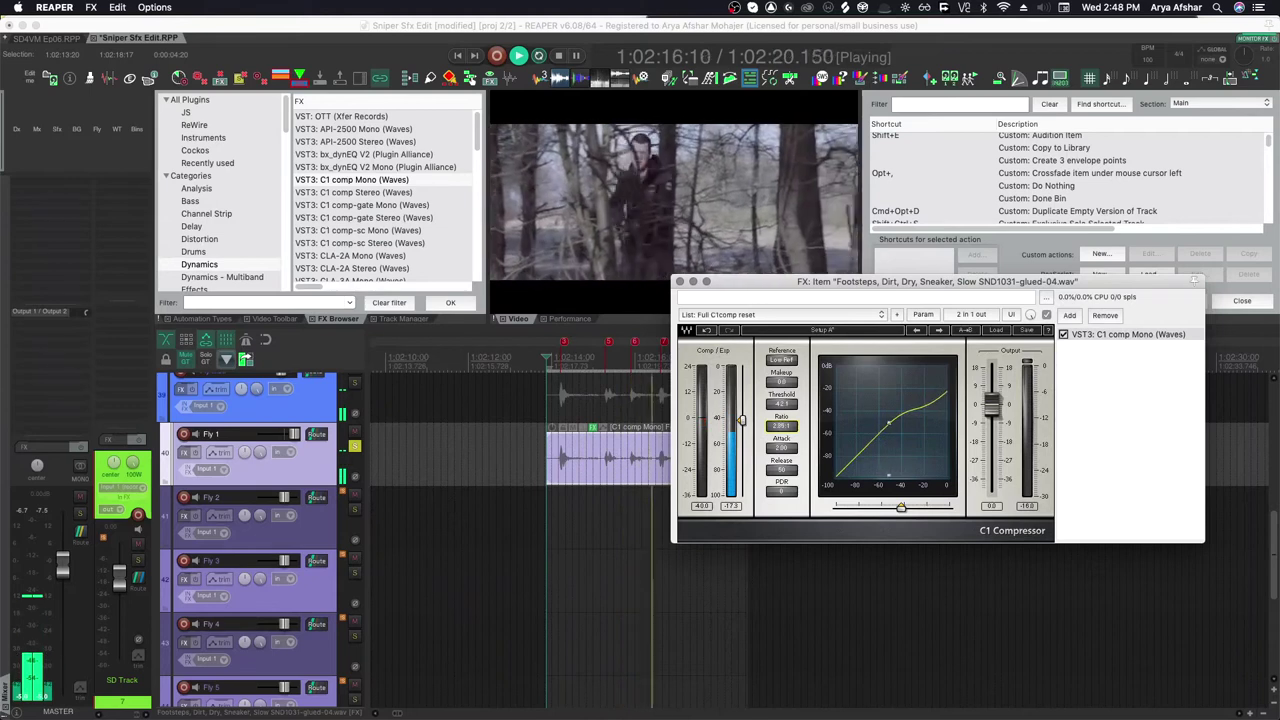
drag(781, 425, 781, 413)
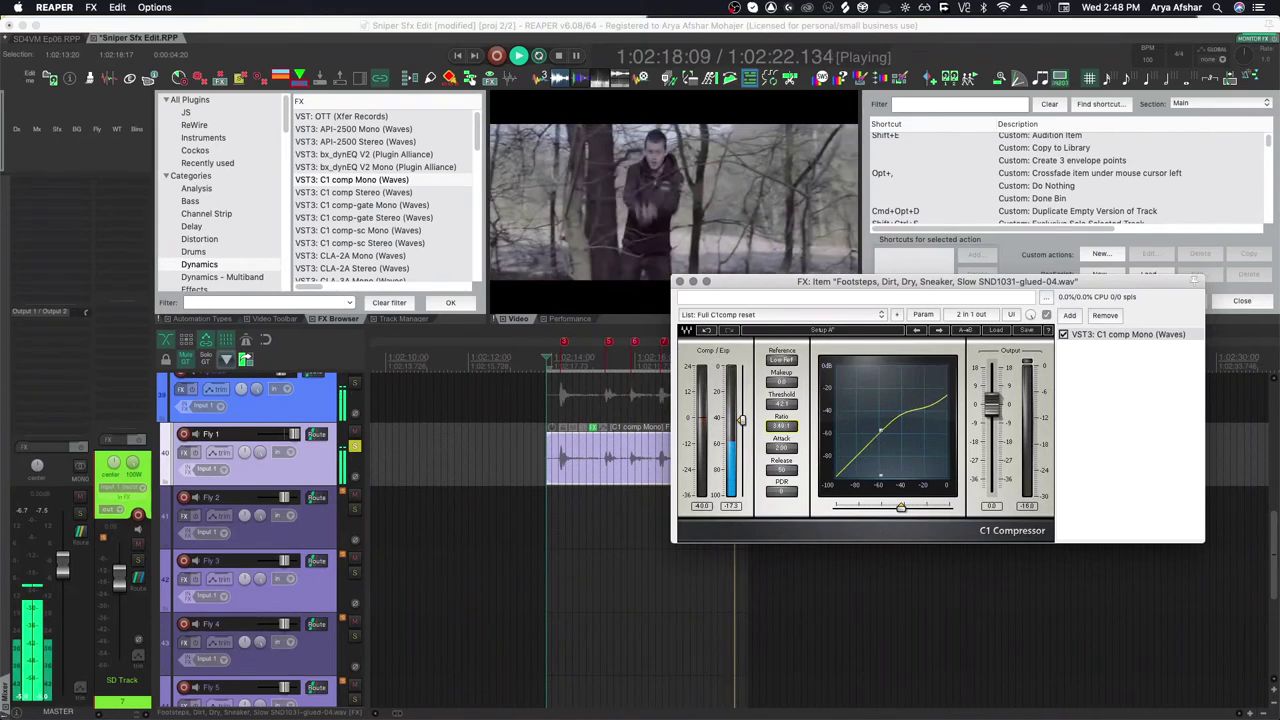
drag(783, 447, 783, 427)
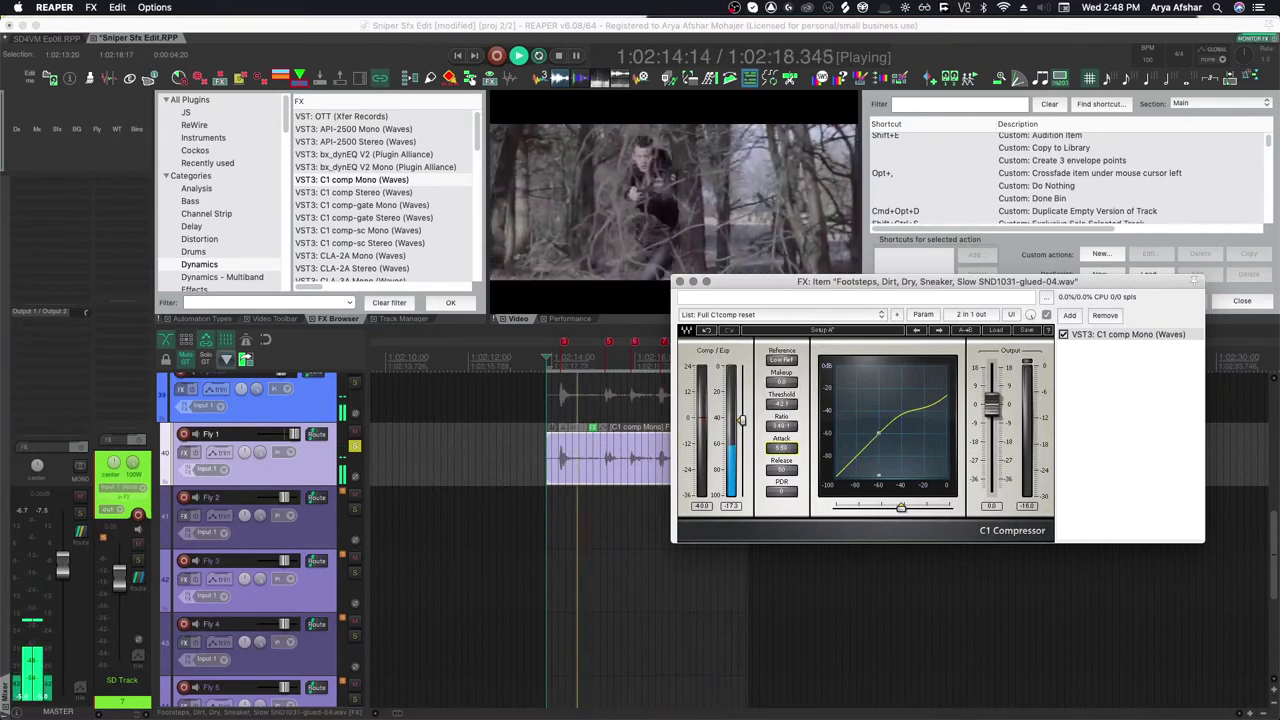
drag(781, 447, 788, 472)
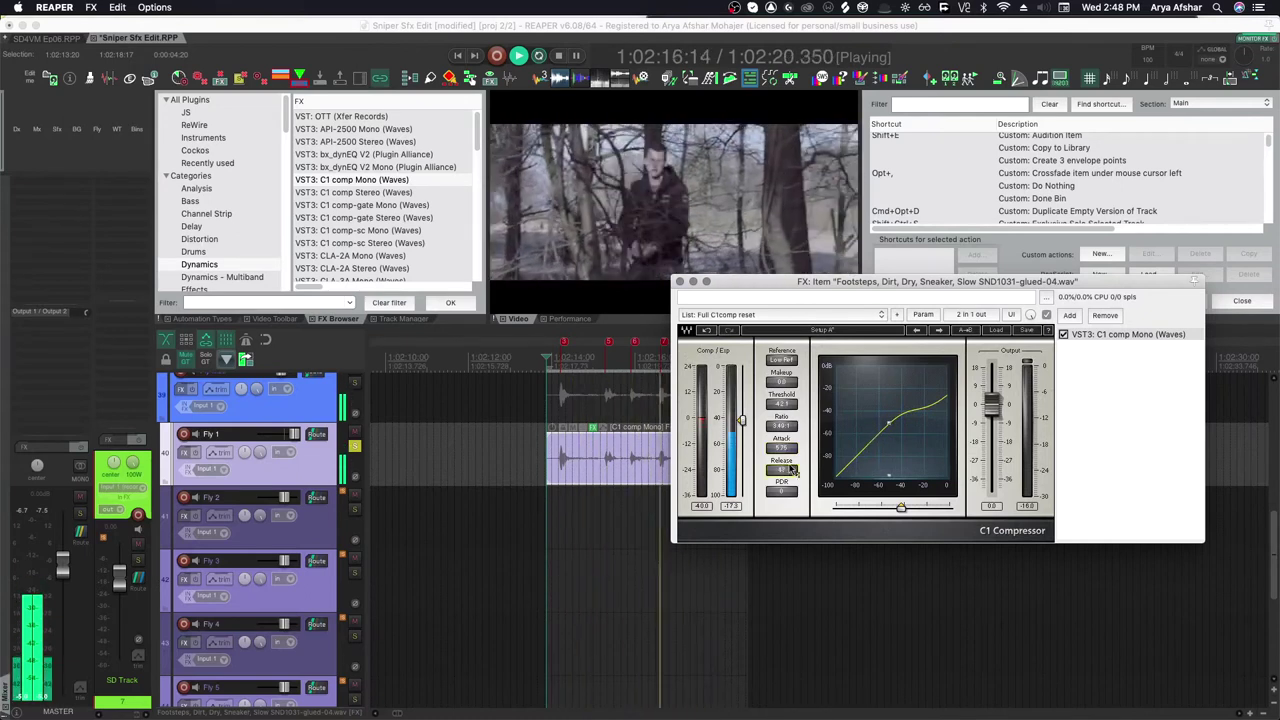
Copy the compressed footsteps item from Fly 1 to Fly 2, glue the copy, close the effects window and stop playback.
click(596, 455)
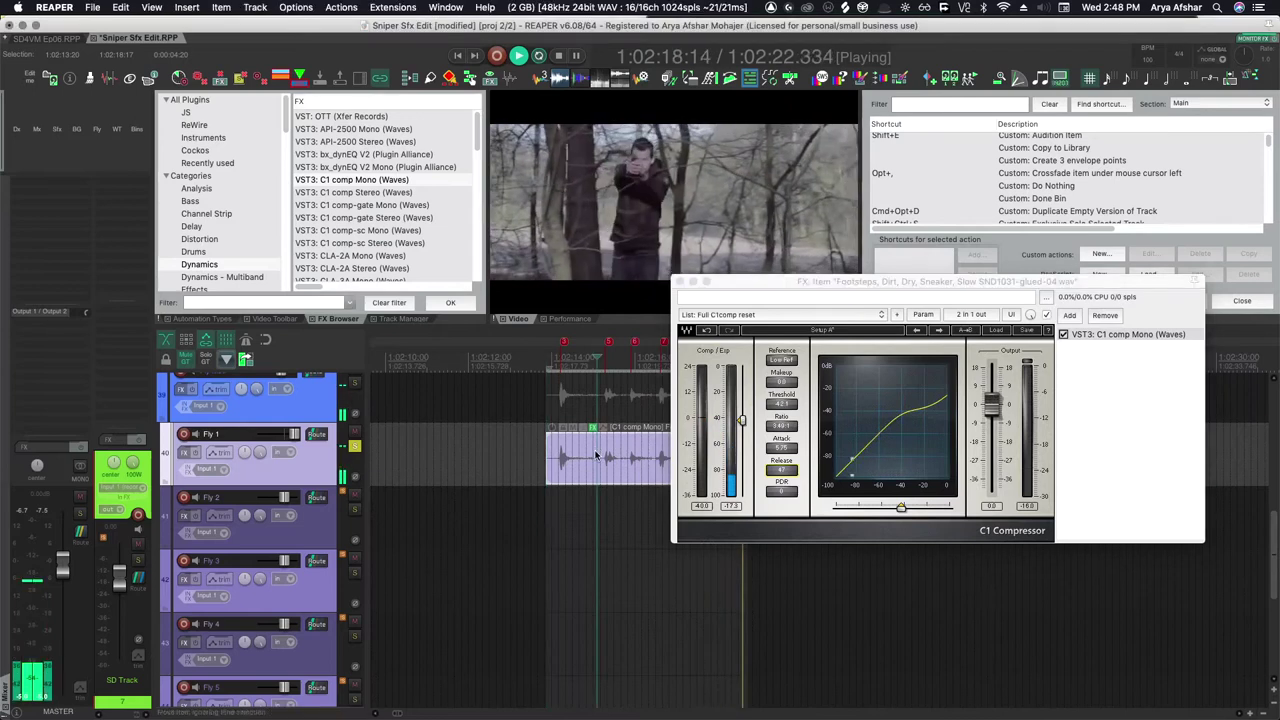
drag(595, 455, 594, 518)
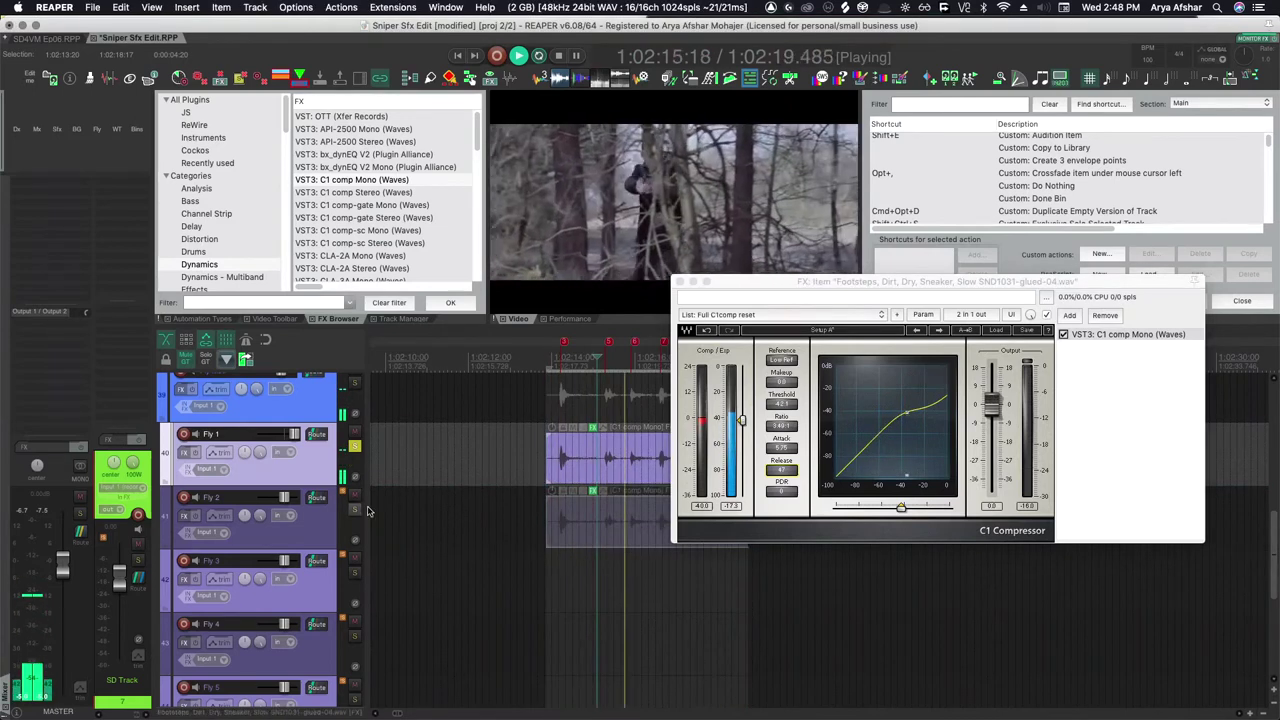
click(571, 522)
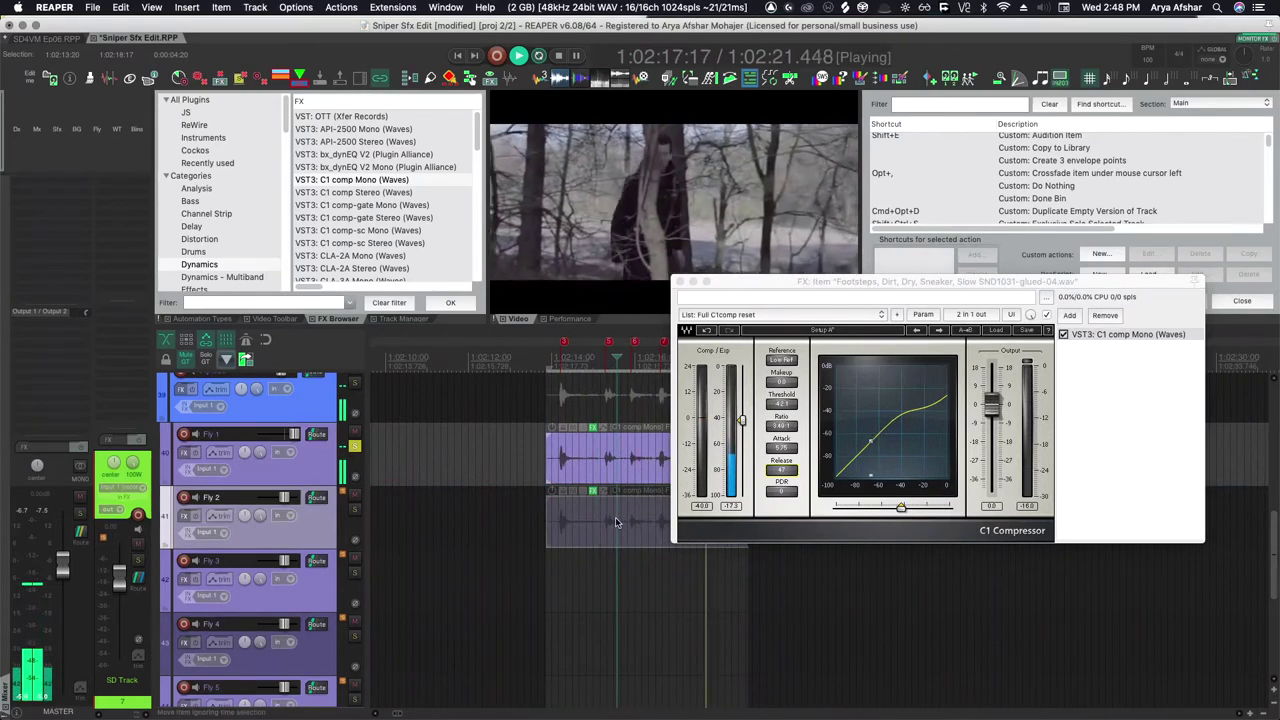
click(679, 281)
key(space)
Compare the footstep peaks of the Fly 1 item's waveform with those of the glued copy on Fly 2.
scroll(626, 476, up, 3)
scroll(625, 474, up, 3)
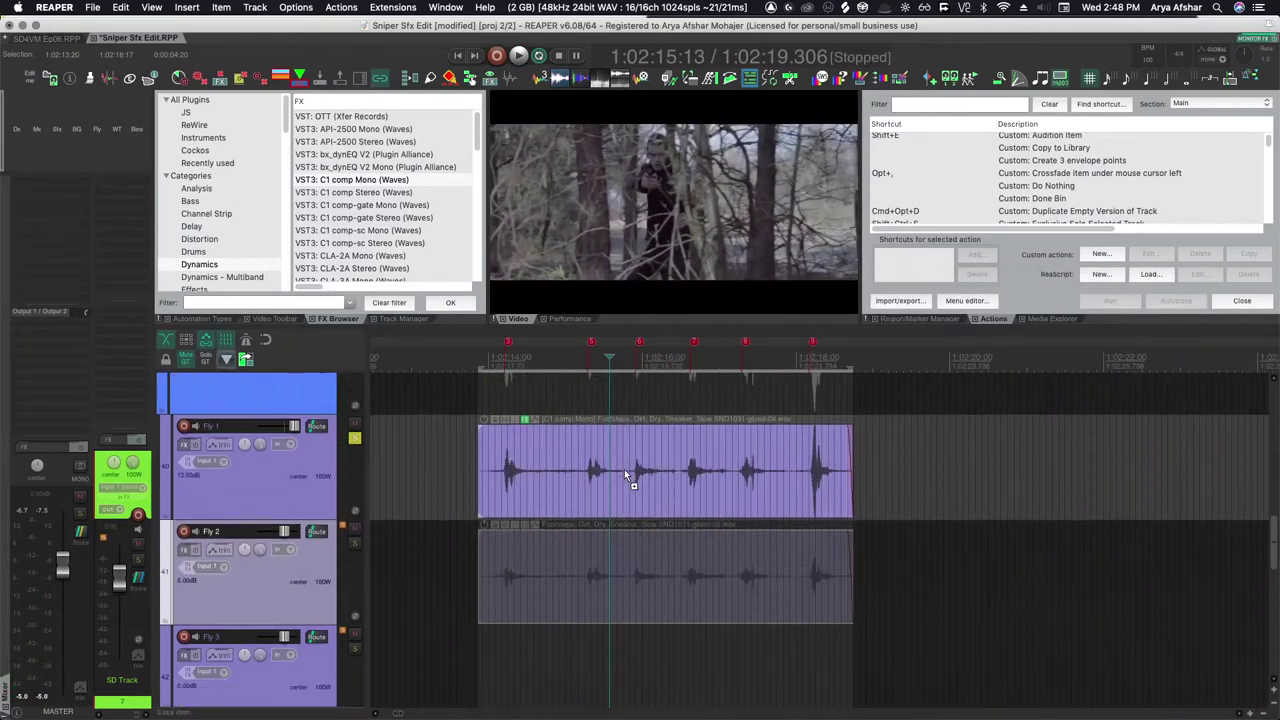
scroll(626, 470, down, 3)
scroll(628, 478, up, 3)
scroll(624, 473, up, 3)
scroll(587, 586, up, 1)
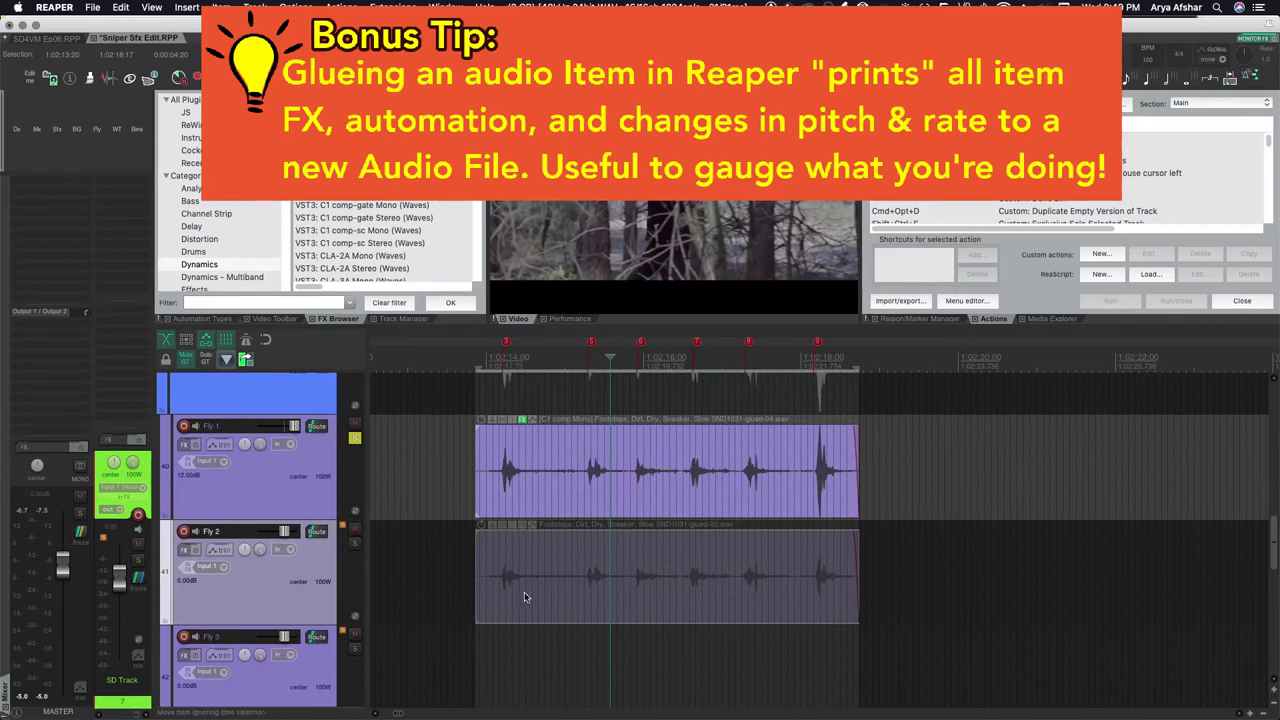
scroll(568, 546, up, 5)
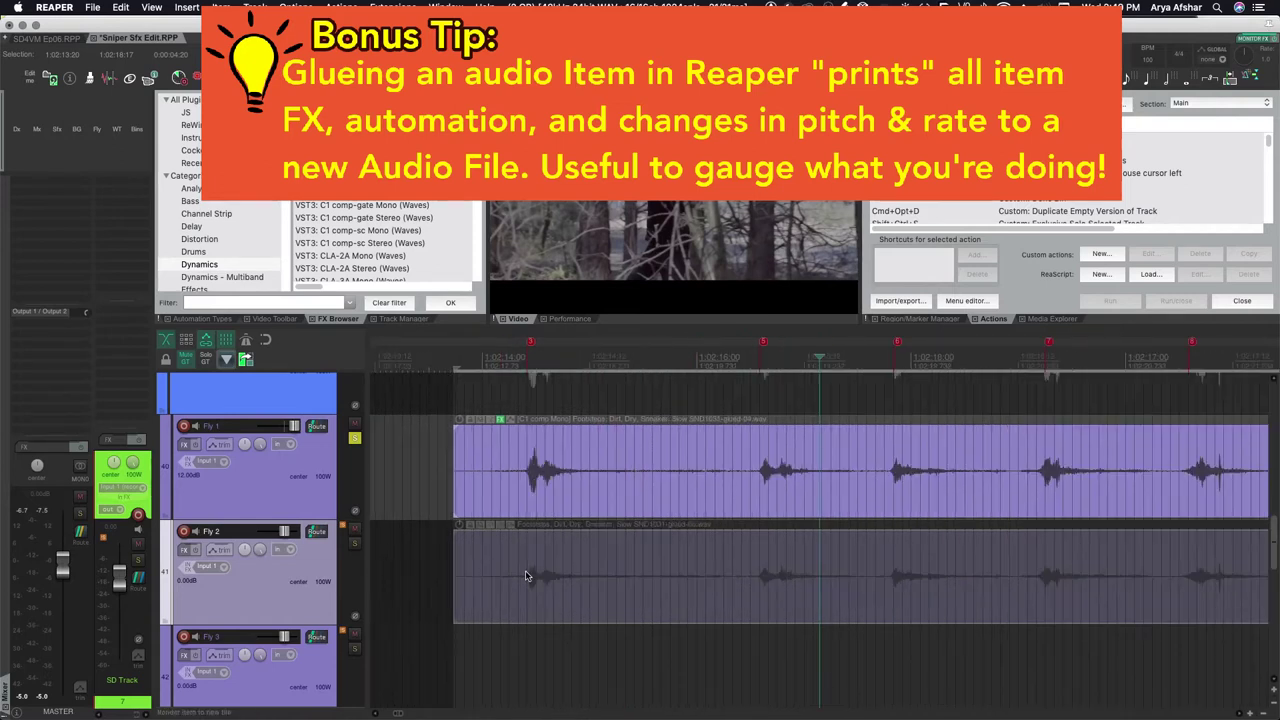
scroll(528, 576, down, 2)
scroll(528, 576, up, 3)
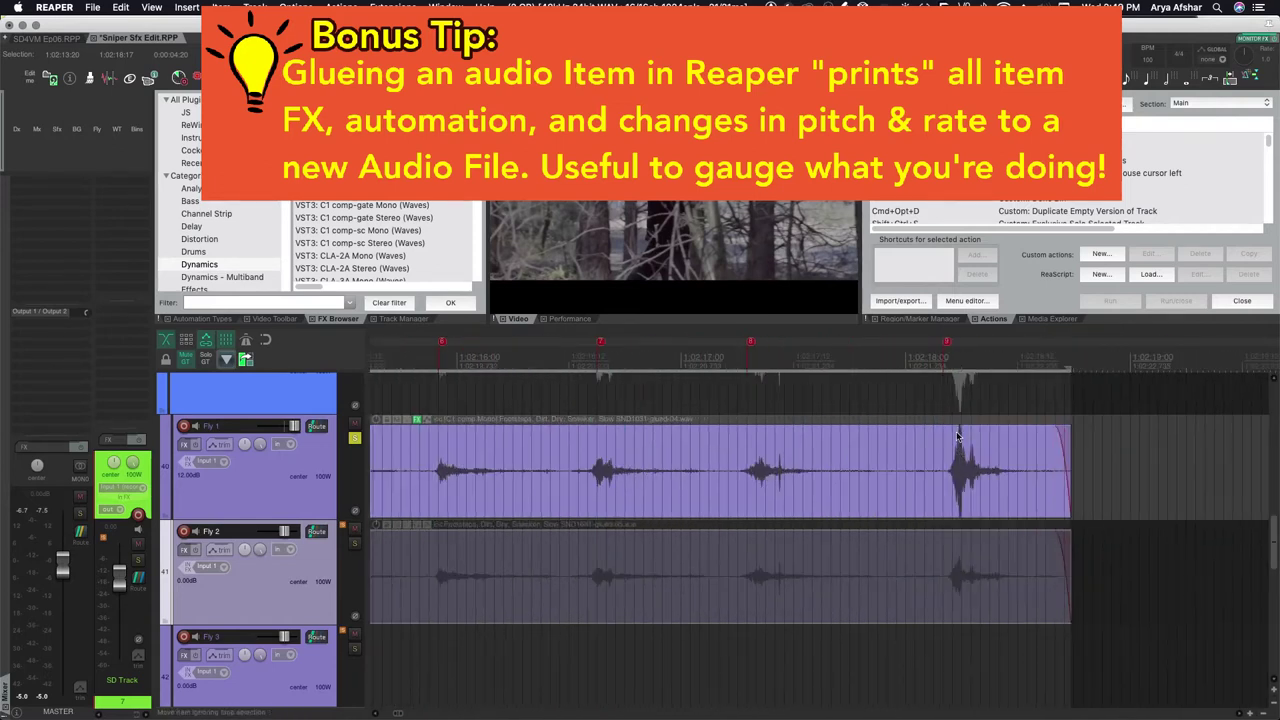
scroll(866, 557, left, 4)
scroll(866, 557, down, 2)
scroll(872, 558, left, 1)
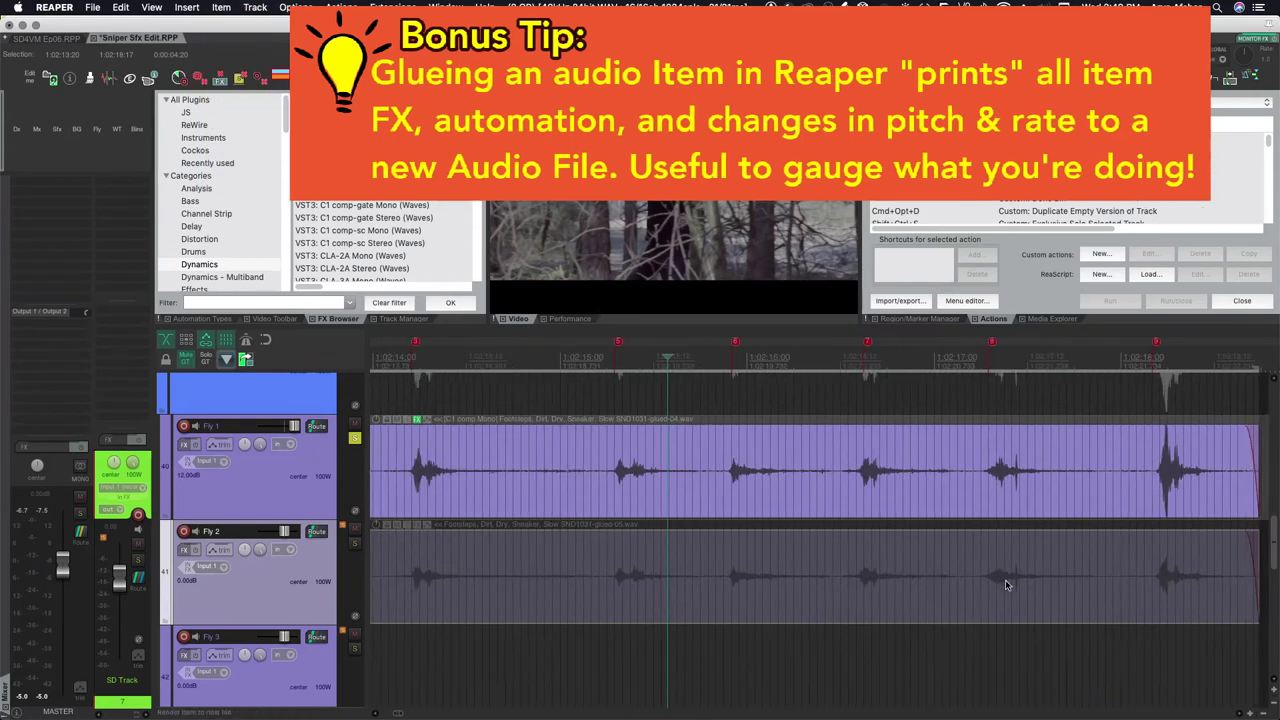
scroll(628, 570, down, 3)
scroll(897, 616, up, 3)
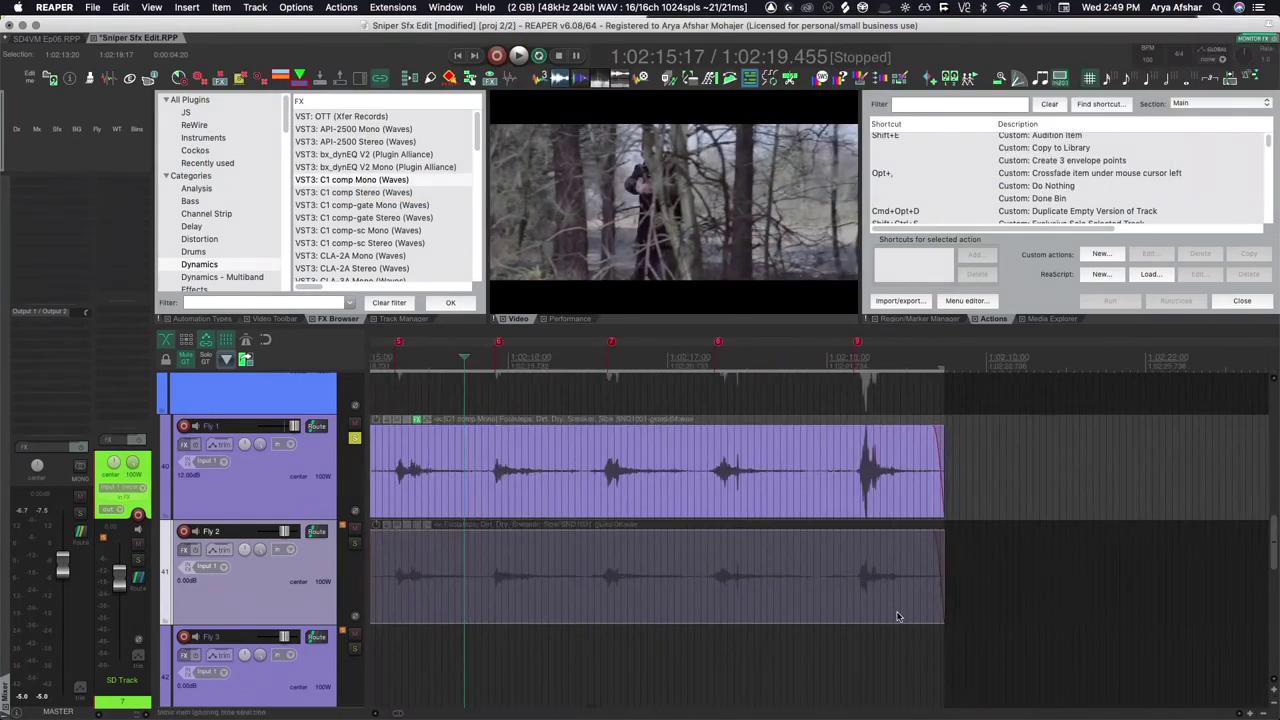
scroll(865, 580, down, 2)
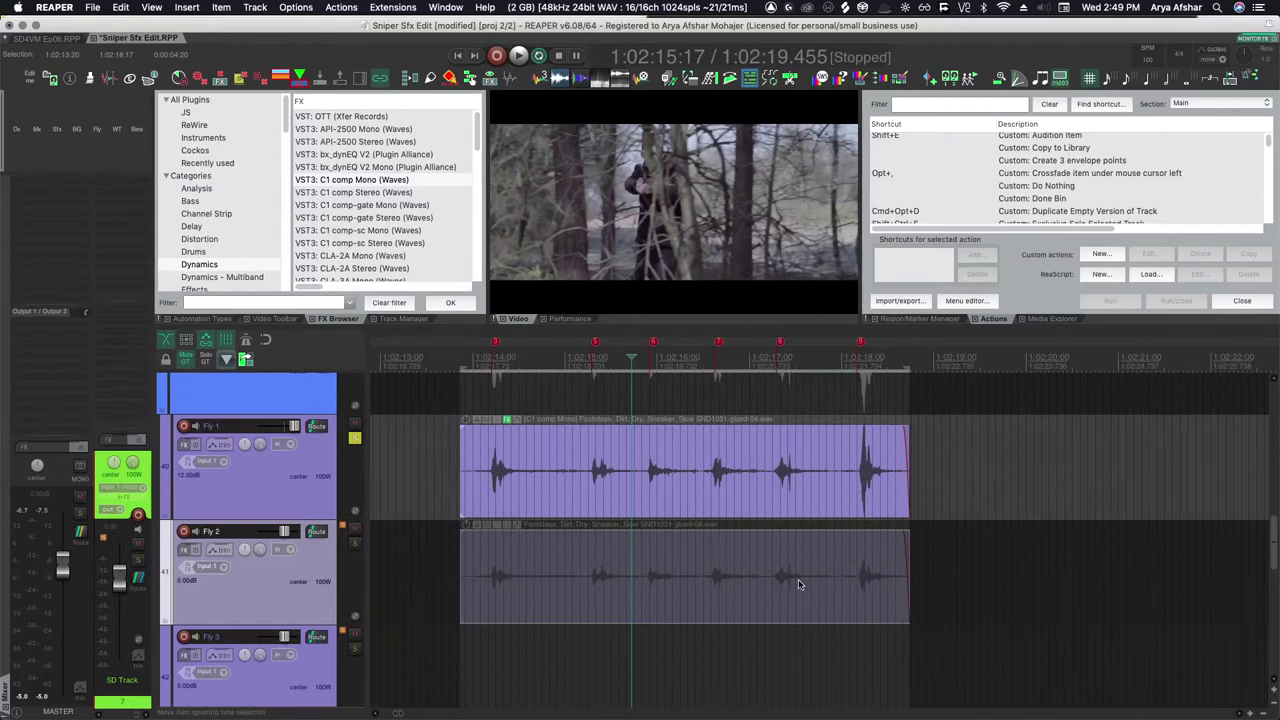
Add the OTT (Xfer Records) multiband compressor to the Fly 1 footsteps item after C1 comp Mono.
click(568, 481)
scroll(570, 478, up, 3)
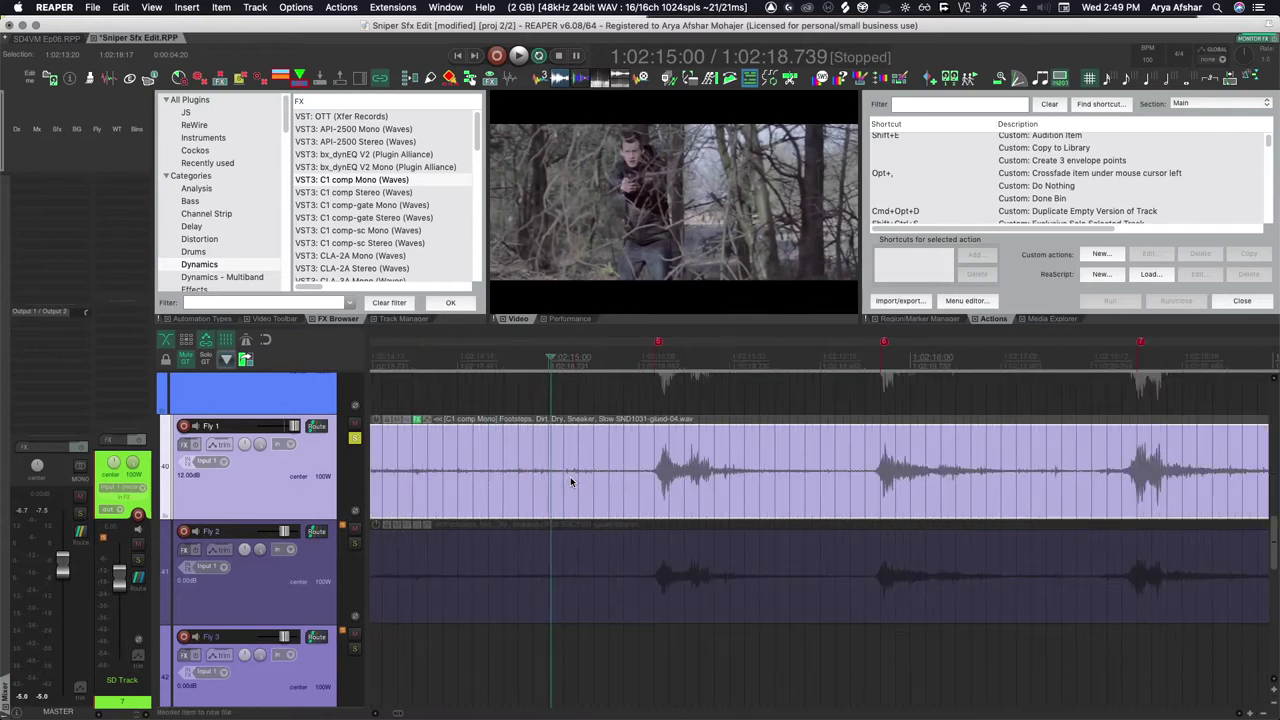
scroll(480, 481, up, 2)
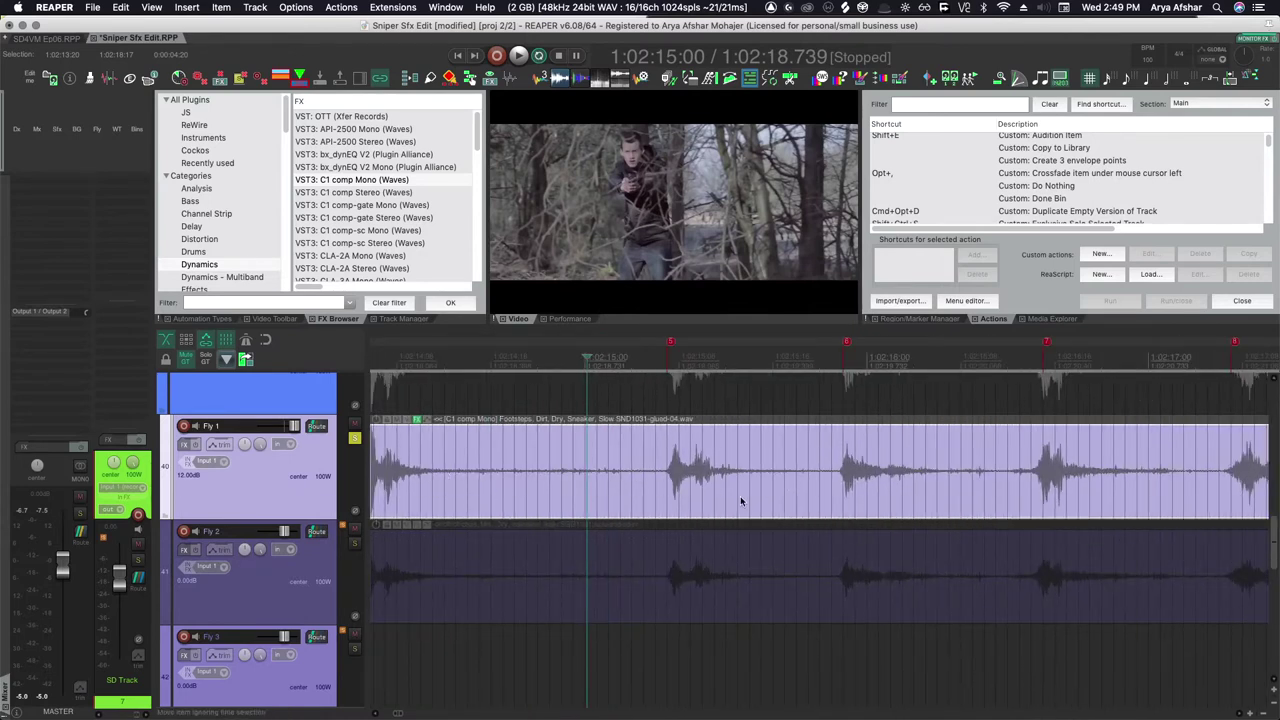
scroll(740, 496, down, 5)
scroll(740, 496, up, 2)
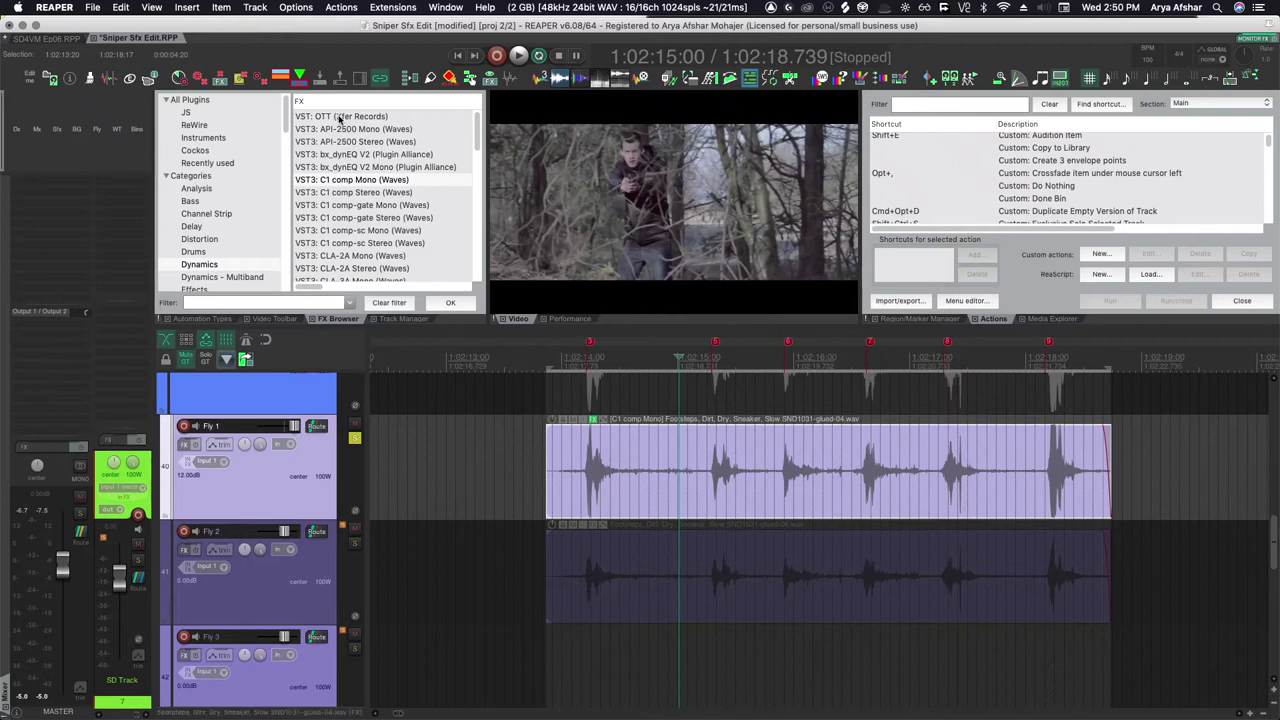
drag(340, 118, 648, 453)
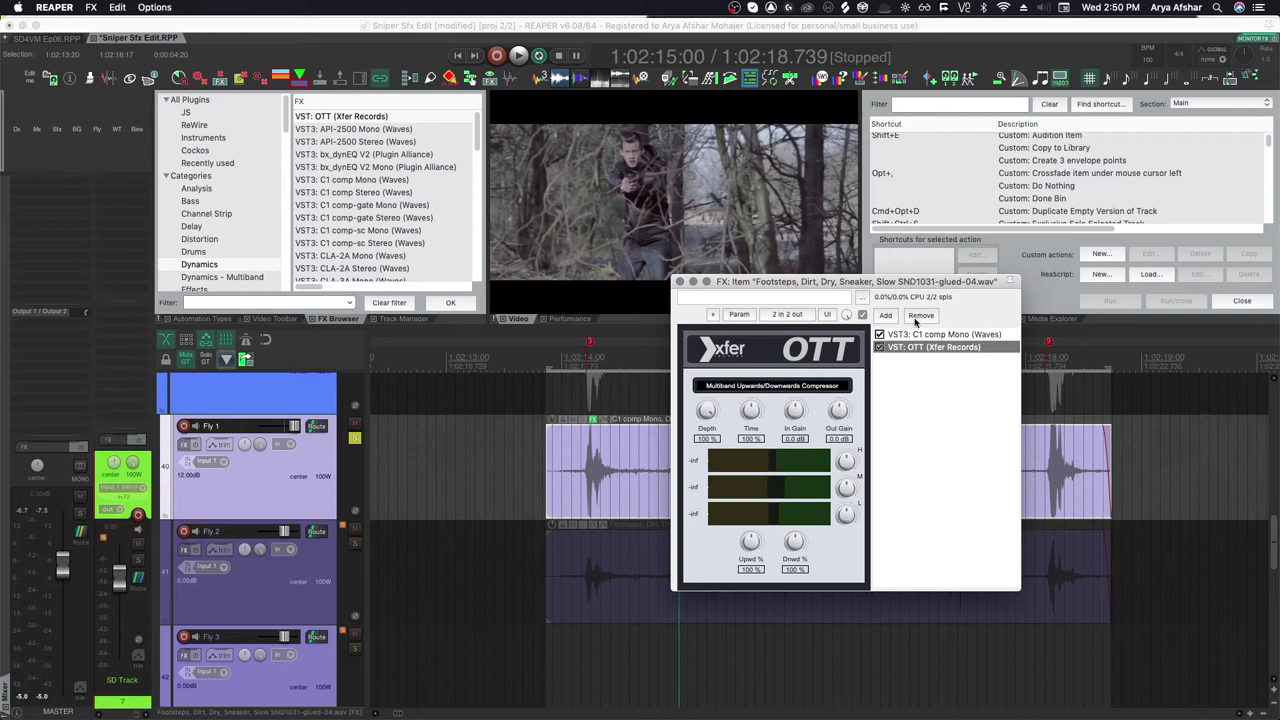
Replace OTT with a second C1 comp Mono on the Fly 1 footsteps item and play from just before the item.
click(915, 318)
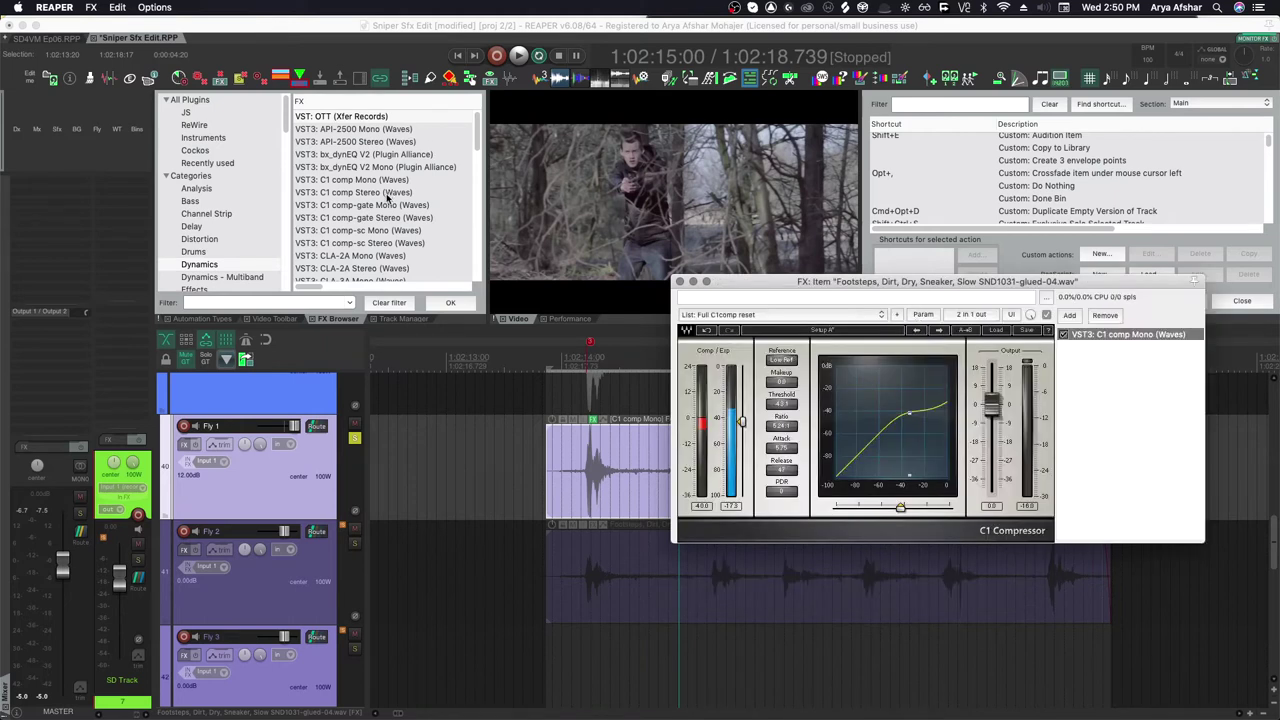
drag(352, 181, 1120, 434)
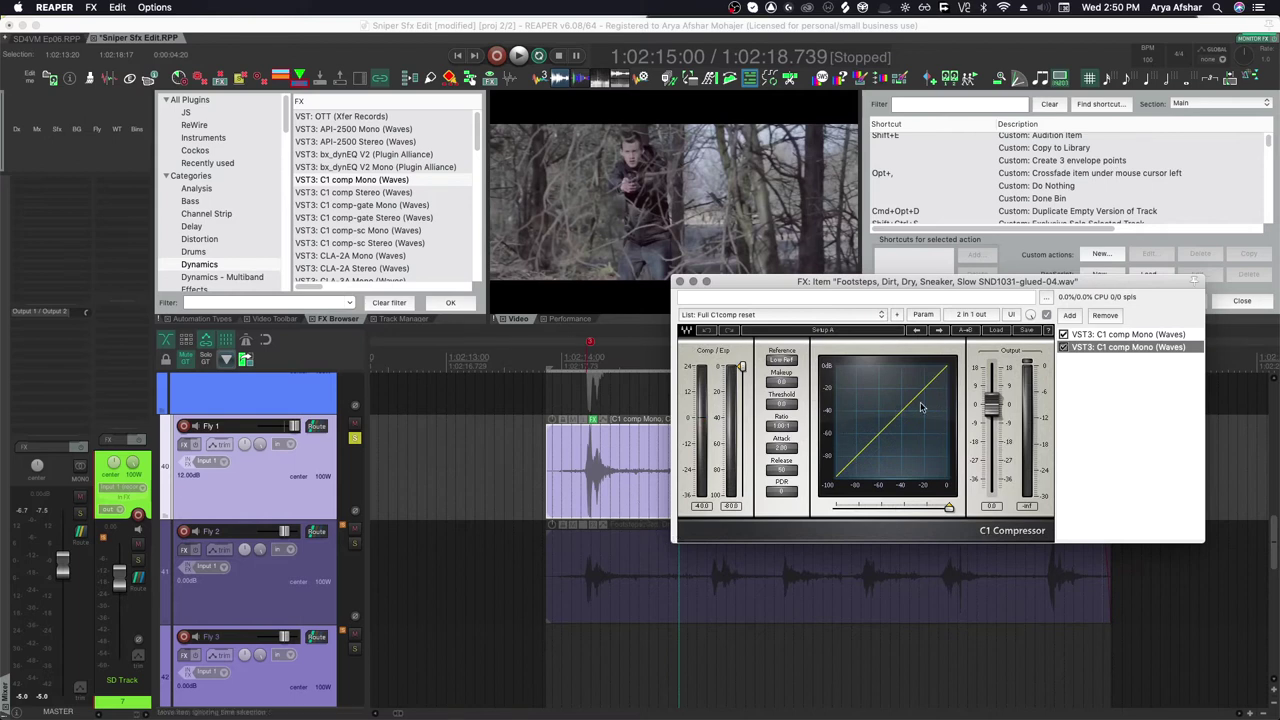
click(1096, 336)
click(503, 471)
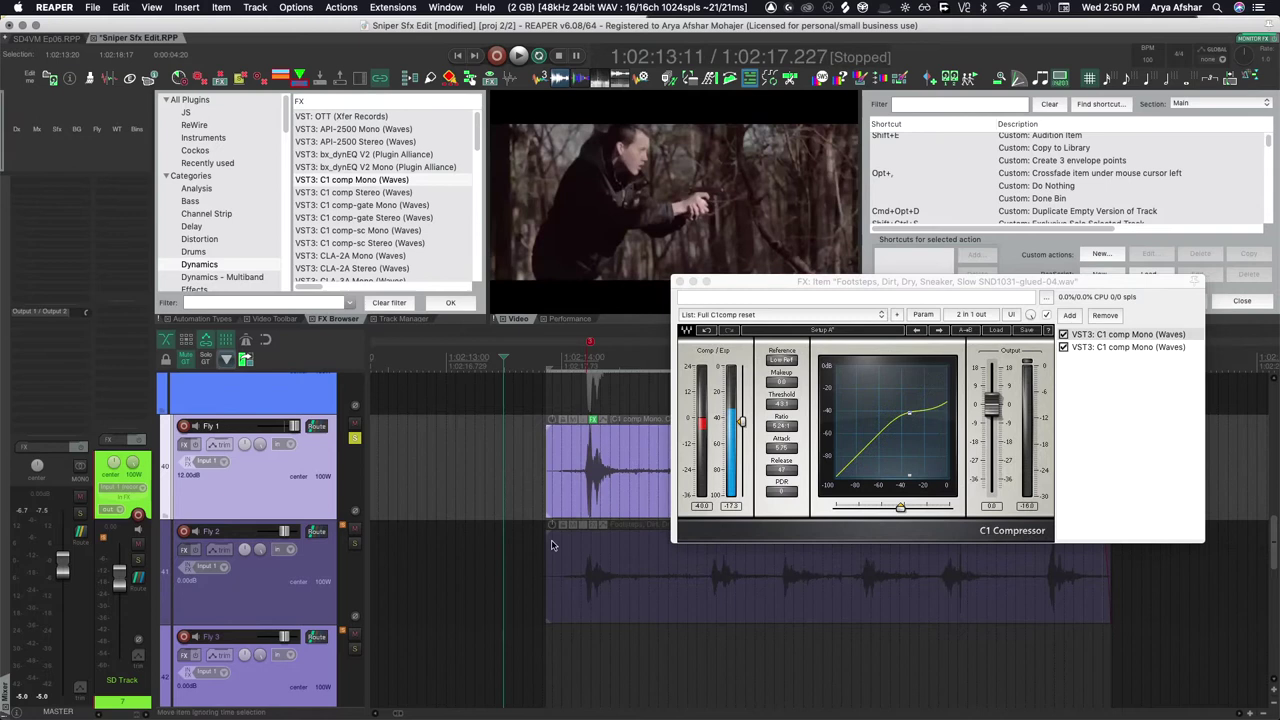
key(space)
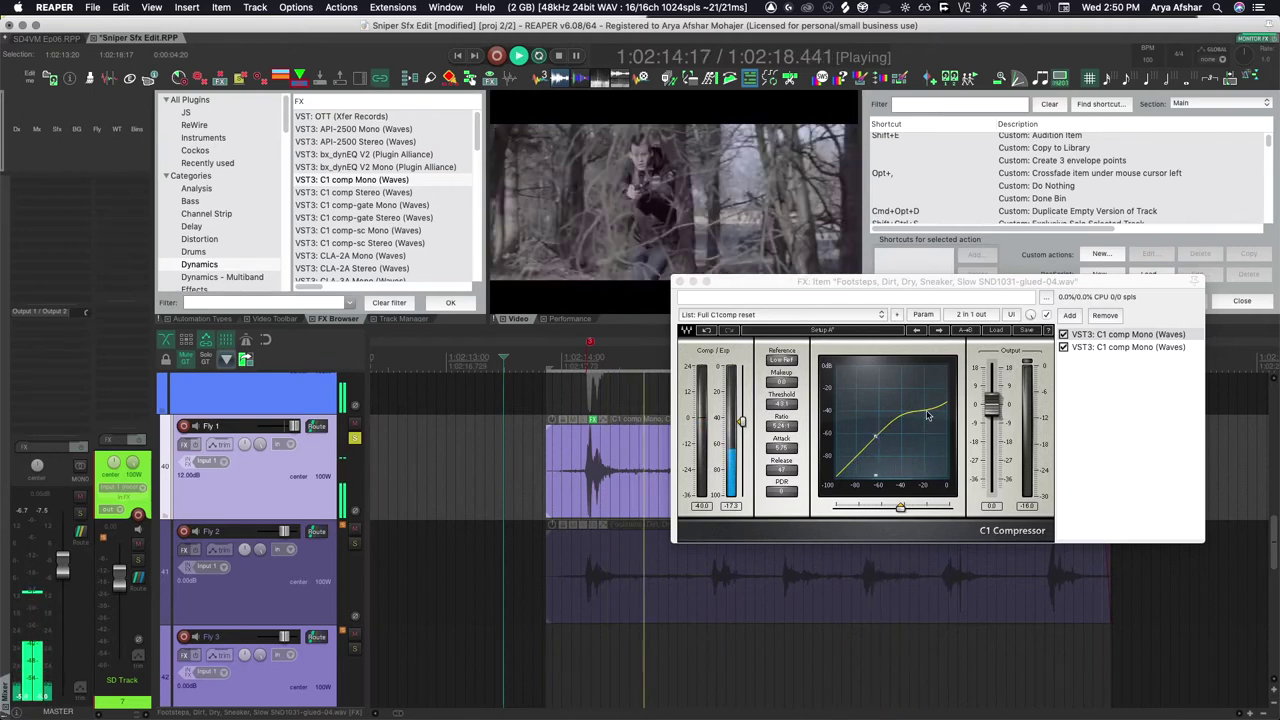
Set the second C1 comp Mono's threshold to about -63, ratio to about 1.6:1 and makeup gain to about 13 while the footsteps loop.
key(Down)
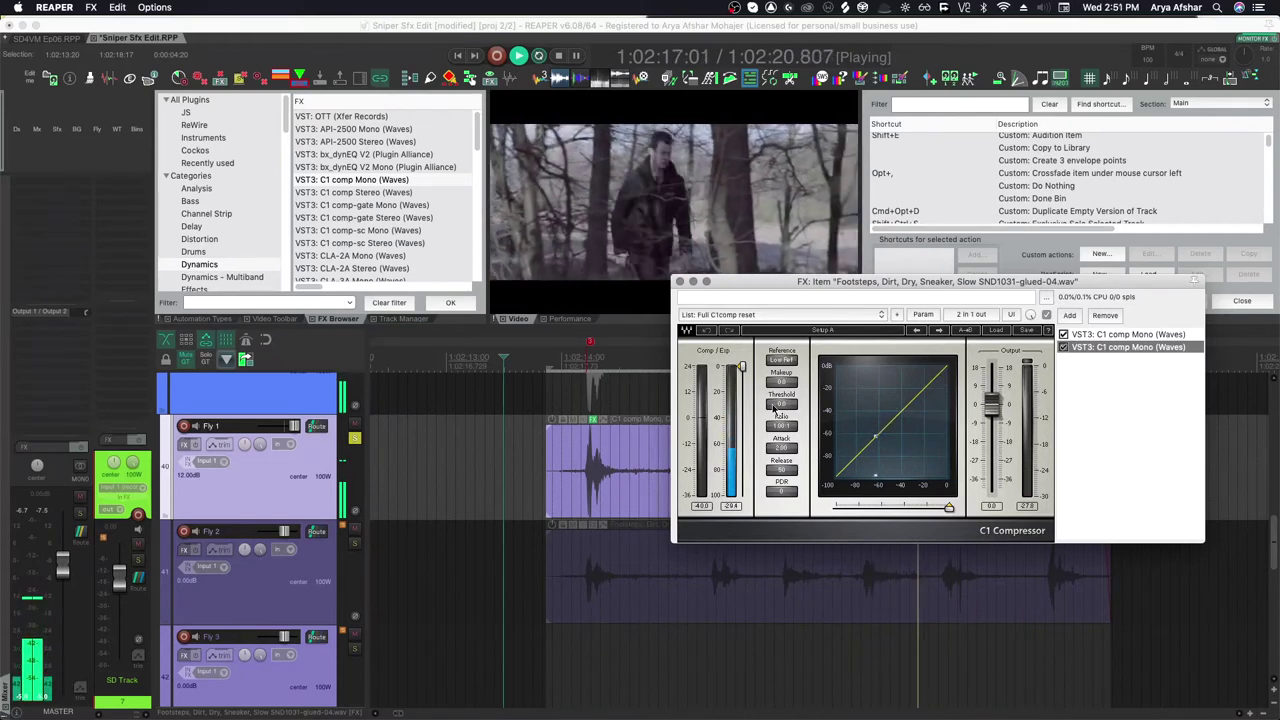
drag(742, 366, 781, 428)
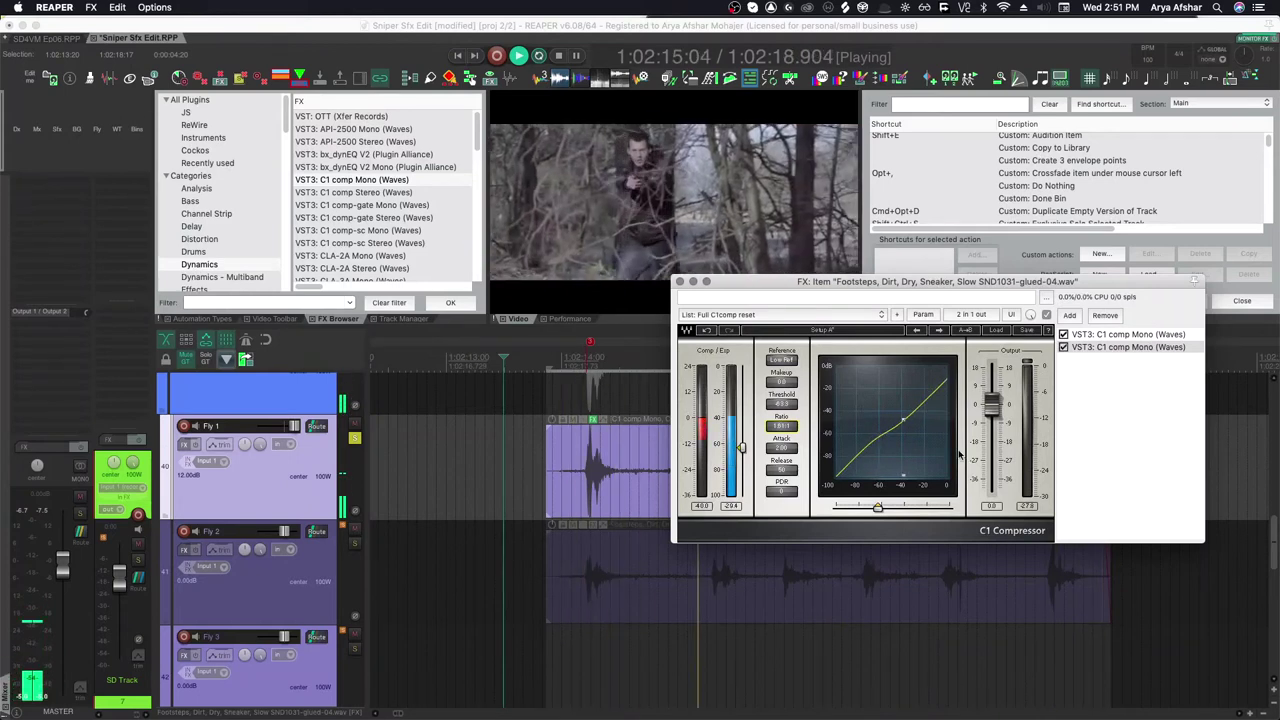
click(781, 491)
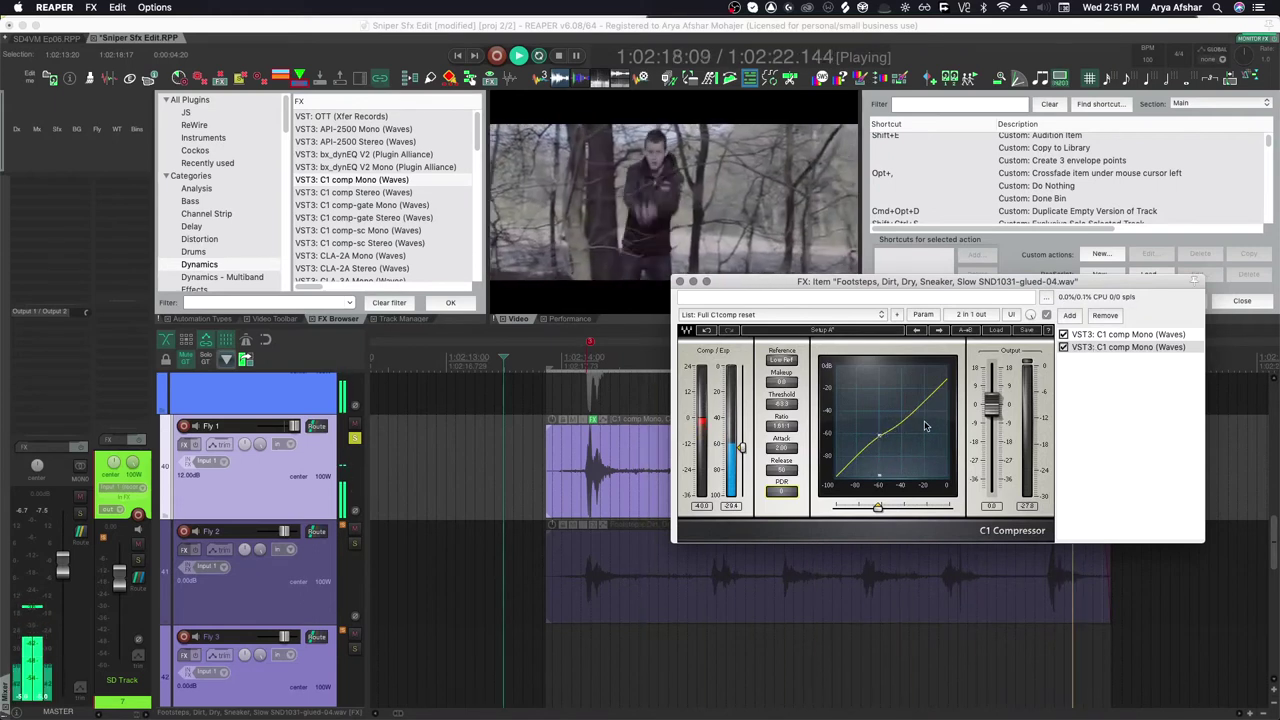
drag(781, 382, 782, 308)
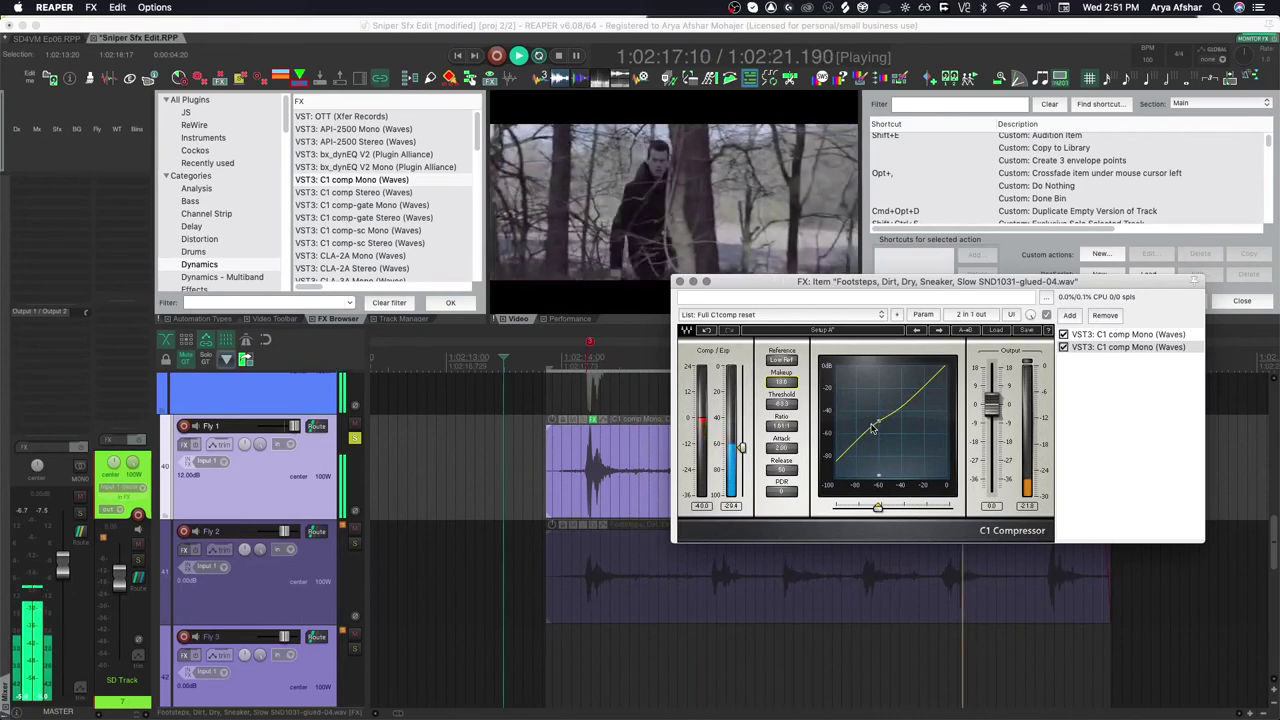
Copy the double-compressed footsteps item to Fly 3, glue and solo it, close the effects window and stop playback.
click(619, 667)
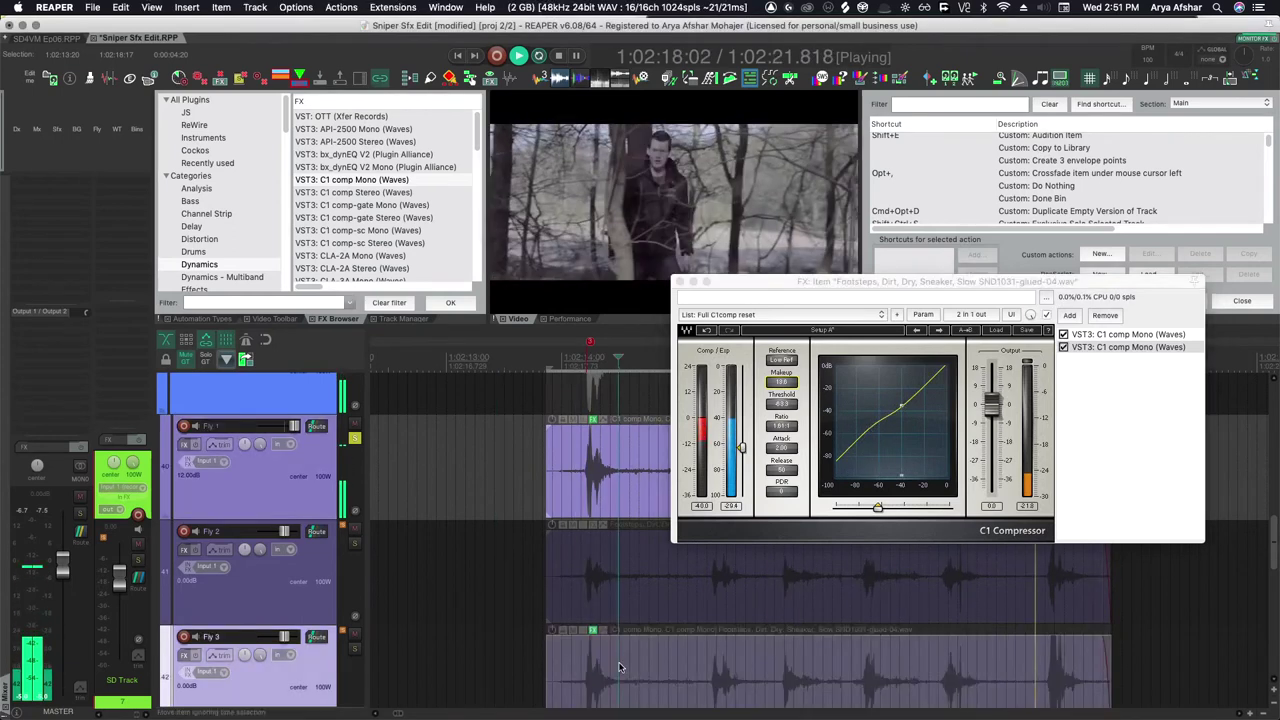
scroll(612, 640, down, 5)
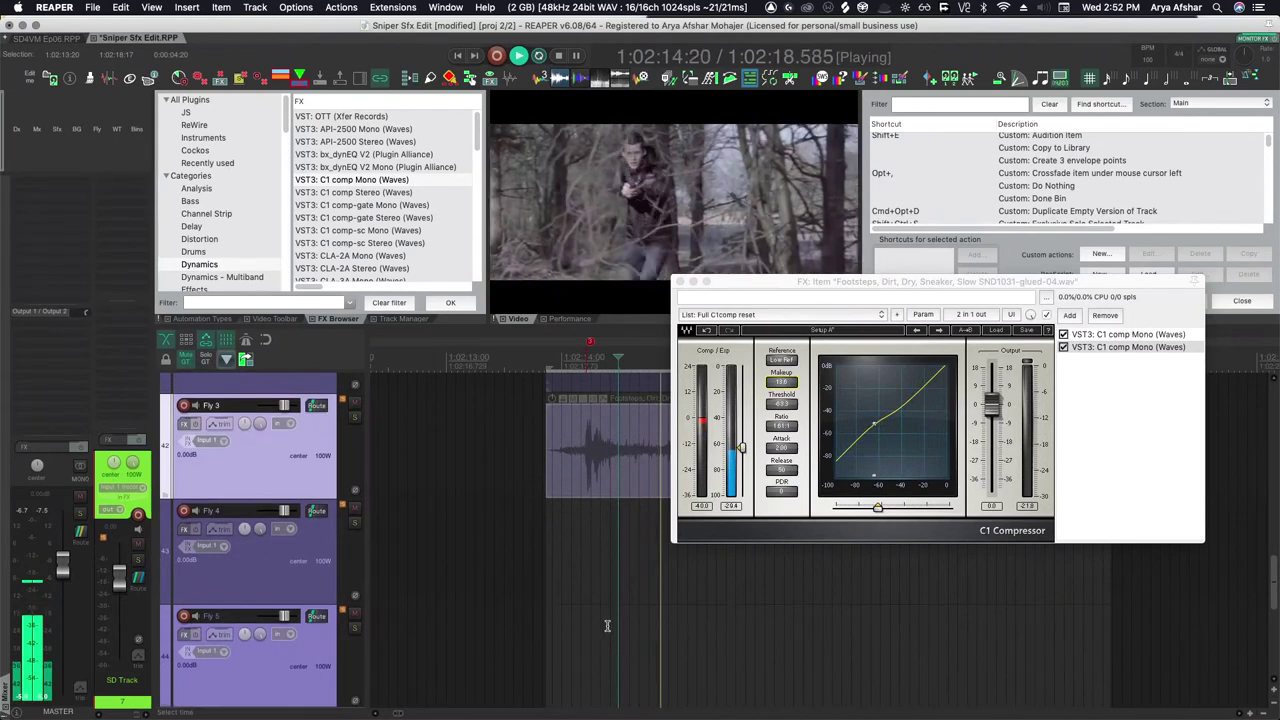
click(680, 281)
scroll(697, 446, up, 3)
key(space)
scroll(607, 567, up, 1)
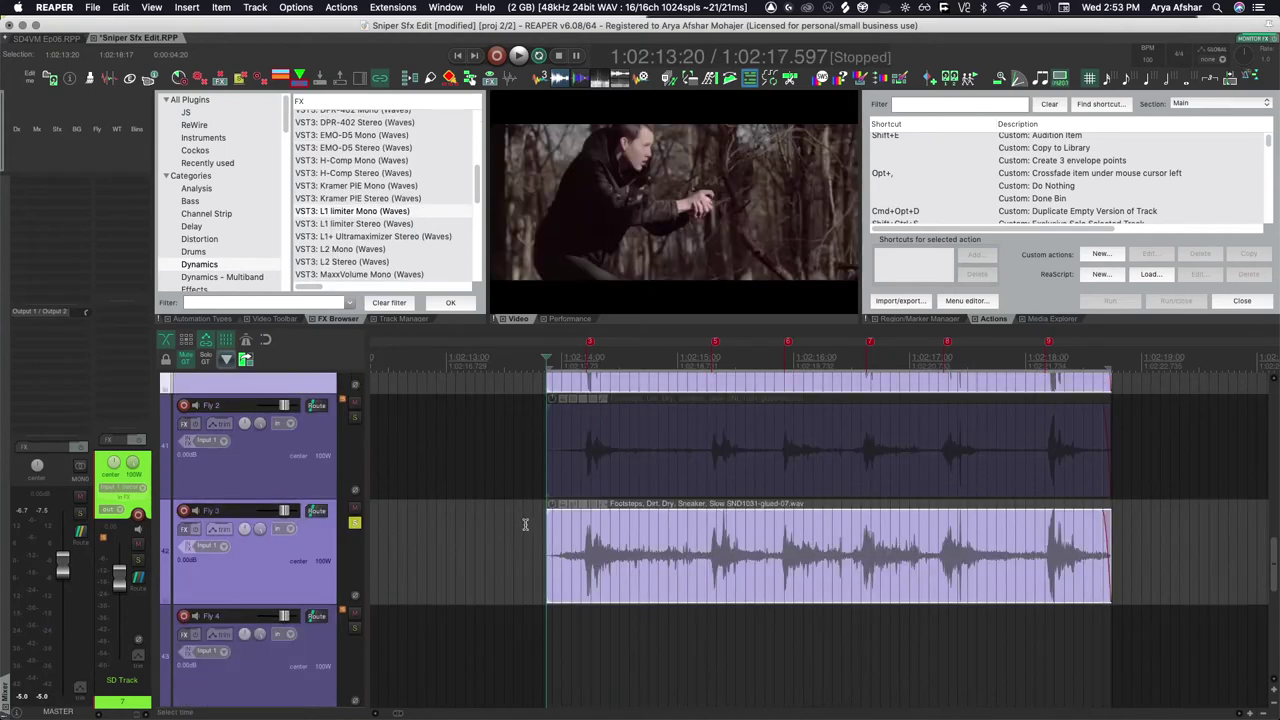
Unsolo Fly 1 and listen to the glued footsteps on Fly 3 several times.
scroll(432, 471, up, 4)
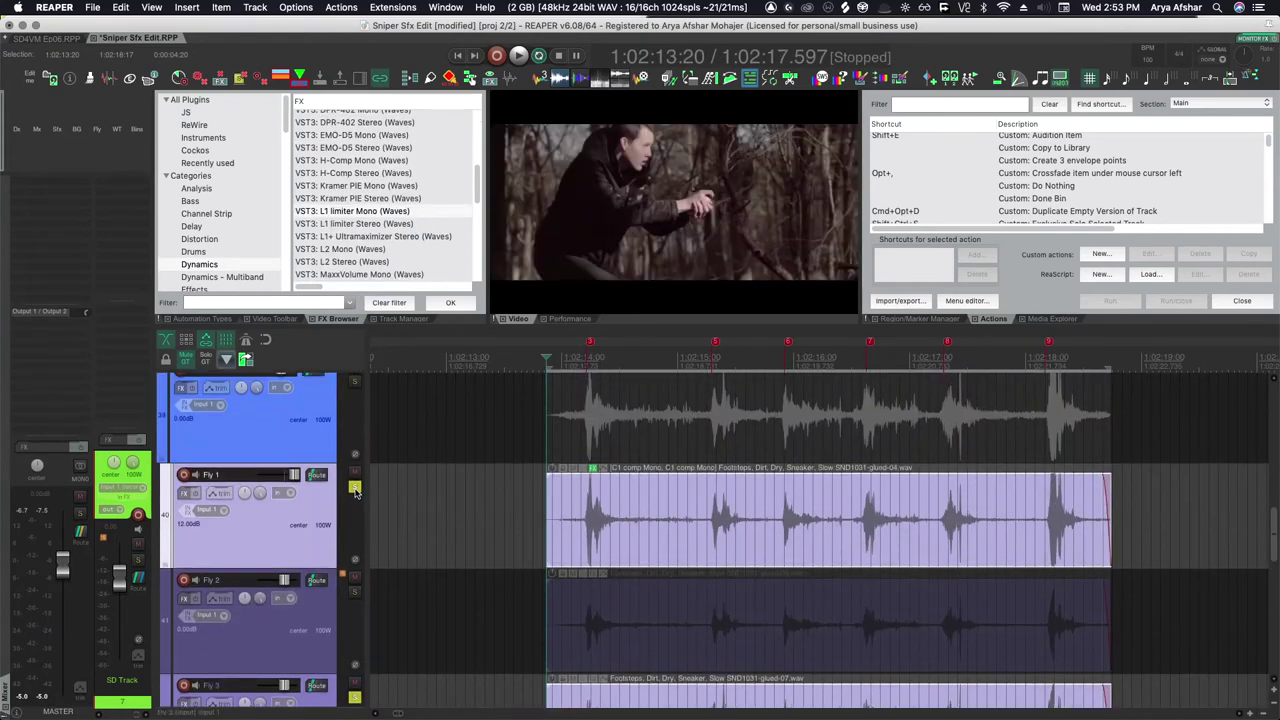
key(space)
scroll(596, 562, down, 4)
scroll(596, 562, right, 4)
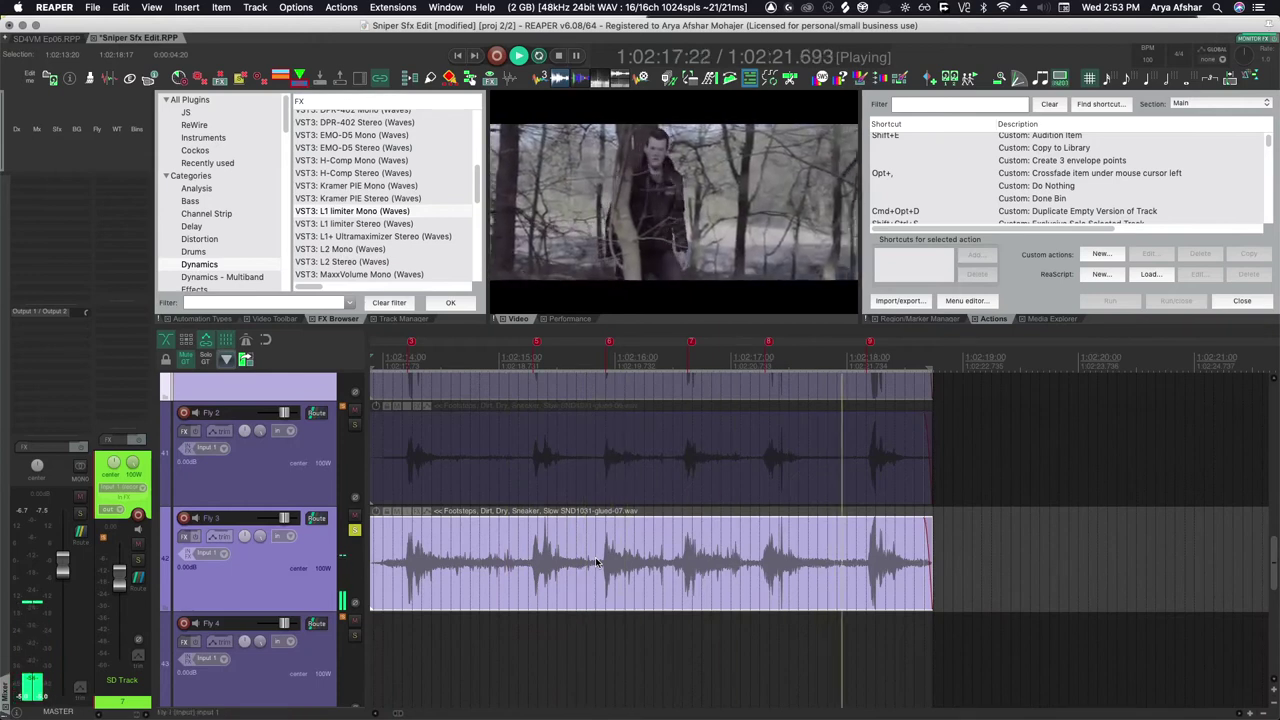
scroll(596, 562, left, 3)
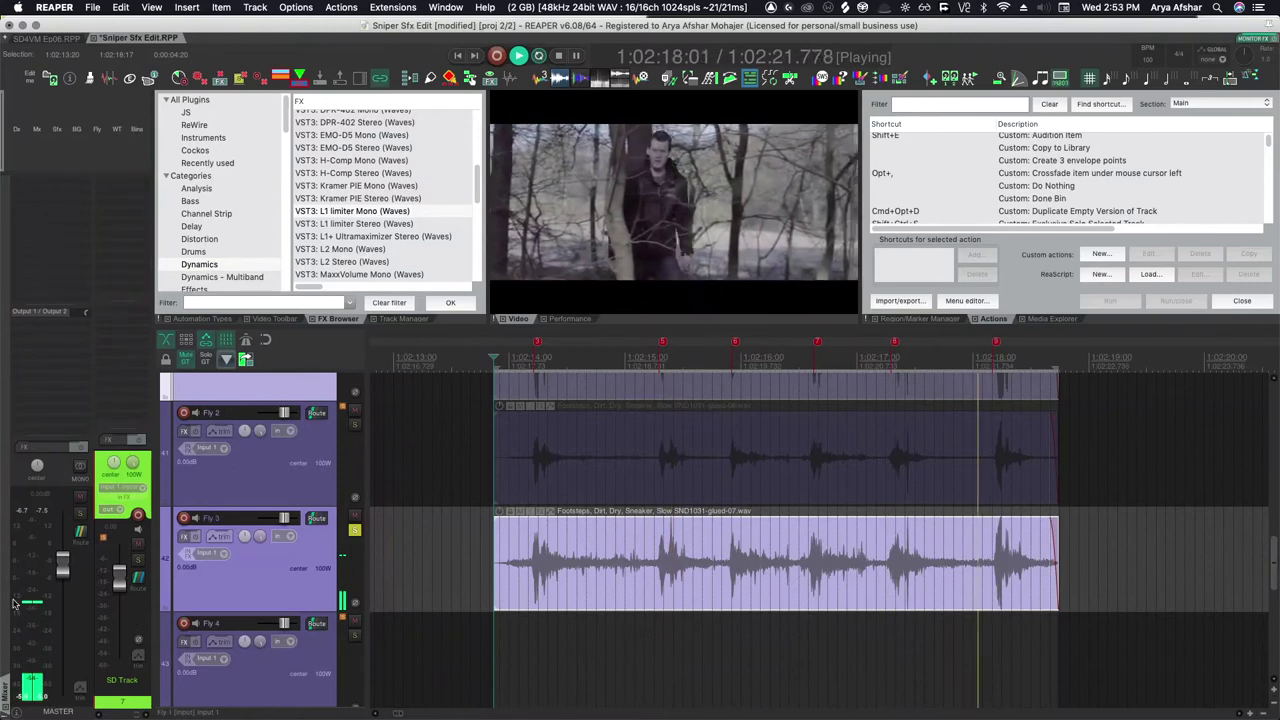
key(space)
key(space)
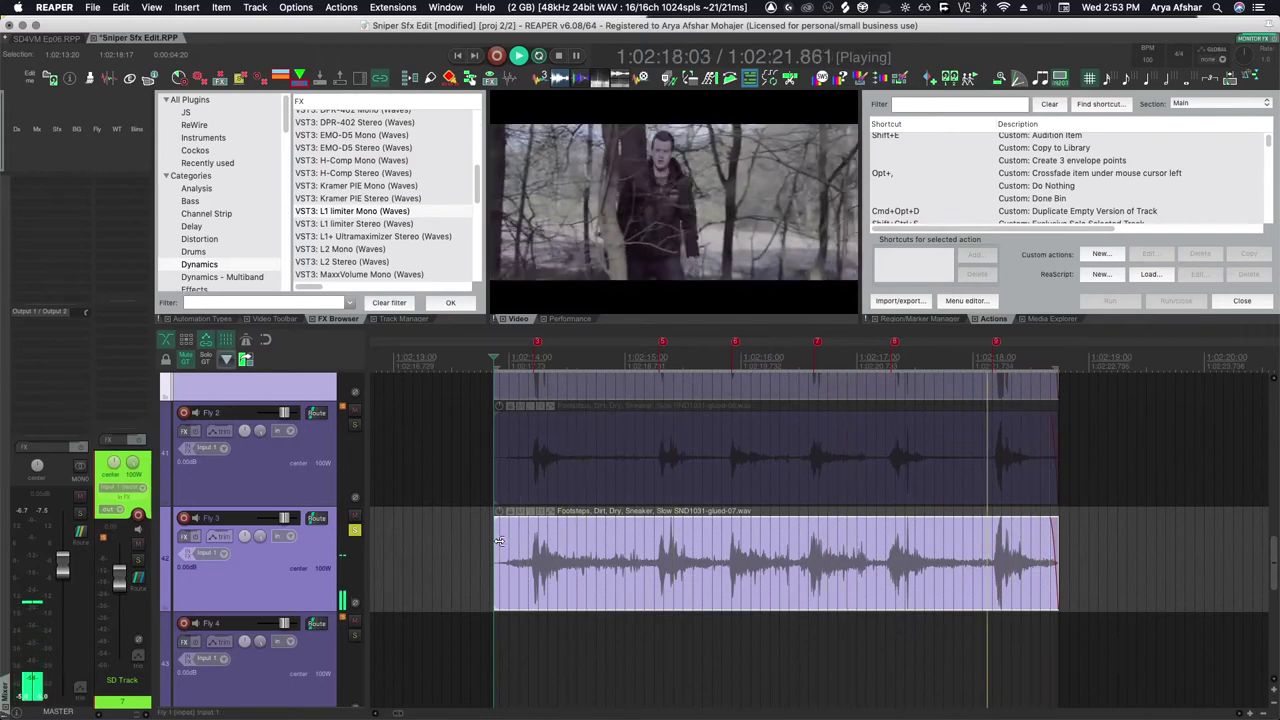
key(space)
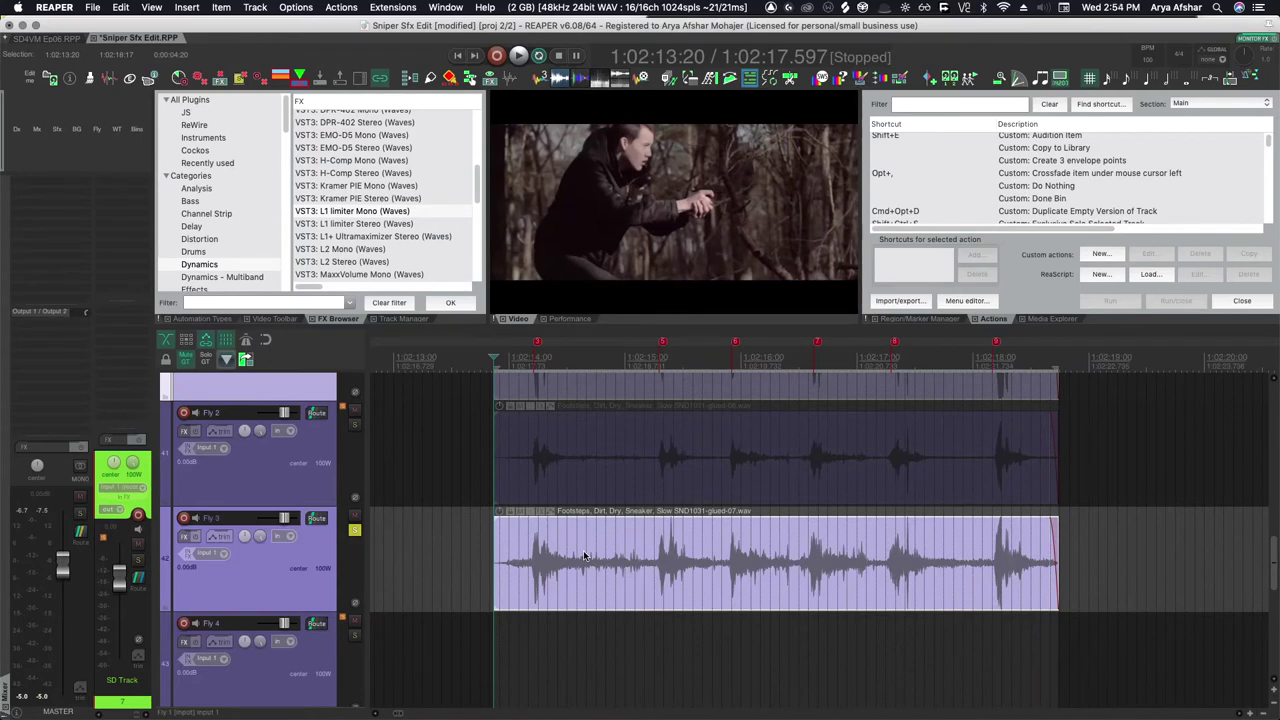
key(space)
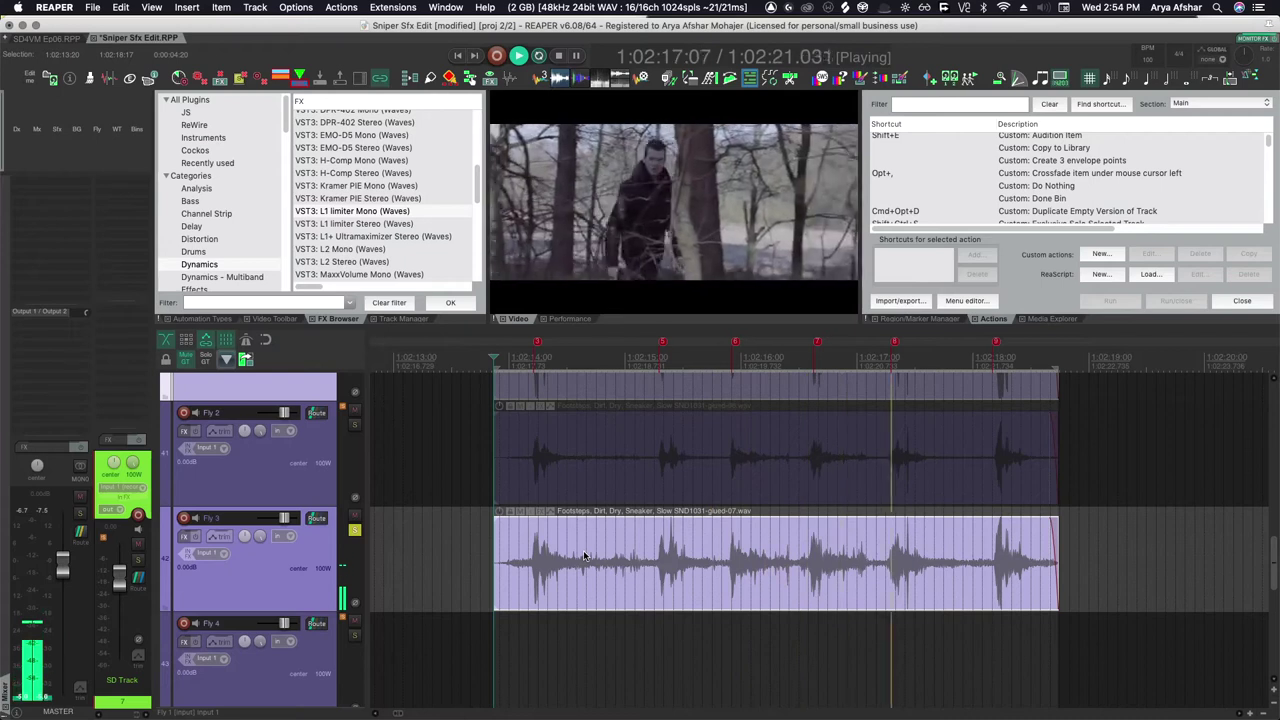
key(space)
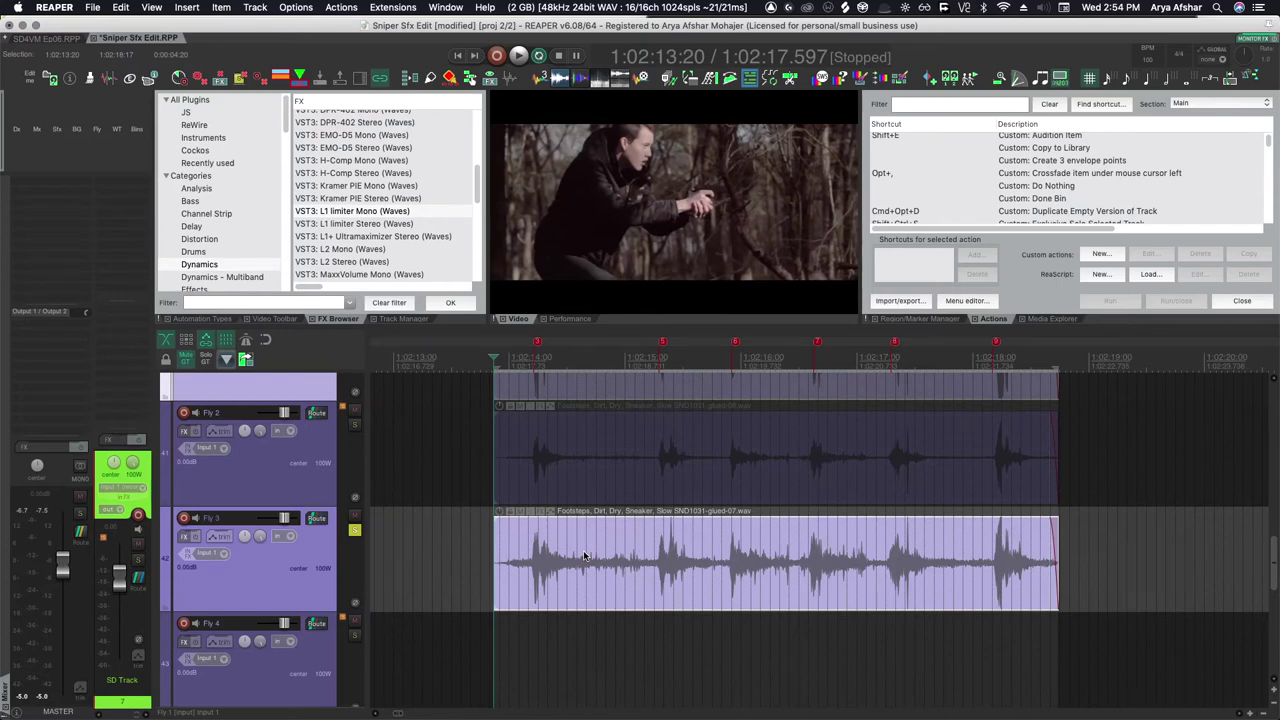
Lower the item volume of the Fly 1 and Fly 3 footsteps to -4.80 dB and play the result.
scroll(584, 520, up, 2)
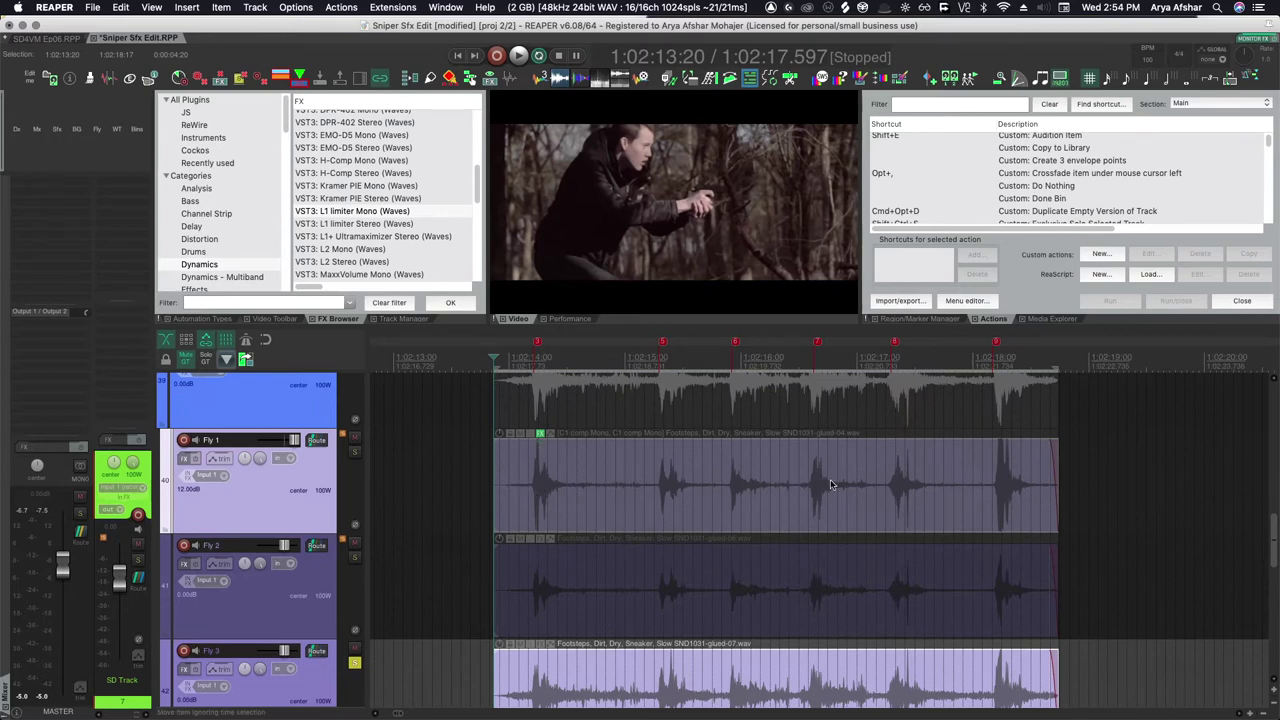
scroll(540, 560, down, 1)
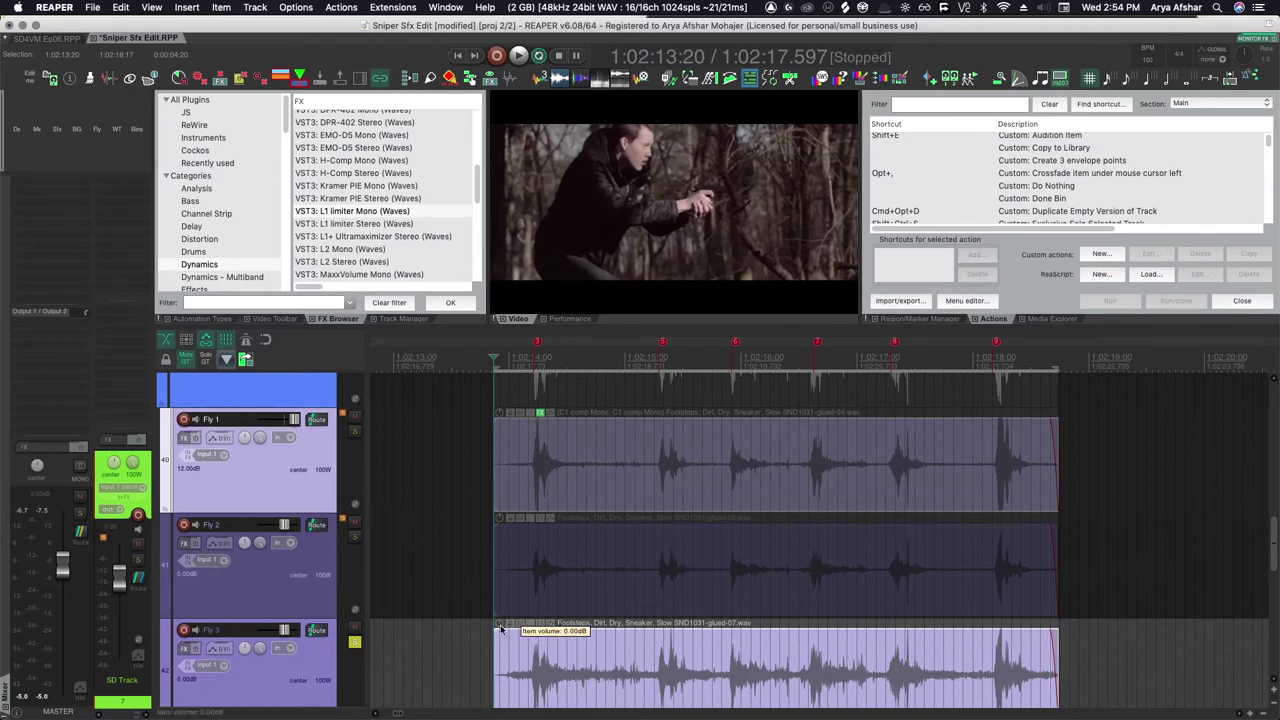
drag(501, 620, 500, 657)
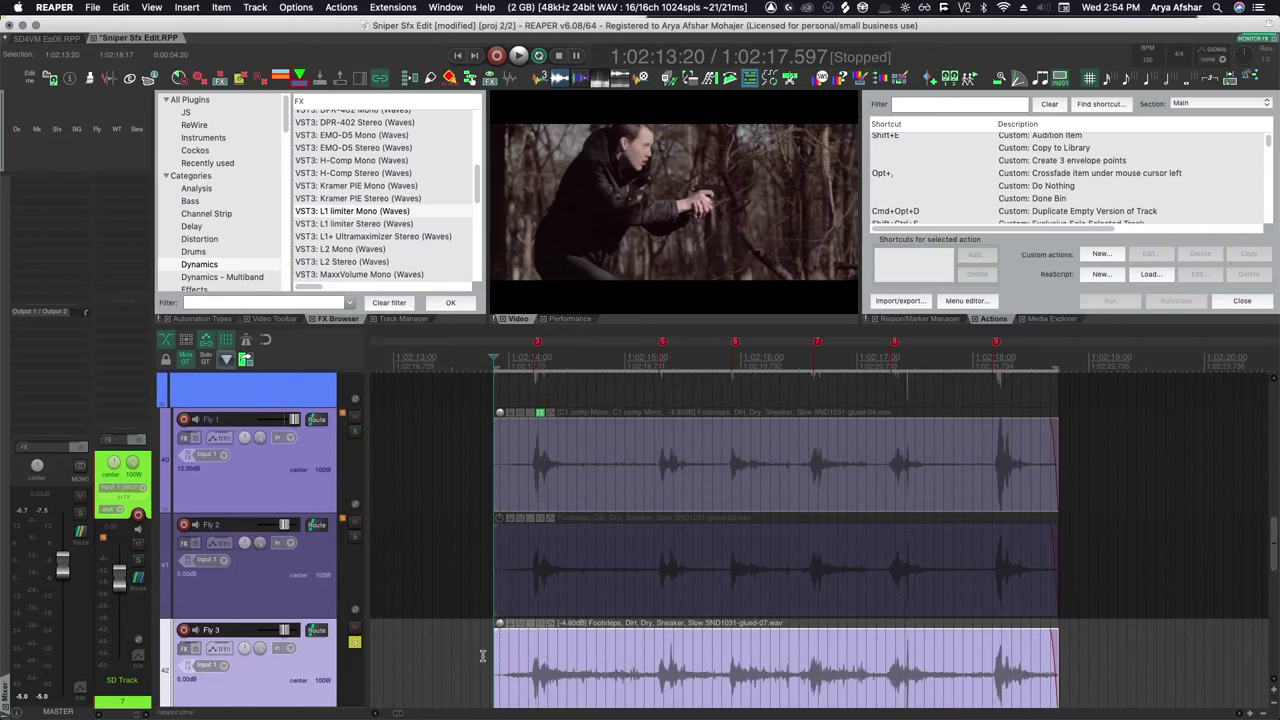
click(483, 655)
key(space)
key(space)
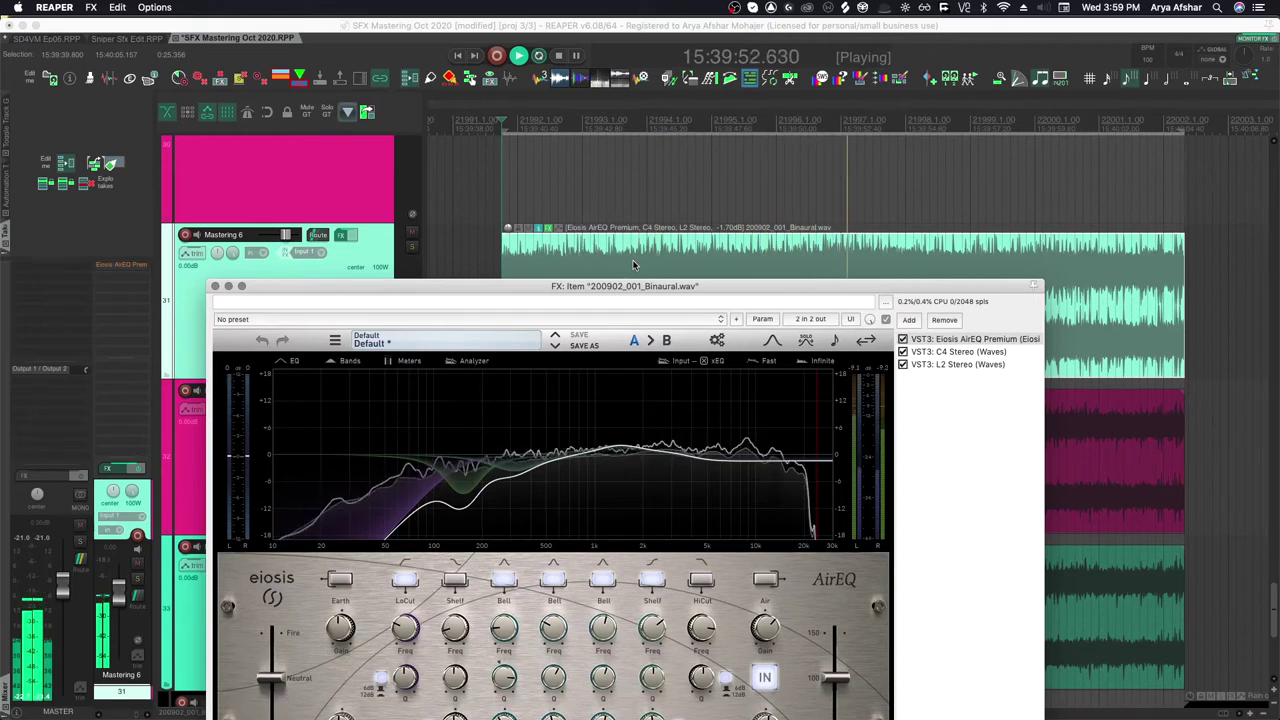
Try a deeper high-shelf cut in AirEQ on 200902_001_Binaural.wav during playback, restore the shelf gain and stop.
drag(626, 290, 594, 238)
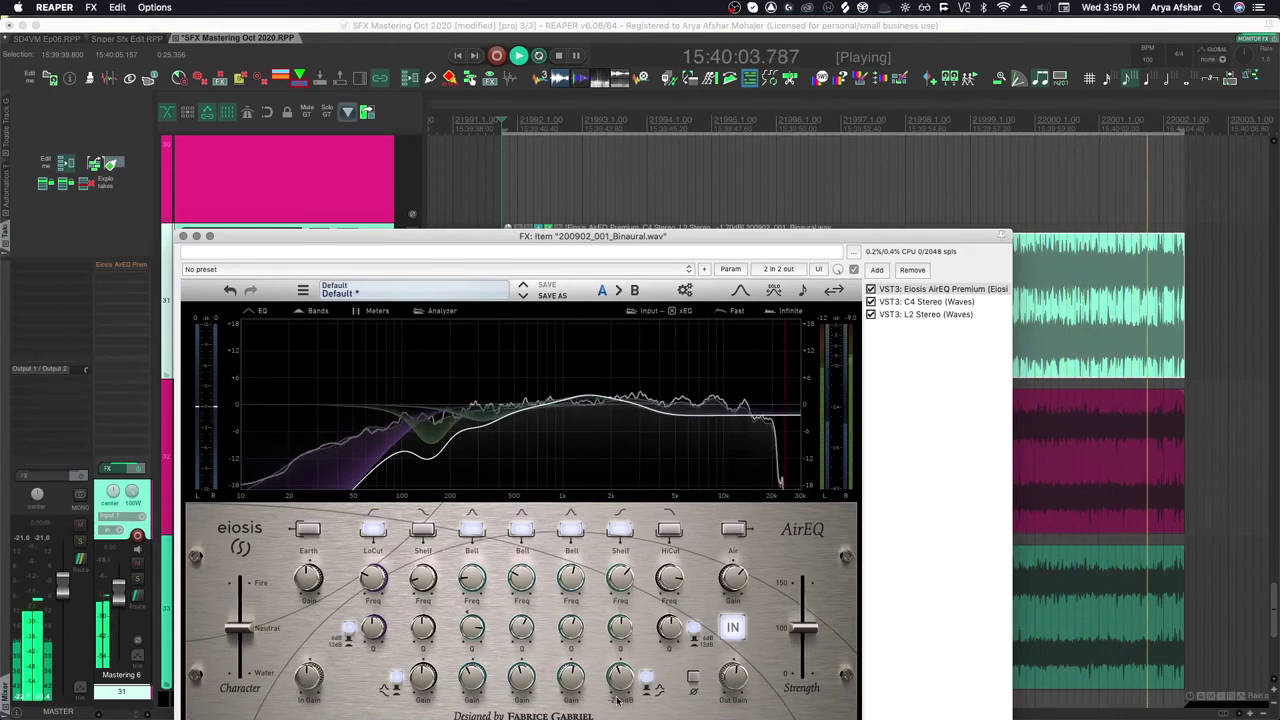
drag(621, 676, 621, 702)
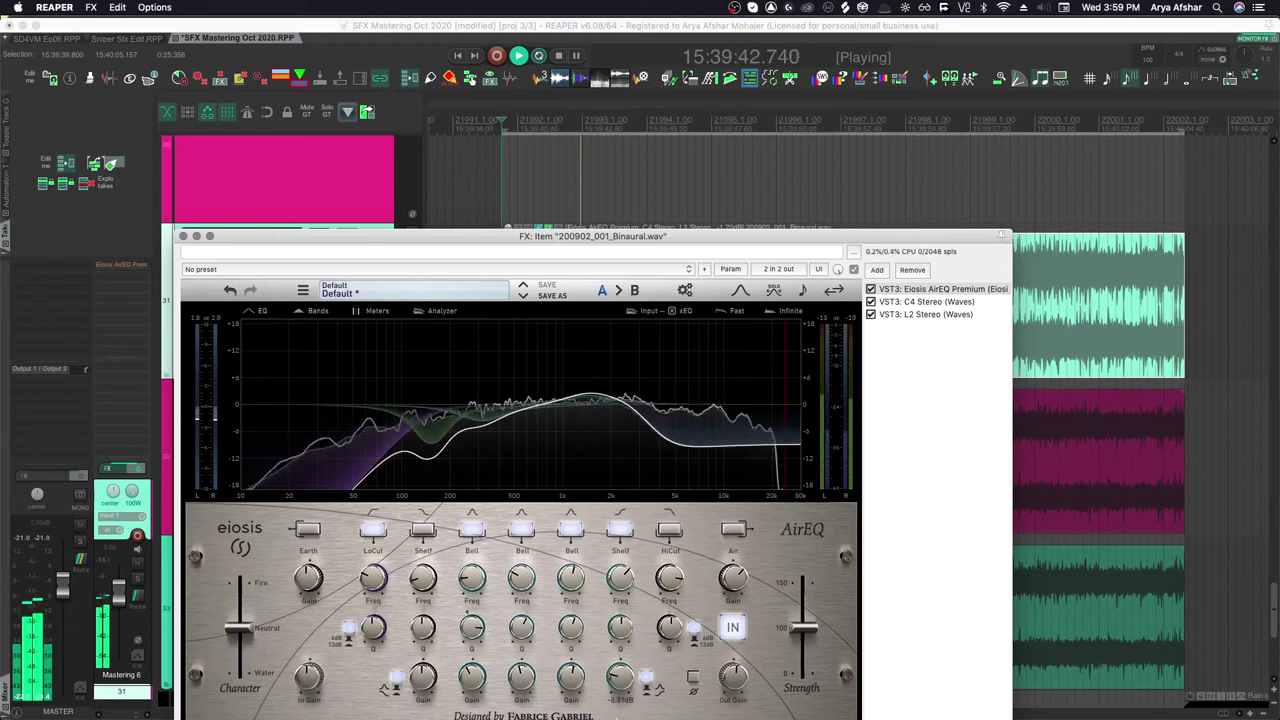
mouse_move(620, 700)
mouse_down()
mouse_move(620, 719)
mouse_move(618, 678)
mouse_up()
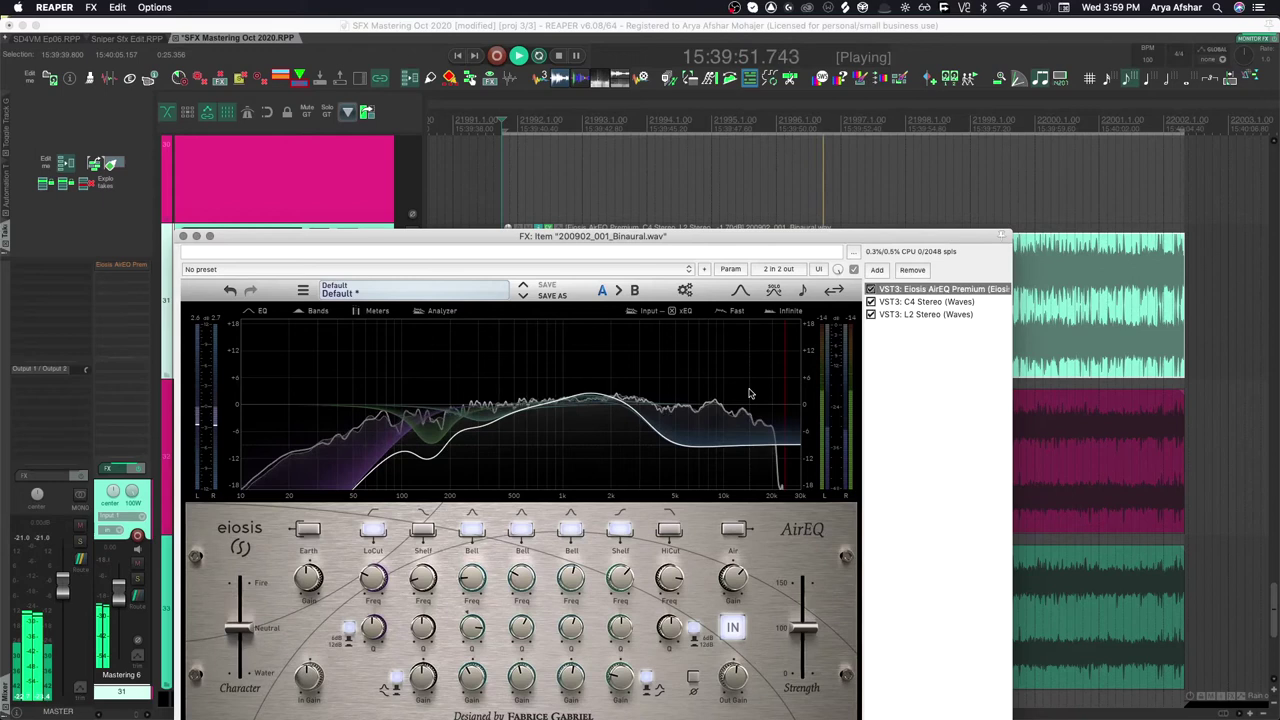
key(space)
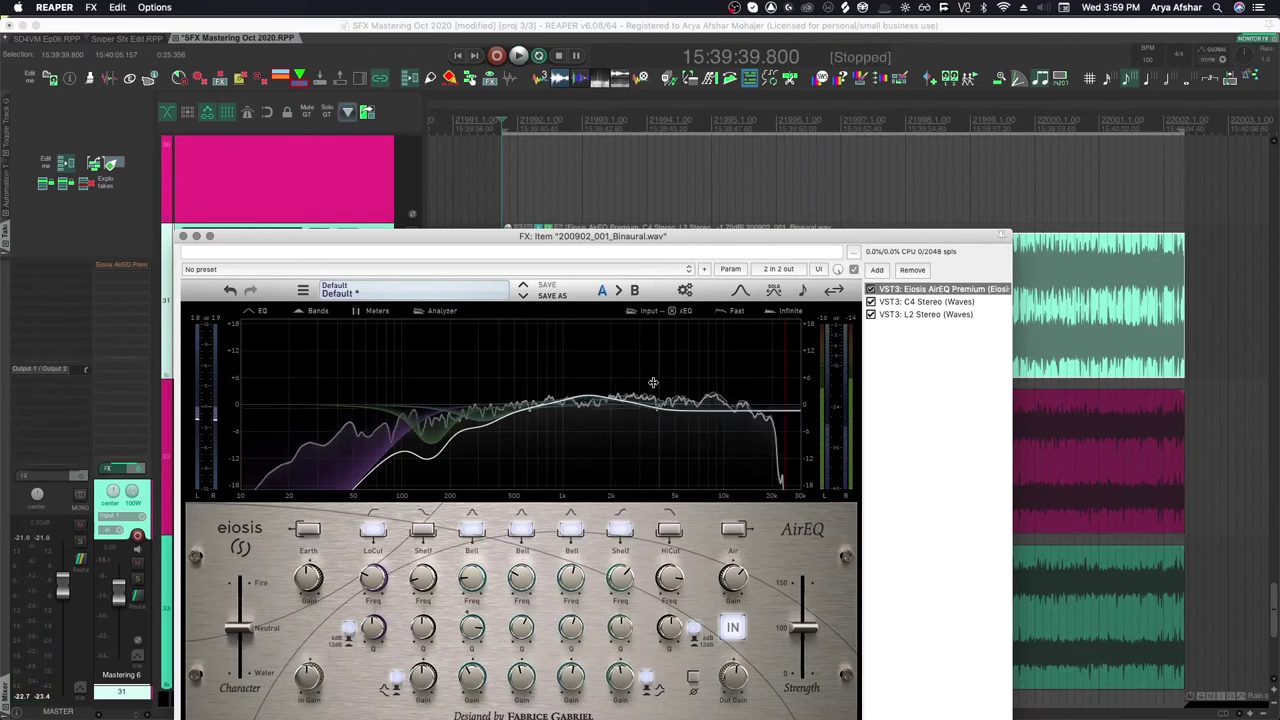
Examine the C4 Stereo and L2 Stereo effects on the binaural item during playback, toggling L2, and close the effects window.
click(907, 302)
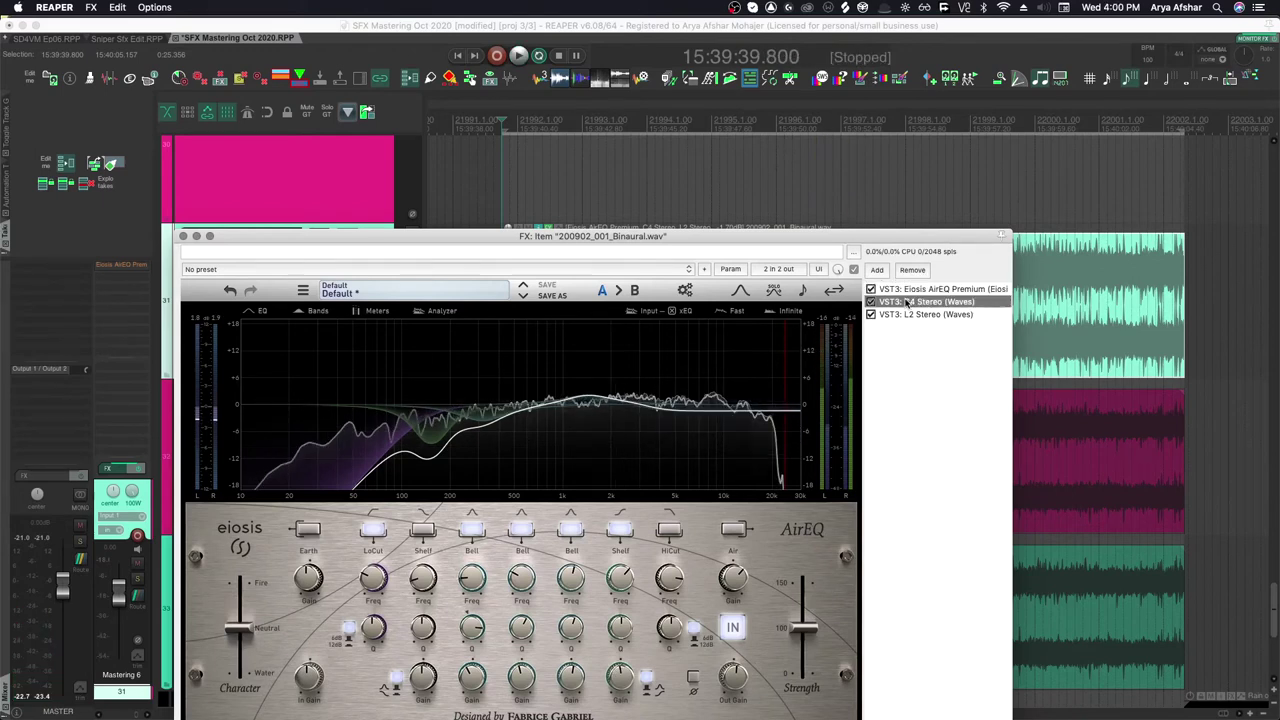
key(space)
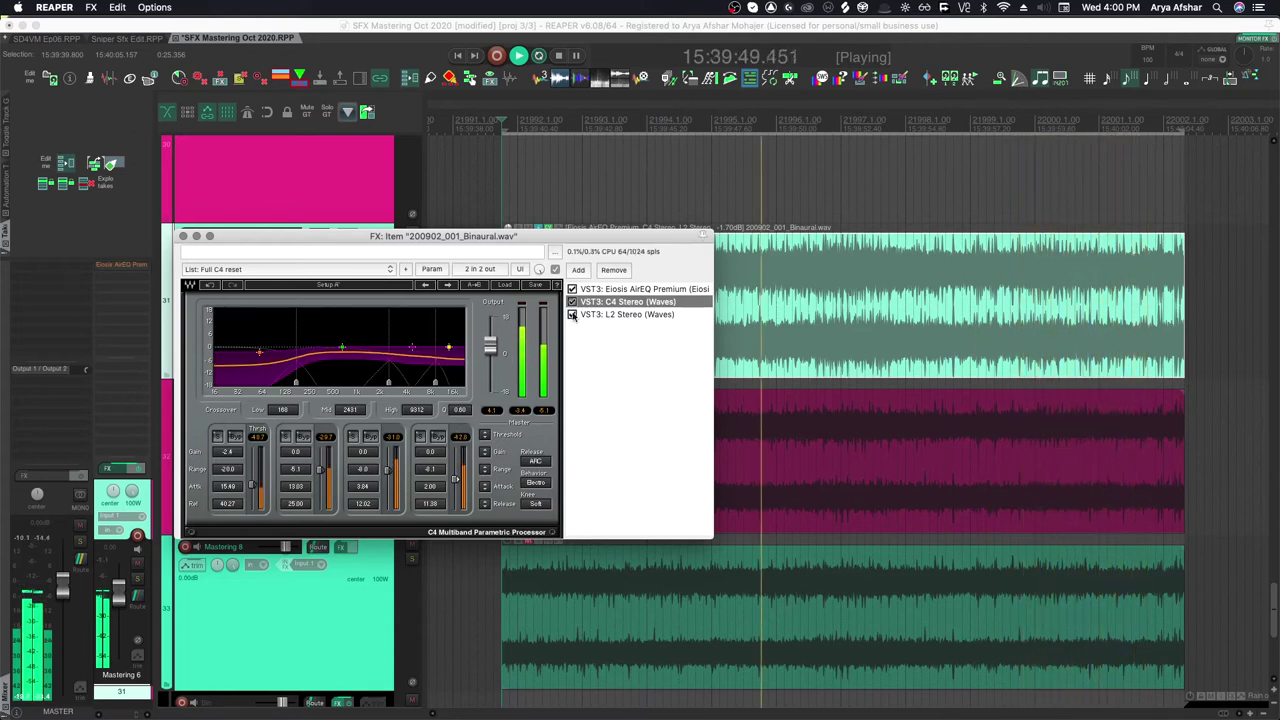
click(572, 314)
click(620, 314)
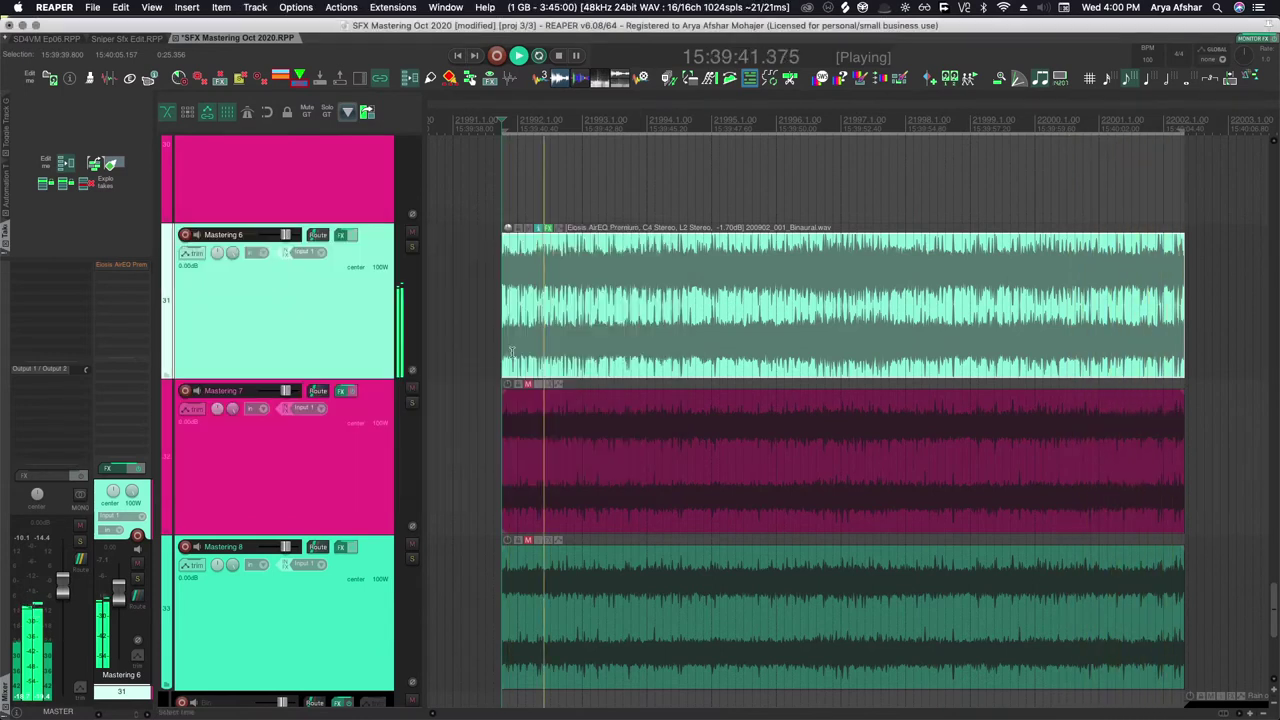
Unmute the rain item on Mastering 7 and mute the binaural item on Mastering 6 to compare them during playback.
scroll(663, 451, up, 4)
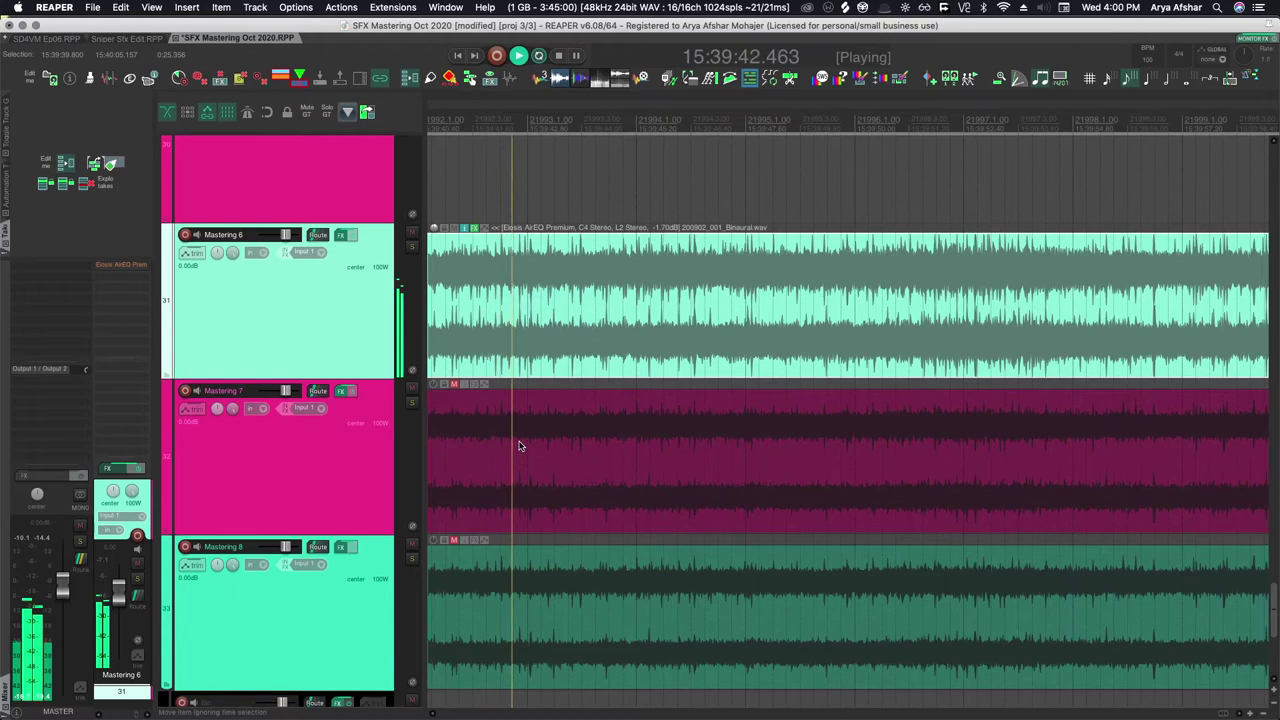
scroll(610, 444, right, 1)
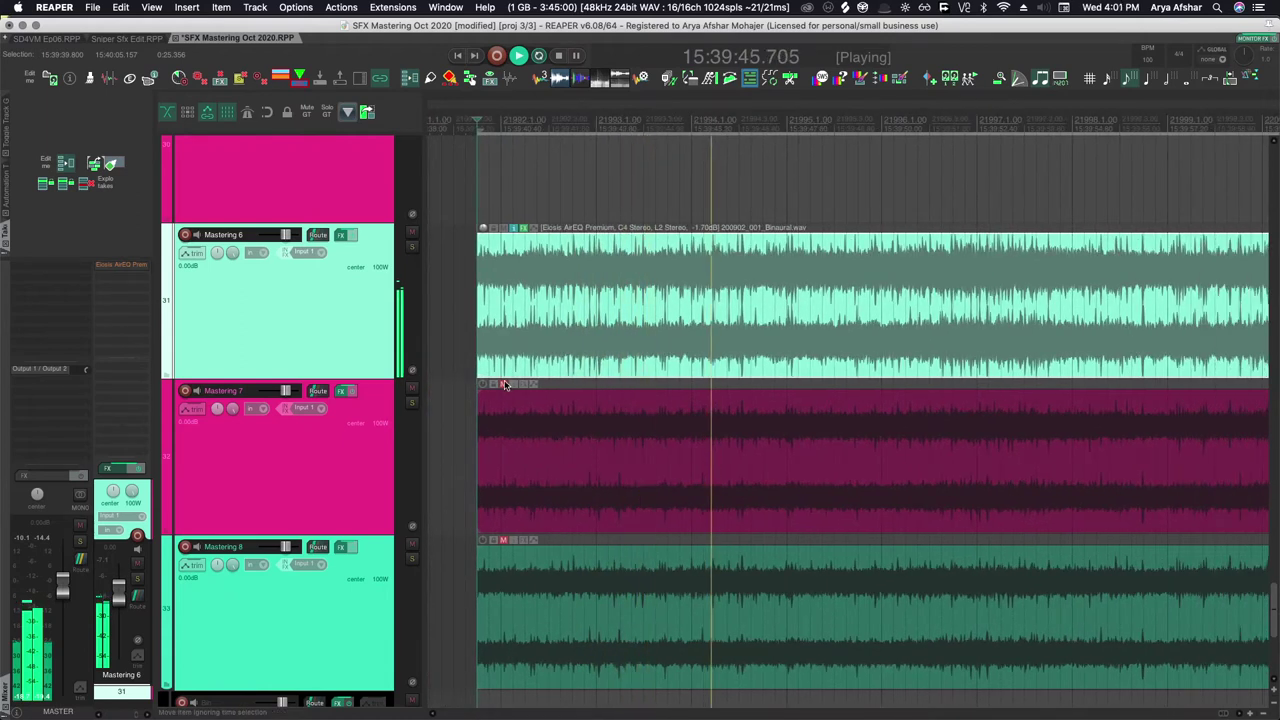
click(503, 384)
click(504, 228)
scroll(587, 449, down, 3)
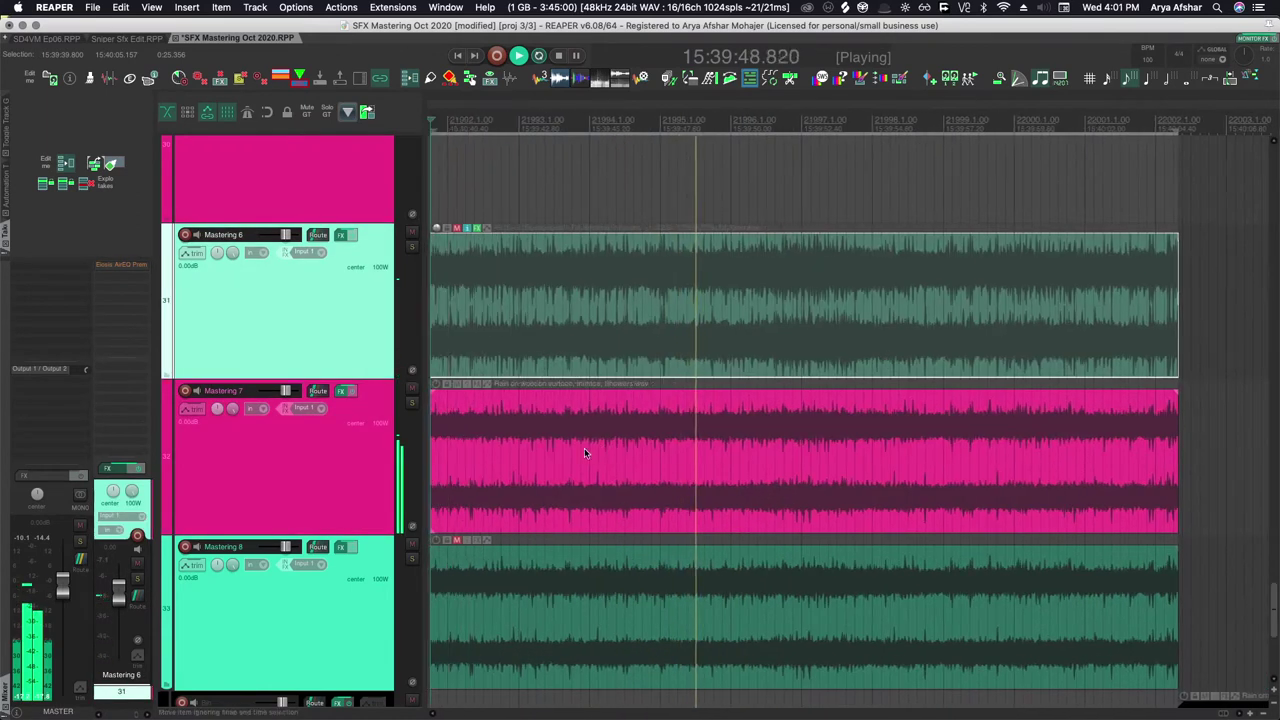
scroll(657, 452, right, 1)
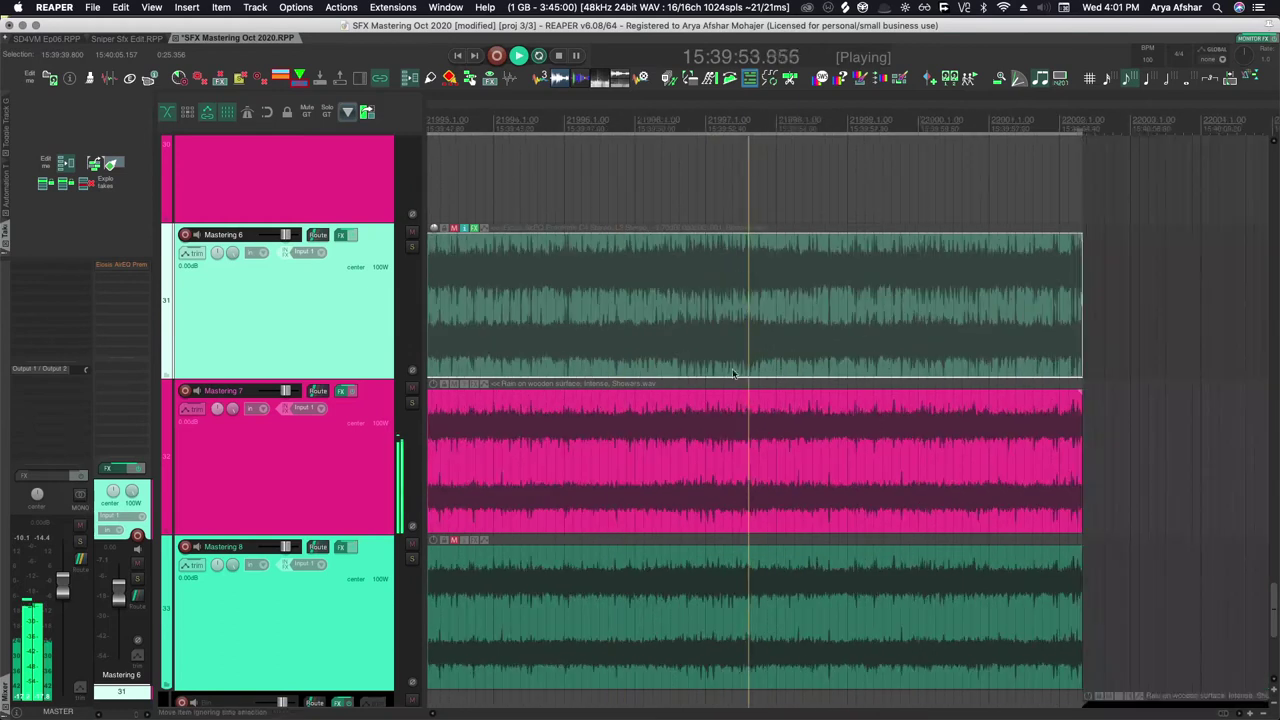
scroll(587, 285, left, 3)
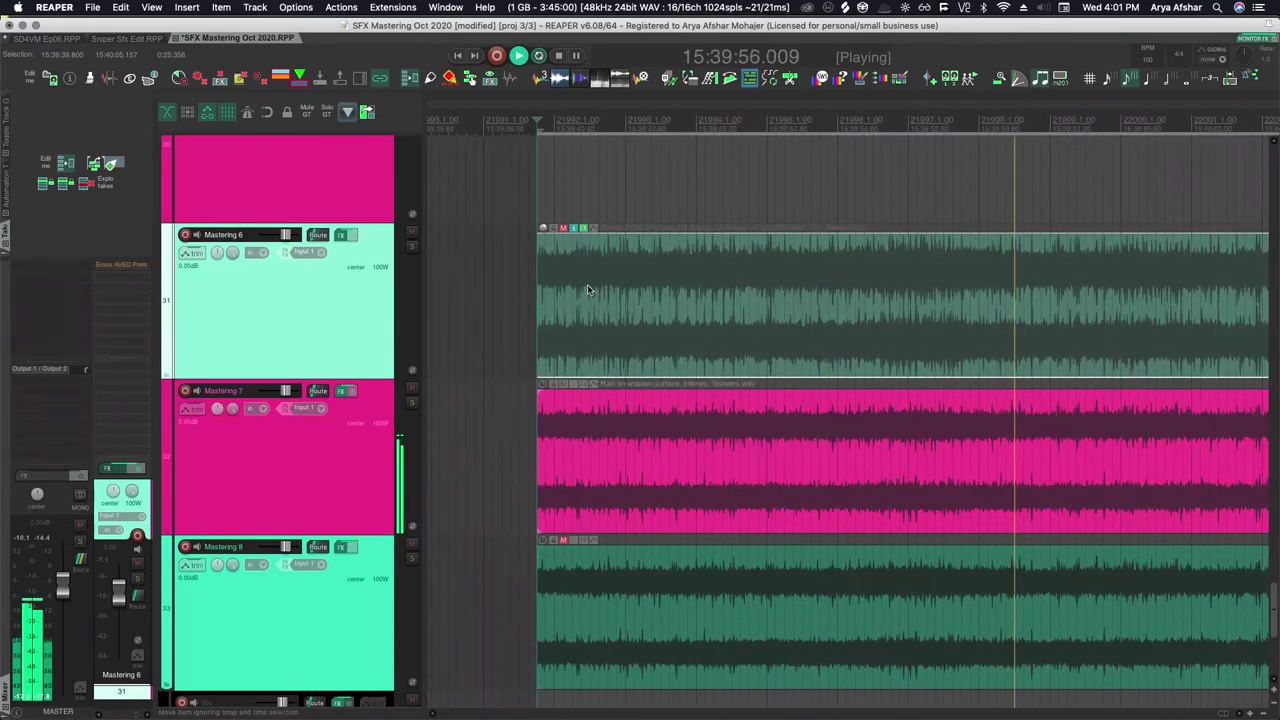
scroll(700, 288, right, 2)
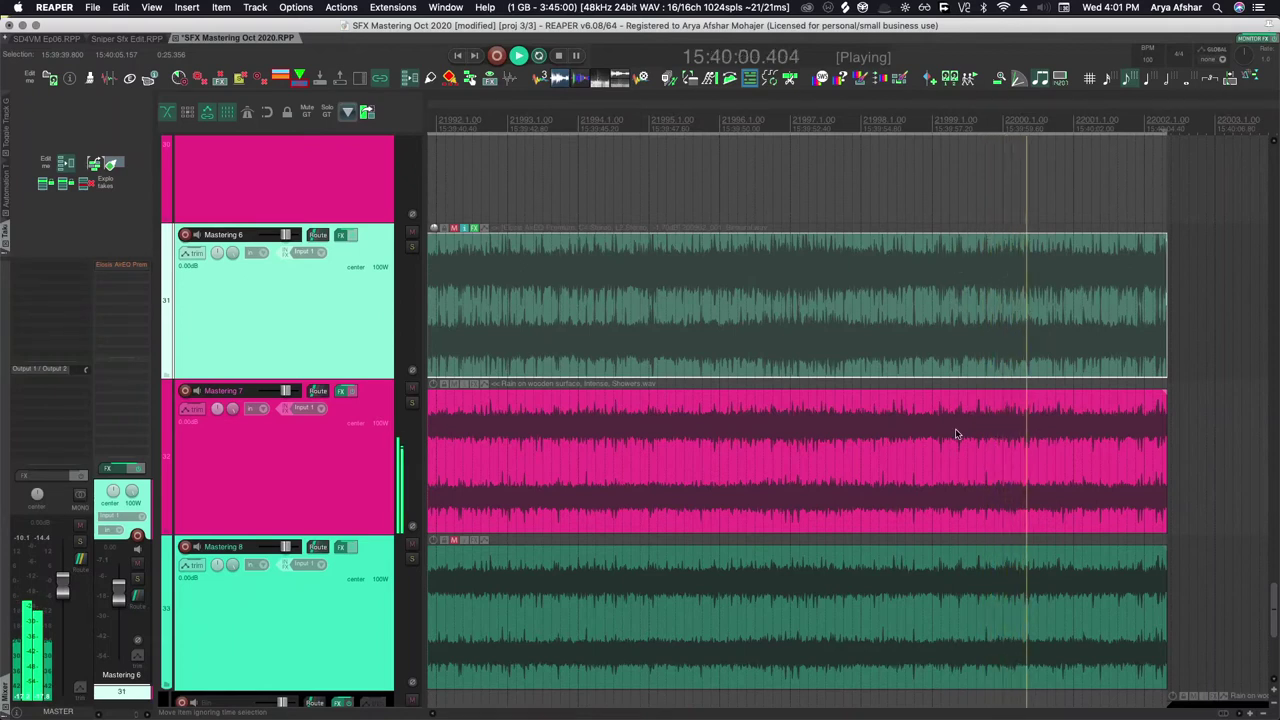
Unmute the rain item on Mastering 8 and mute the one on Mastering 7 to compare them during playback.
scroll(957, 434, left, 1)
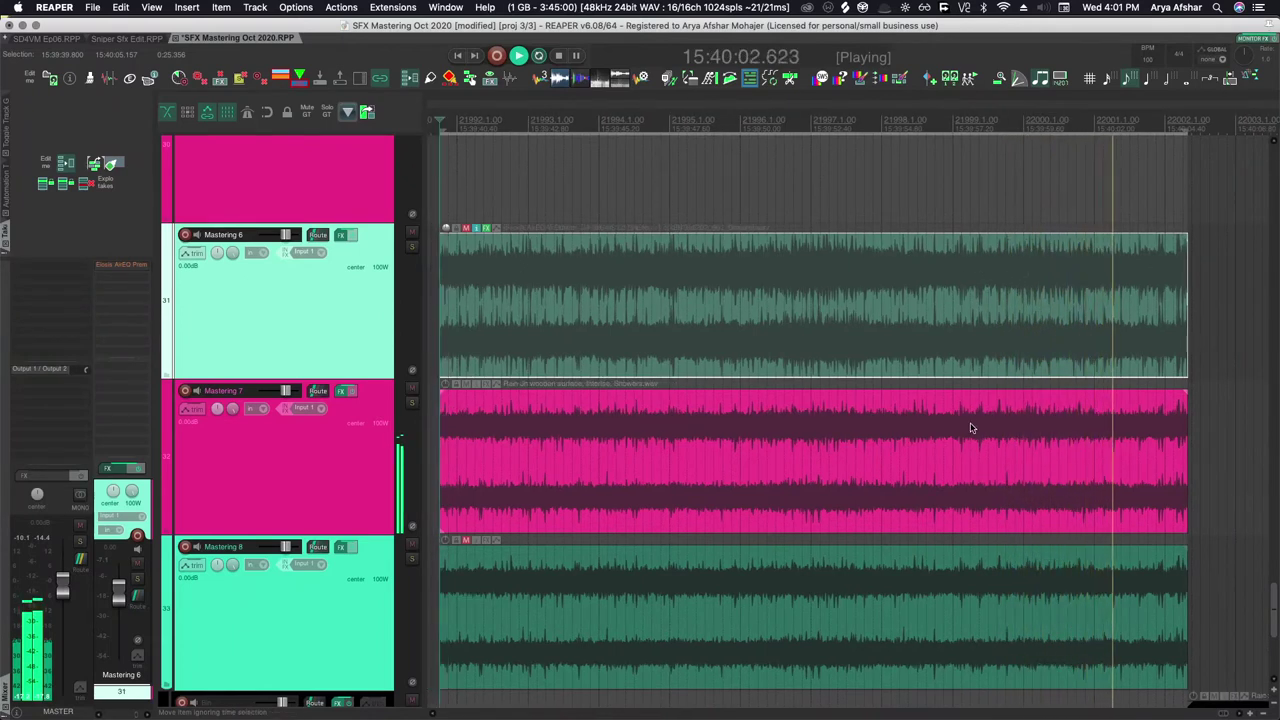
scroll(696, 465, down, 1)
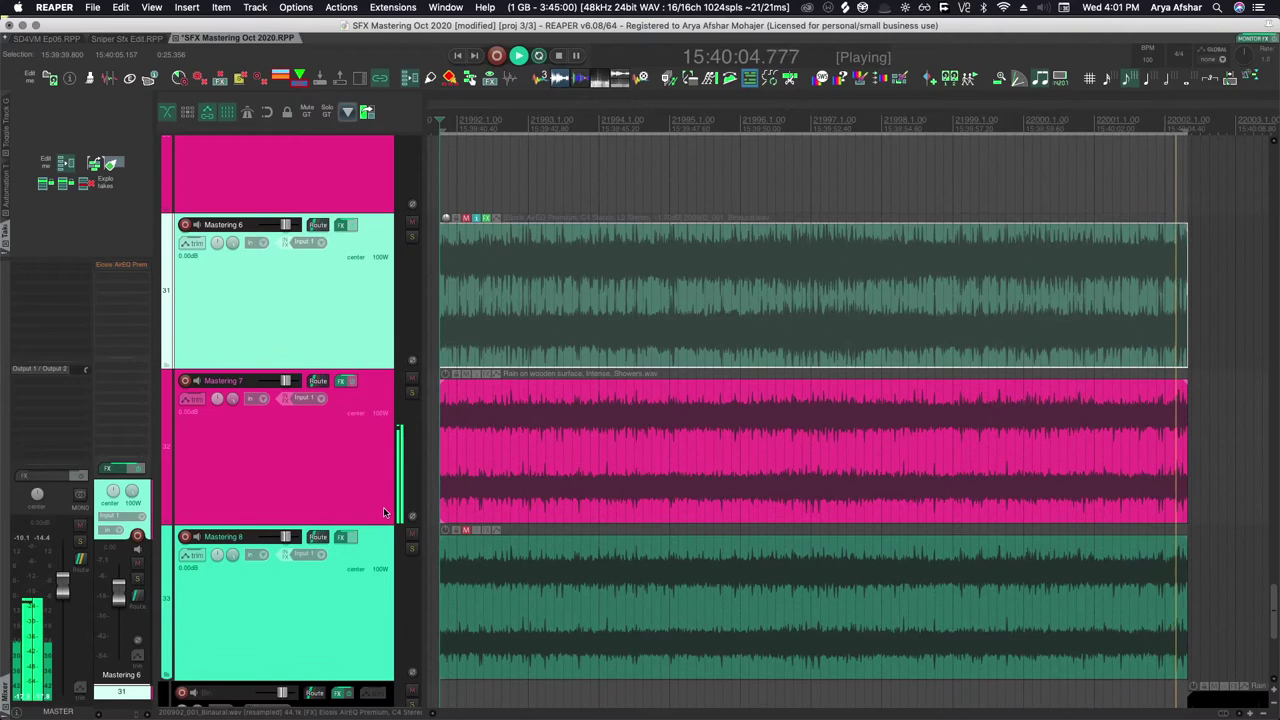
click(466, 530)
click(466, 374)
scroll(620, 457, down, 3)
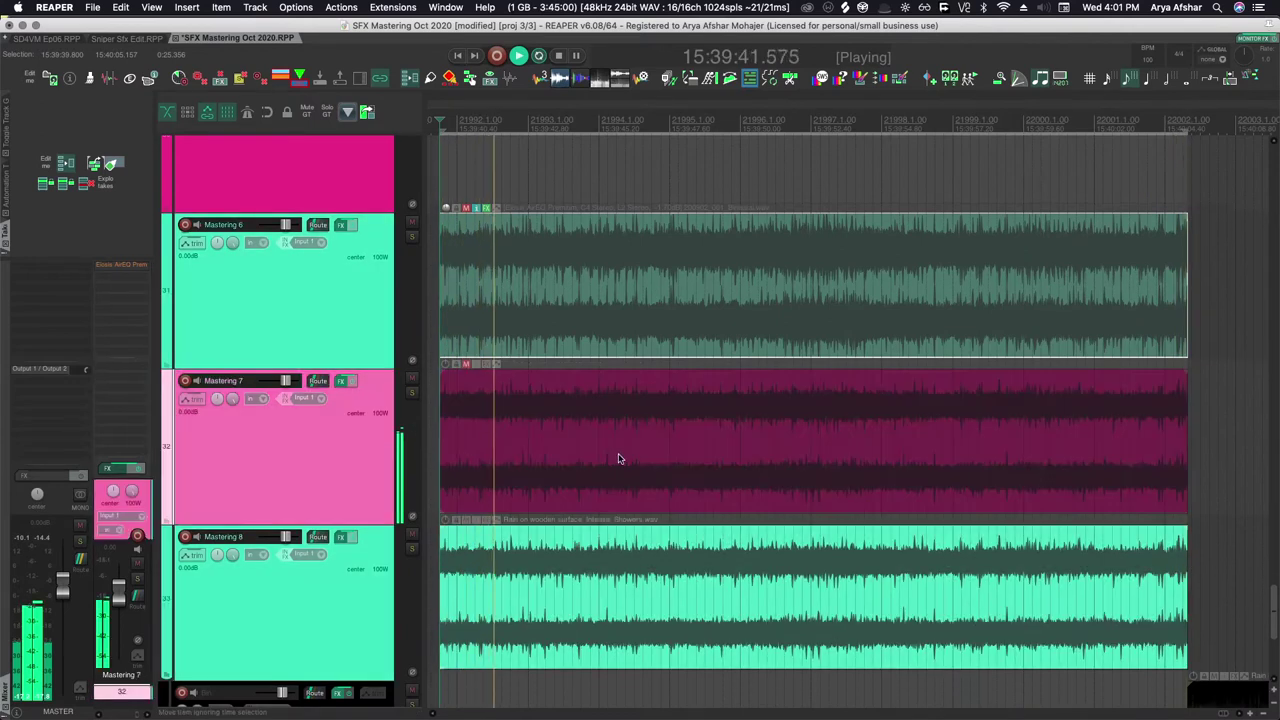
scroll(547, 462, up, 1)
scroll(541, 461, down, 1)
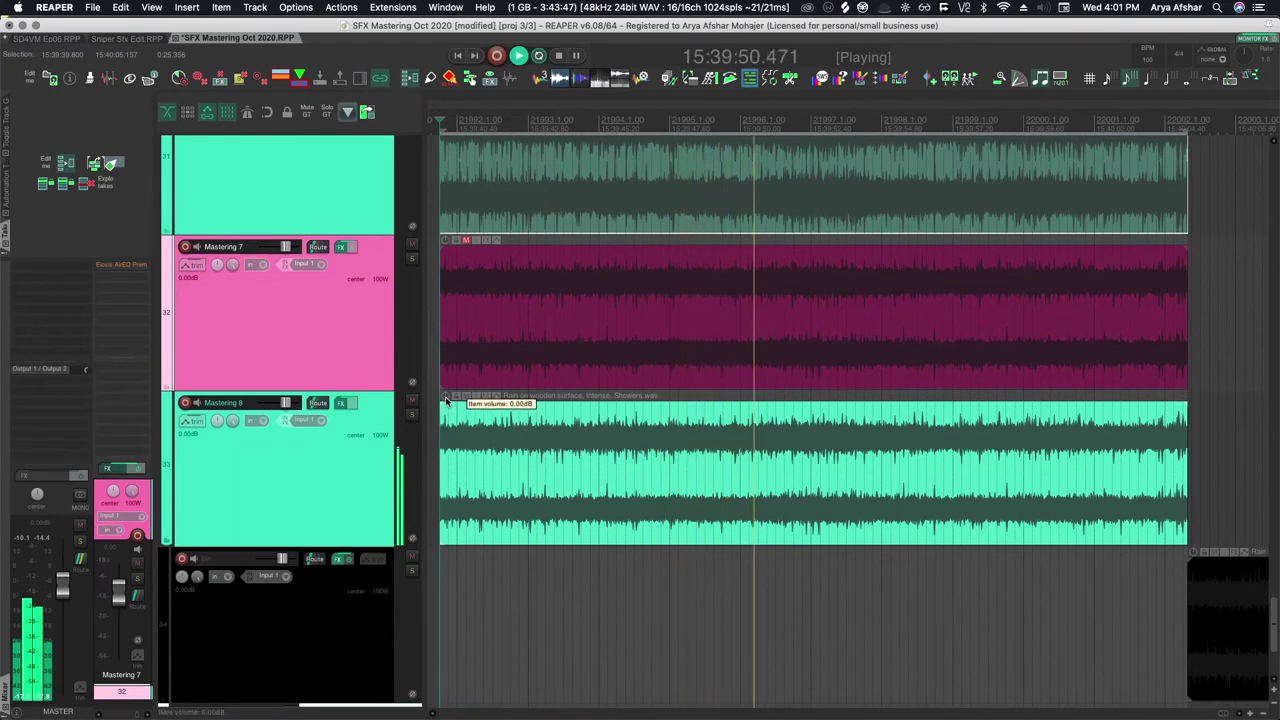
Lower the item volume of the Mastering 8 rain recording to -7.10 dB, listen to the result and stop playback.
drag(450, 404, 448, 448)
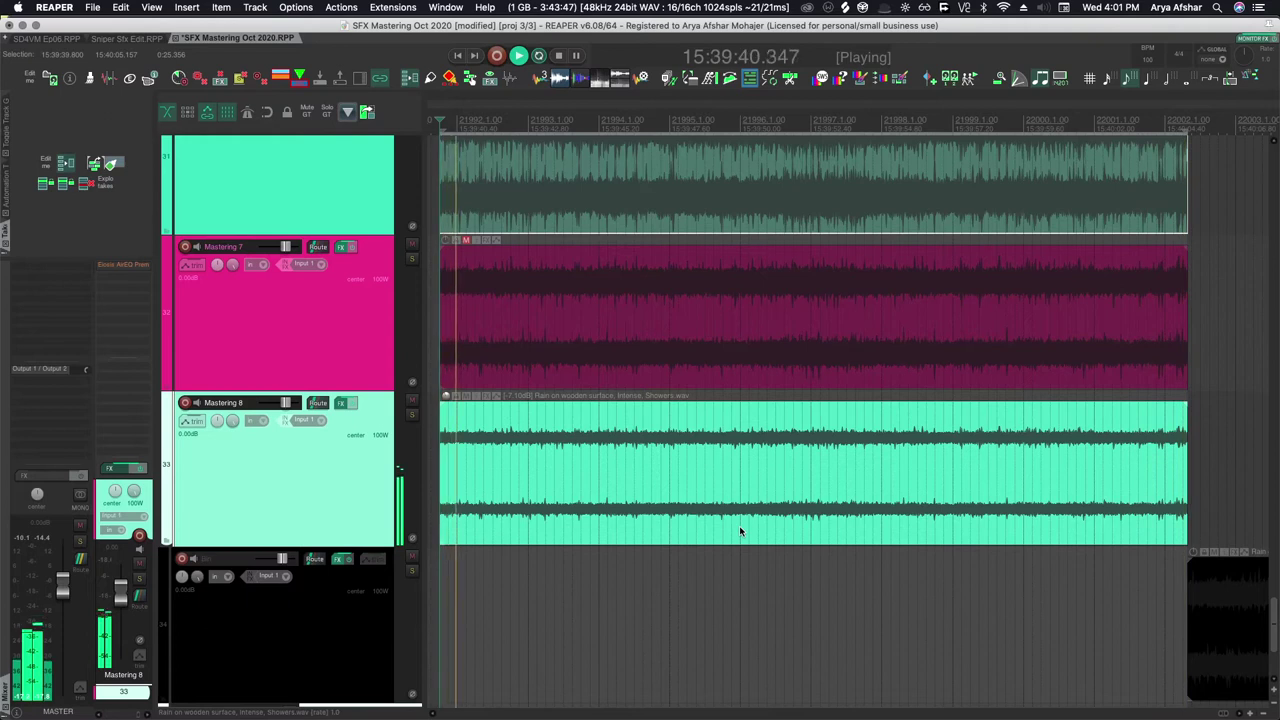
click(728, 526)
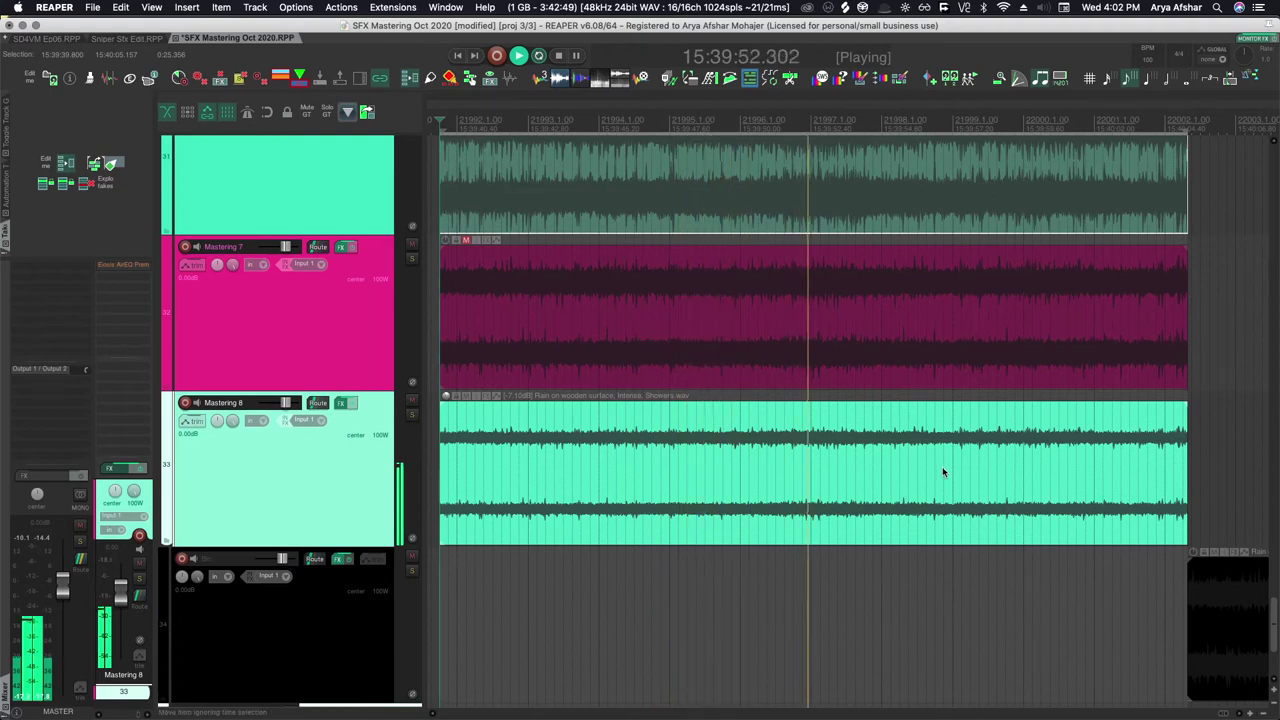
key(space)
scroll(780, 428, up, 3)
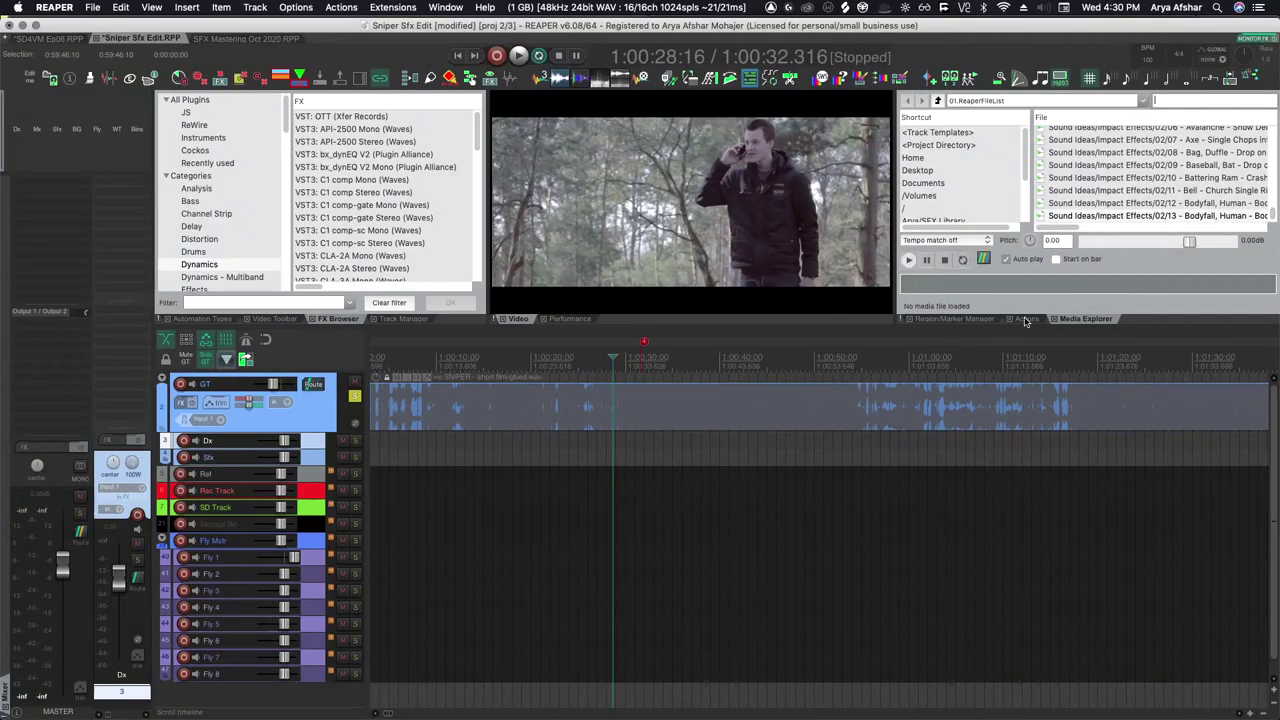
Show the action list and replay the Sniper Sfx Edit scene from around 1:00:30 several times against the video.
click(1025, 319)
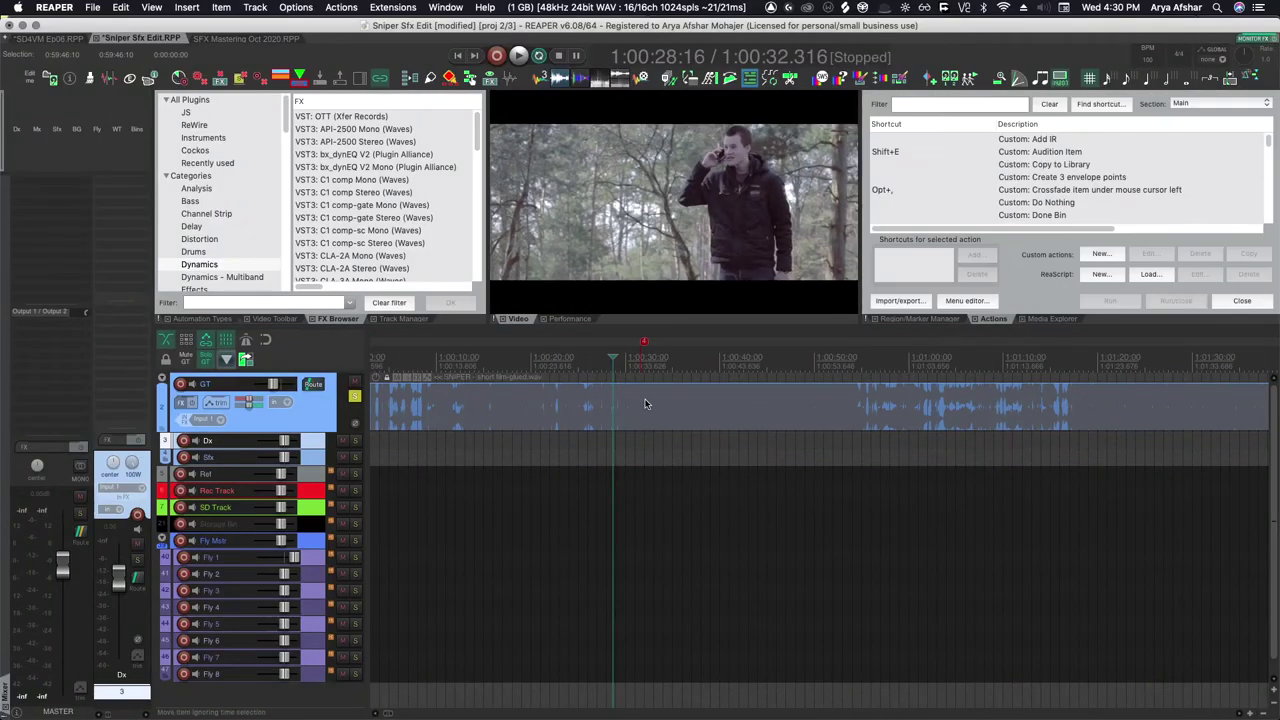
key(space)
key(space)
click(628, 436)
key(space)
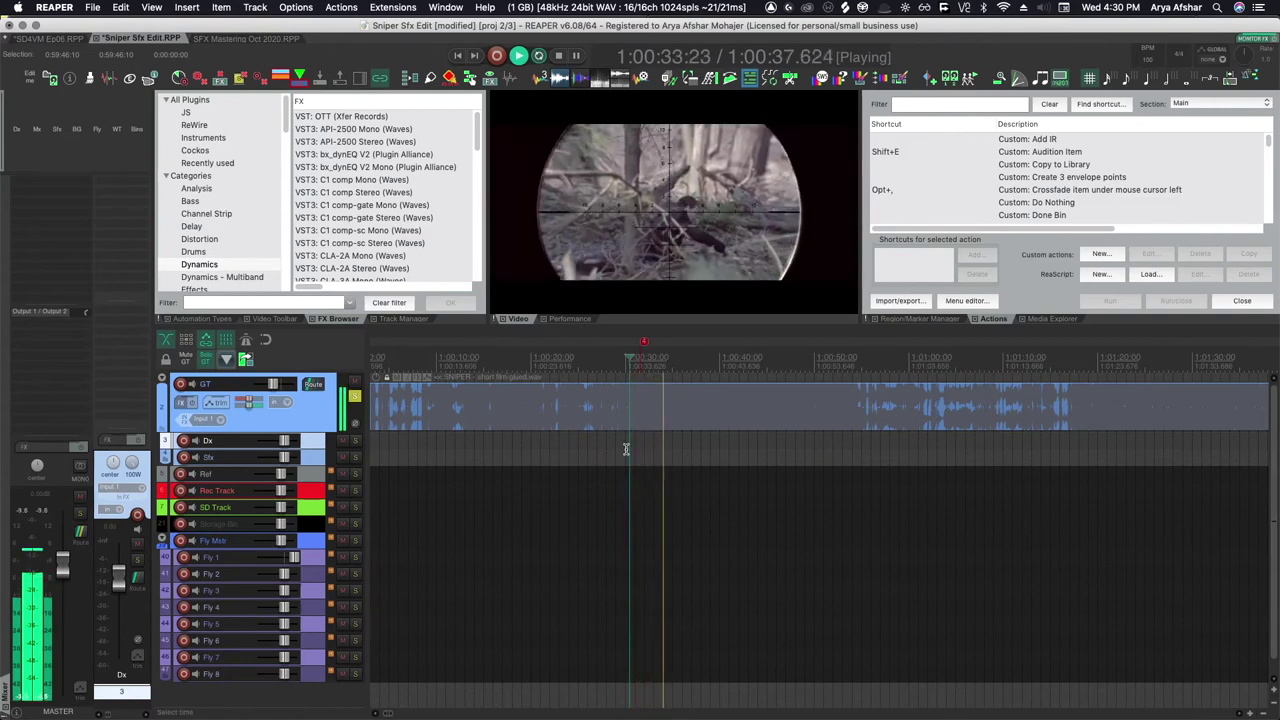
key(space)
key(space)
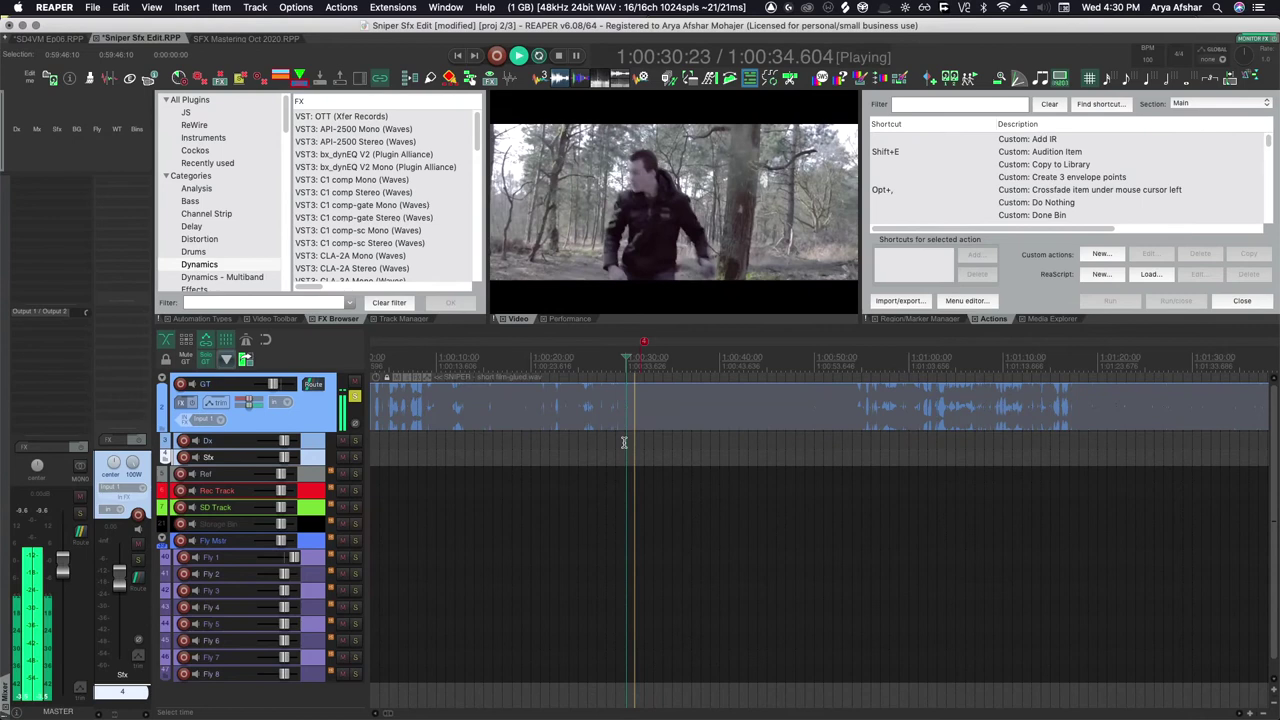
key(space)
key(space)
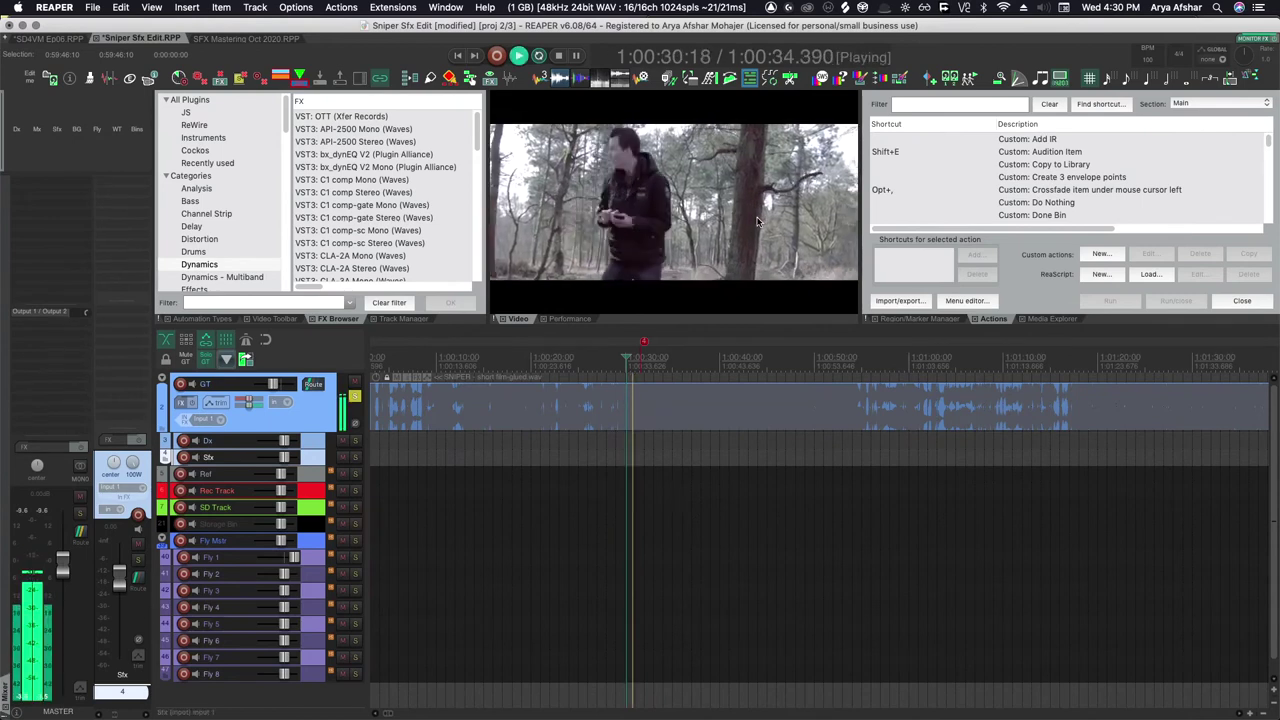
key(space)
click(629, 446)
key(space)
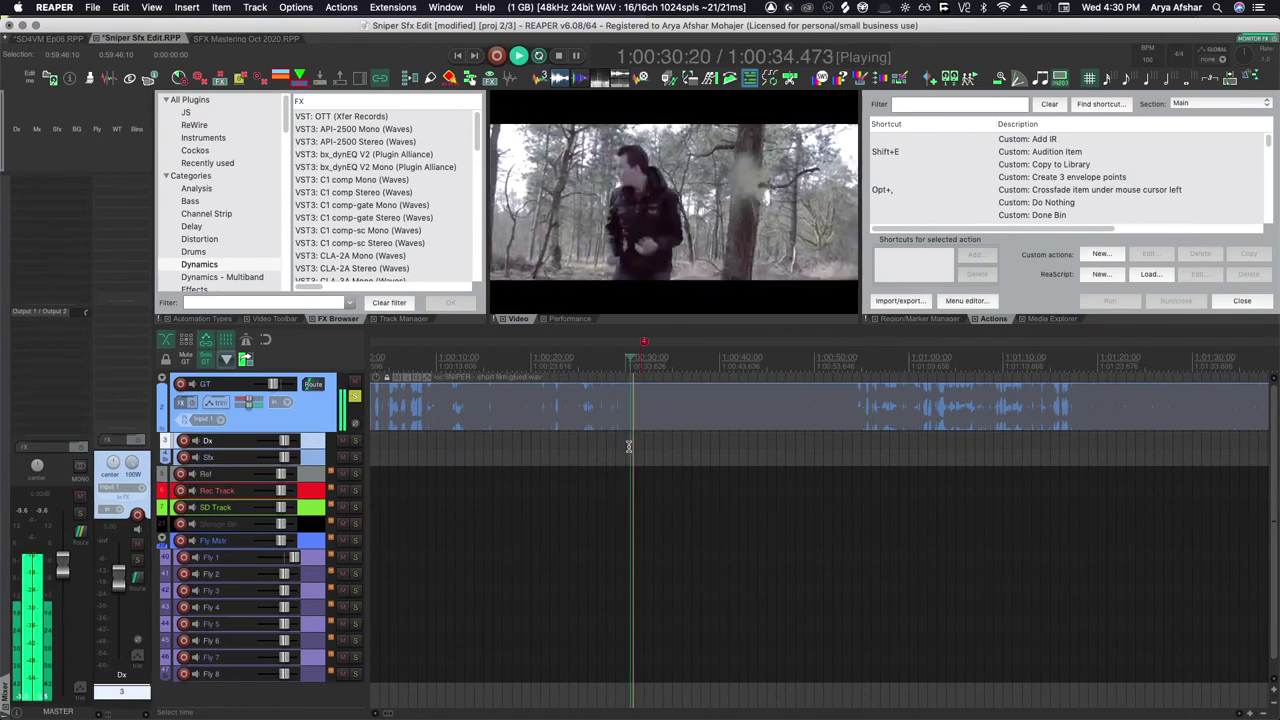
key(space)
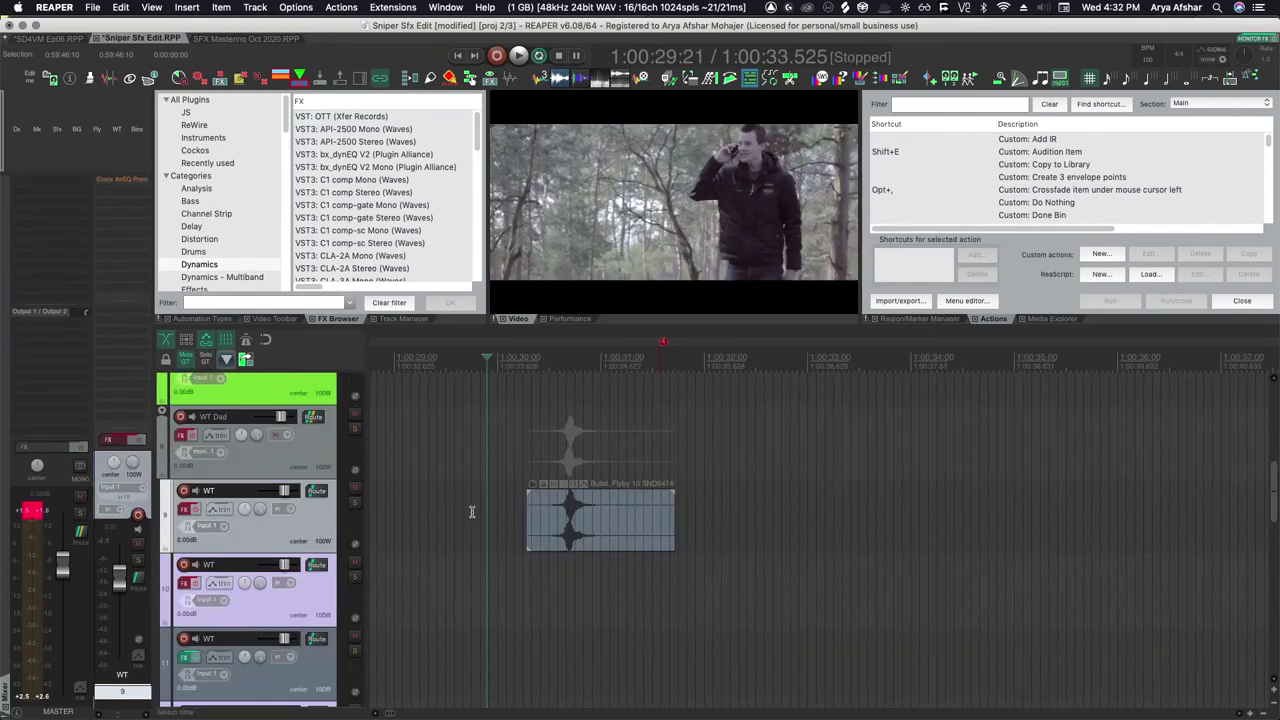
Play the scene with the Bullet, Flyby 10 item on the WT track, select the item and stop.
click(472, 512)
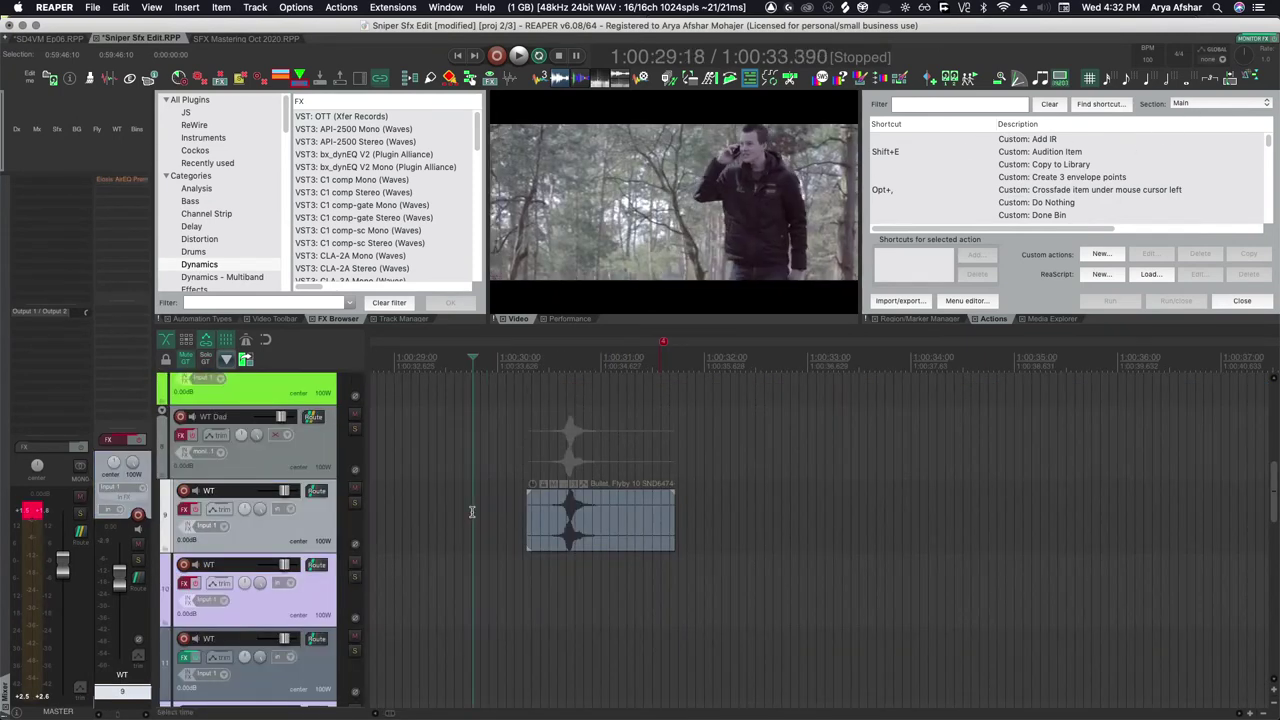
key(space)
click(566, 524)
key(space)
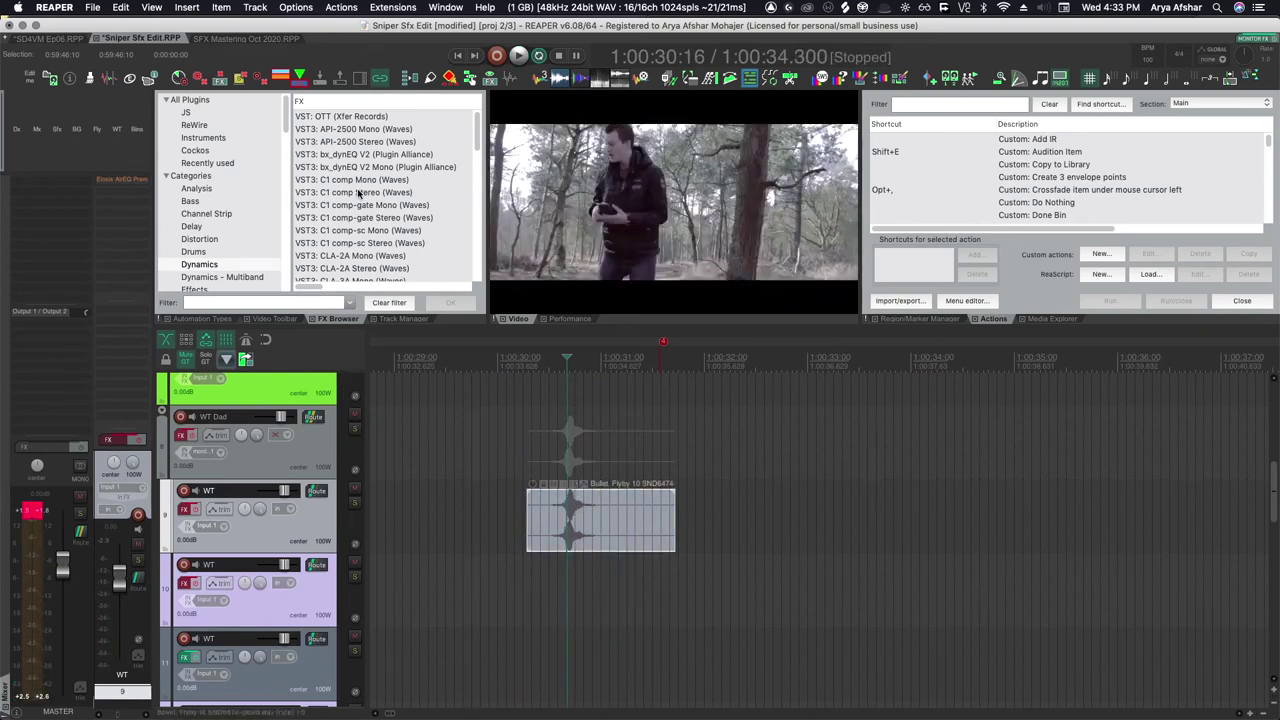
Add C1 comp Stereo to the Bullet, Flyby 10 item and set a 4.04:1 ratio, lowered threshold and raised makeup gain during playback.
drag(362, 194, 624, 530)
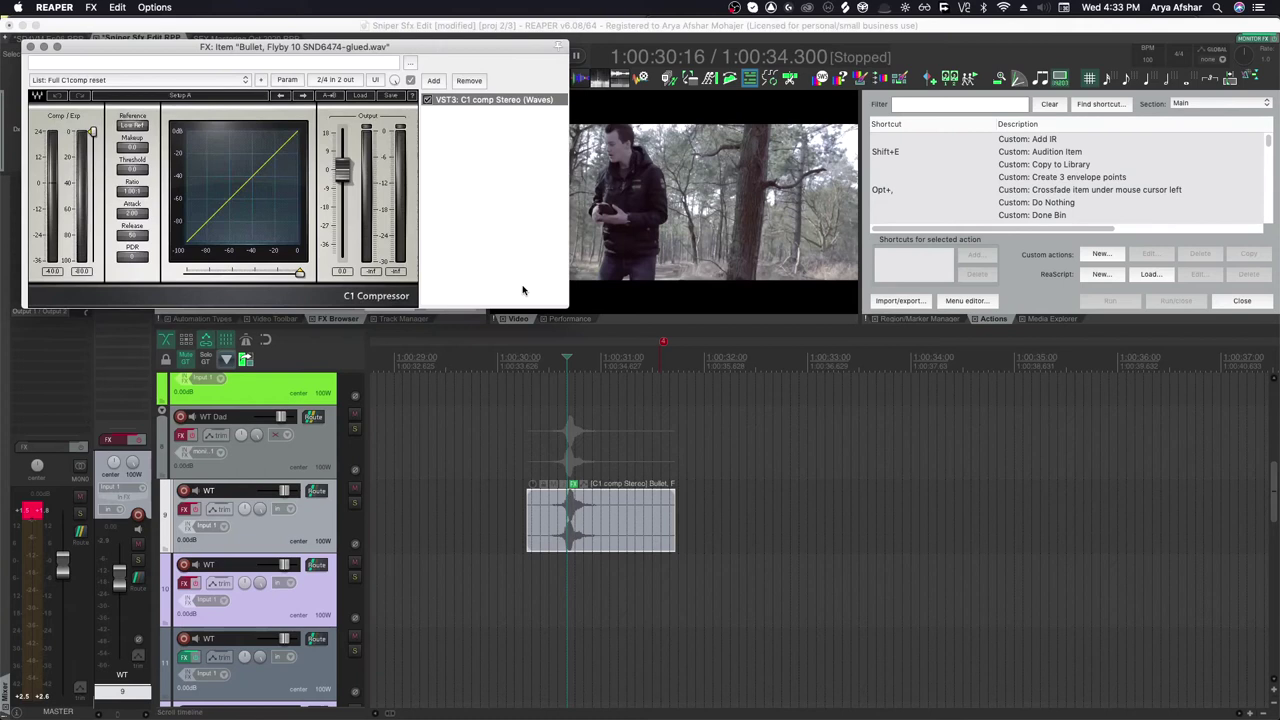
click(576, 490)
key(space)
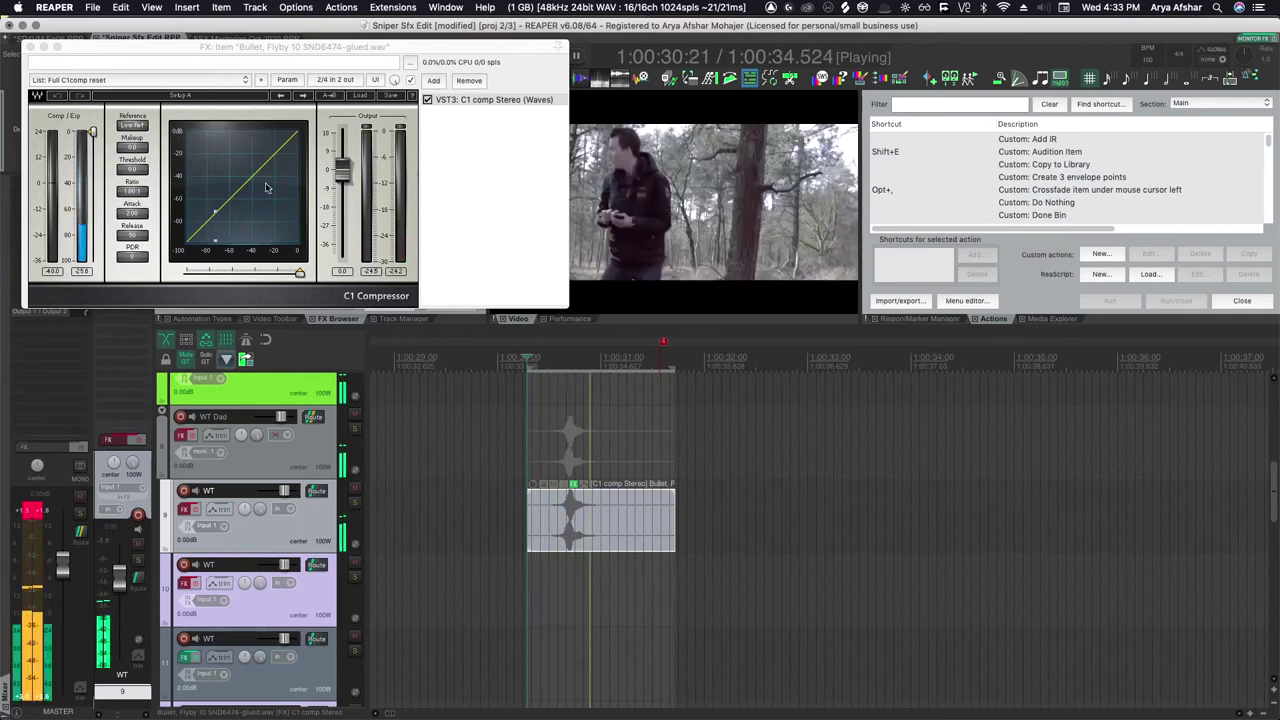
drag(93, 134, 93, 181)
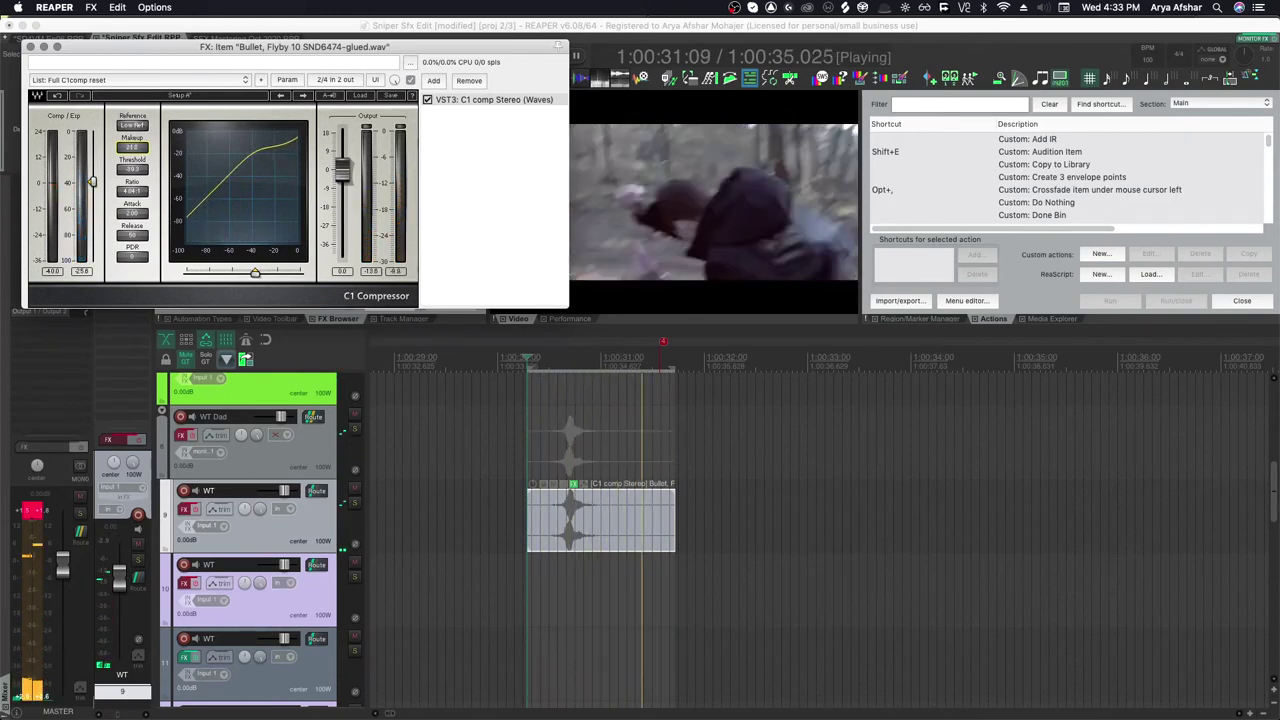
key(space)
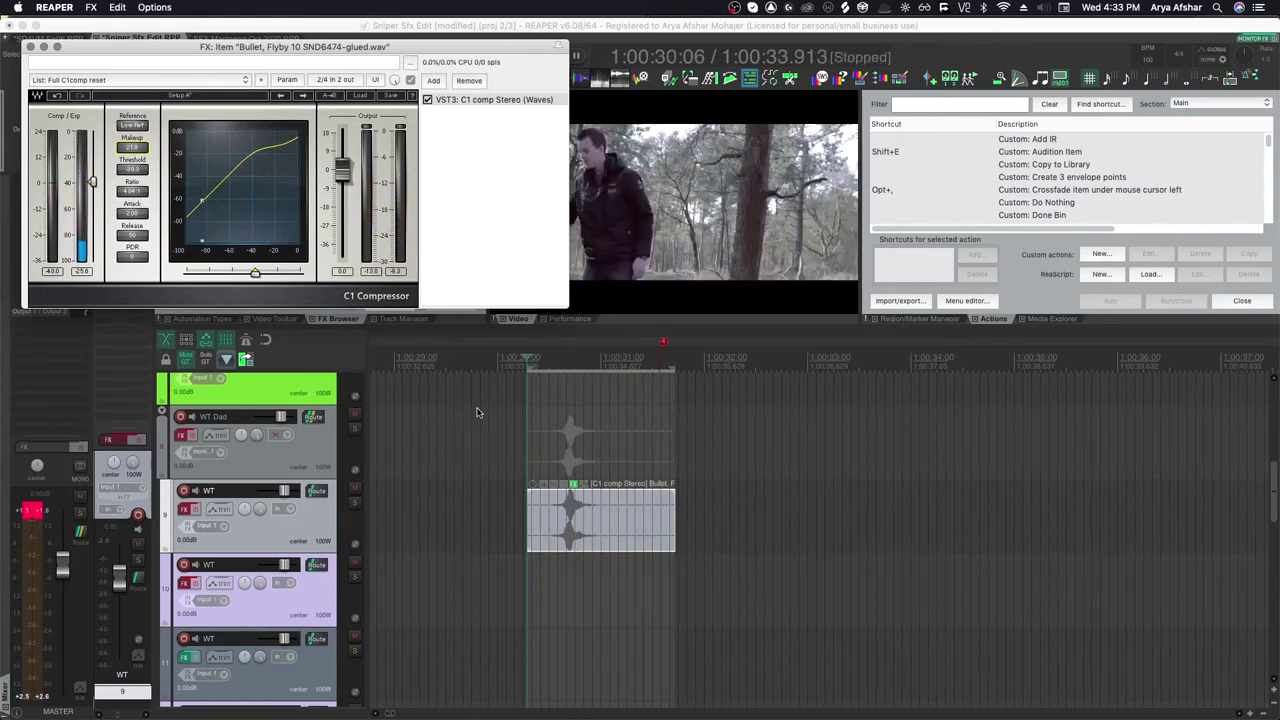
Clear the master peak readout, play the compressed bullet flyby again and move the effects window clear of the video.
key(space)
click(22, 508)
key(space)
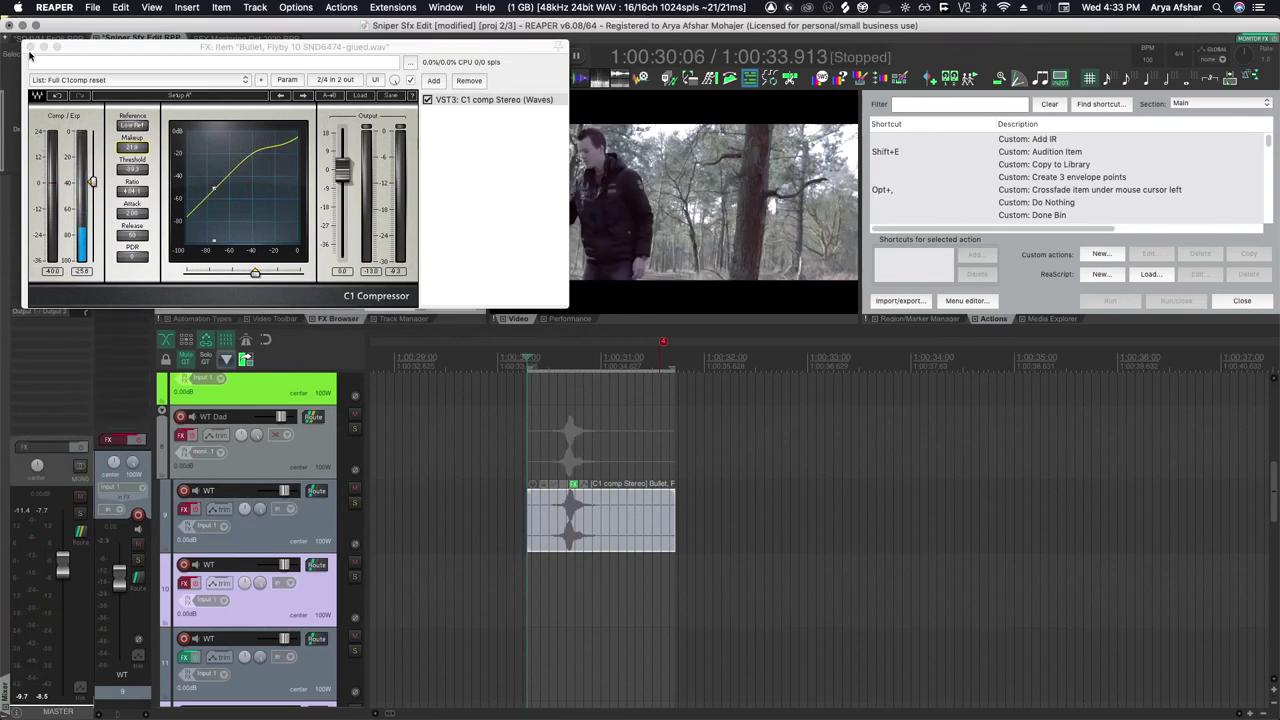
drag(194, 43, 962, 403)
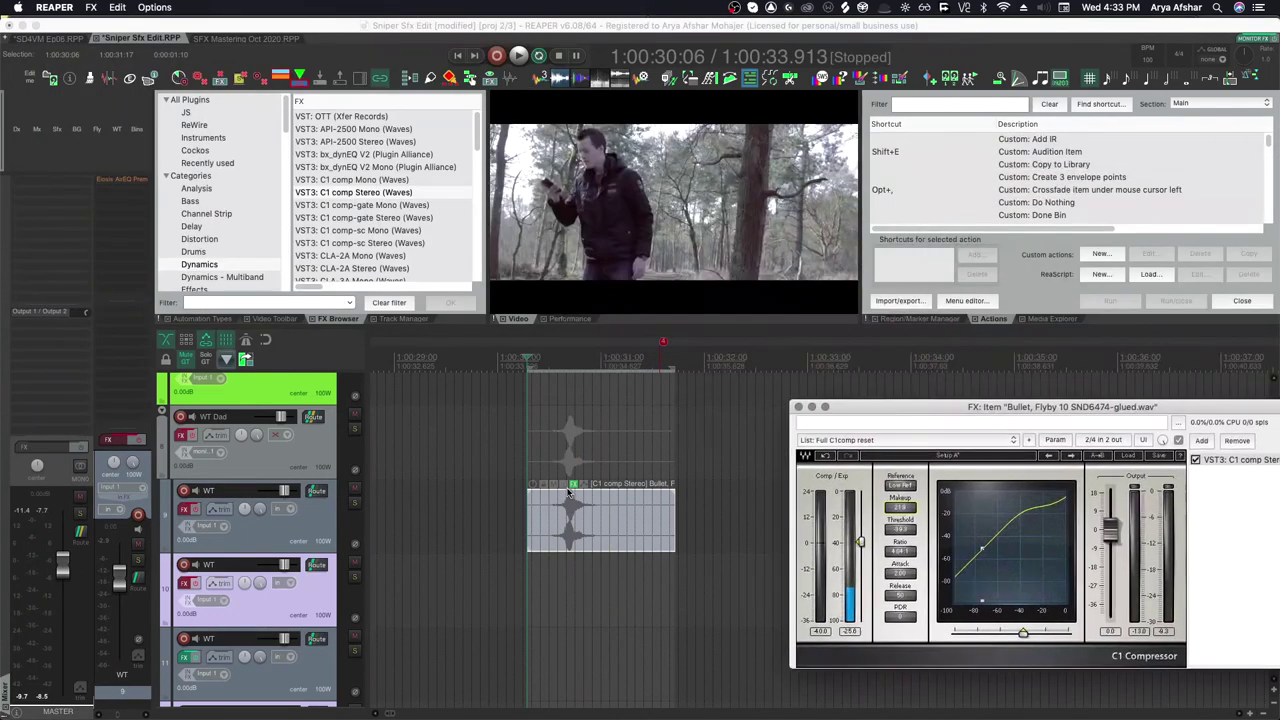
Bypass C1 comp Stereo on the bullet flyby, close its effects window and play the scene uncompressed.
click(447, 508)
click(1195, 459)
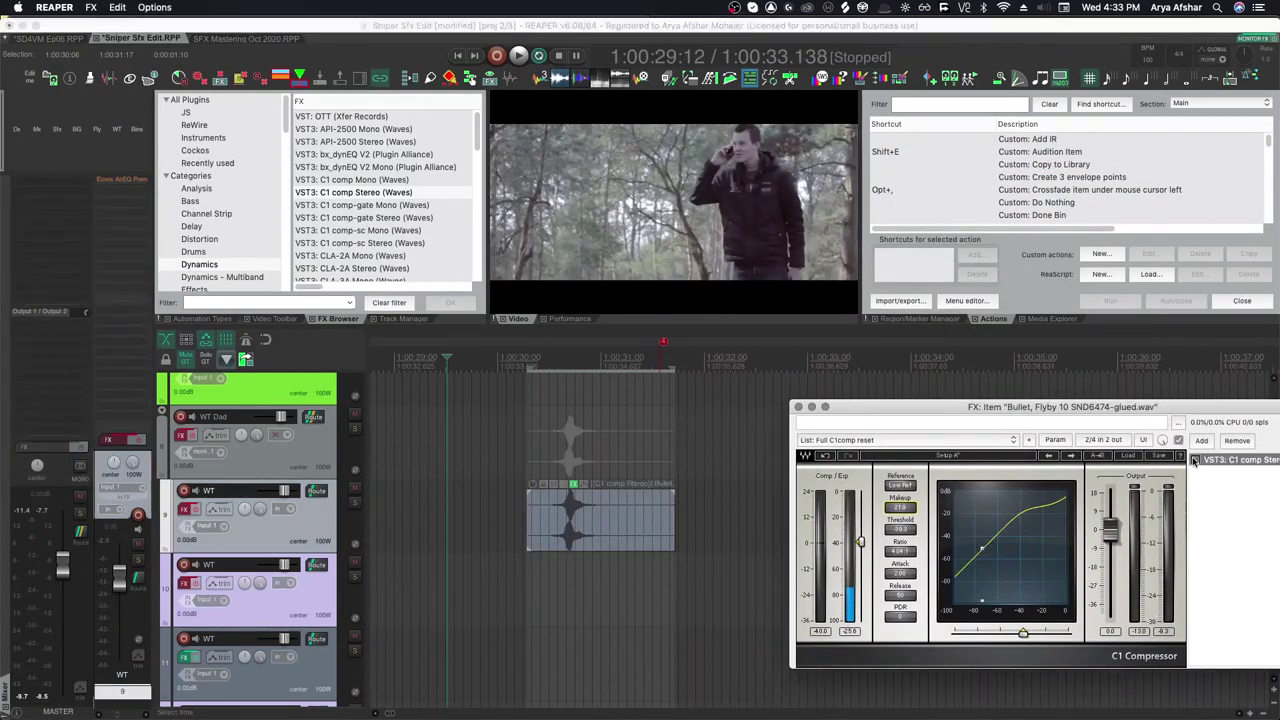
key(Escape)
key(Escape)
click(388, 504)
key(space)
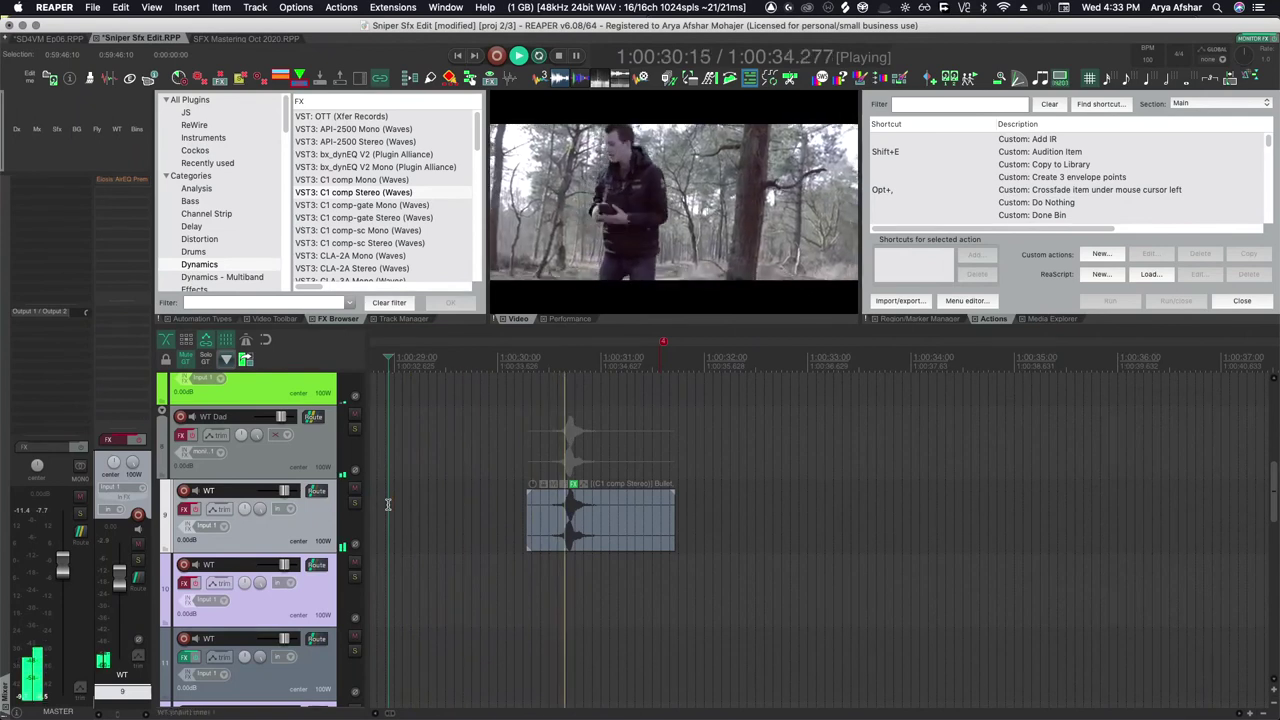
key(space)
Re-enable C1 comp Stereo on the bullet flyby, close its effects window and replay the compressed version against the video.
click(573, 484)
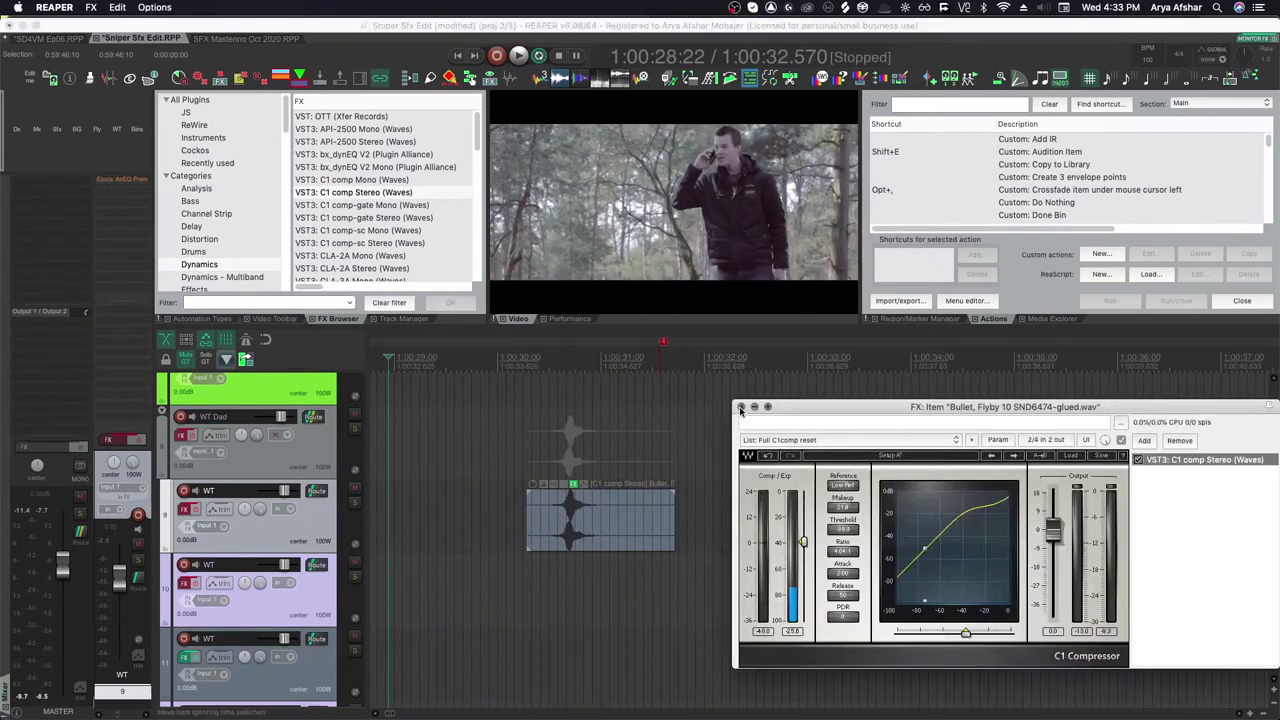
click(740, 407)
key(space)
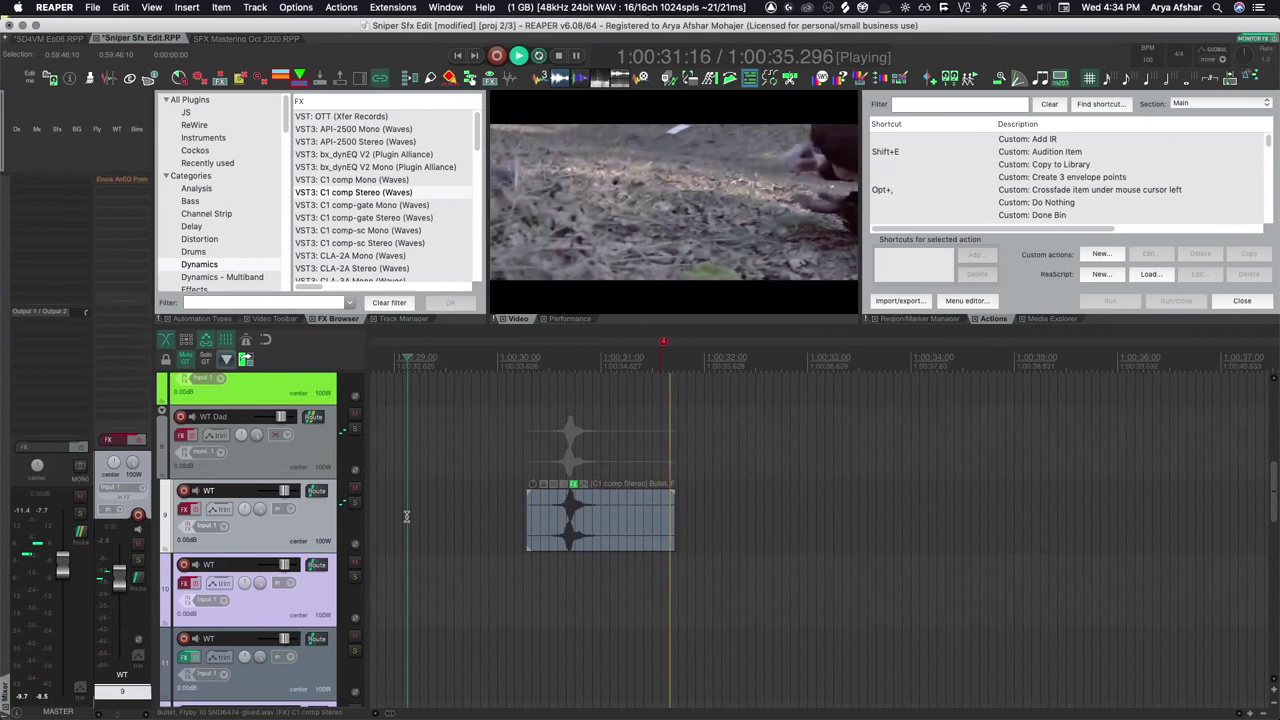
key(space)
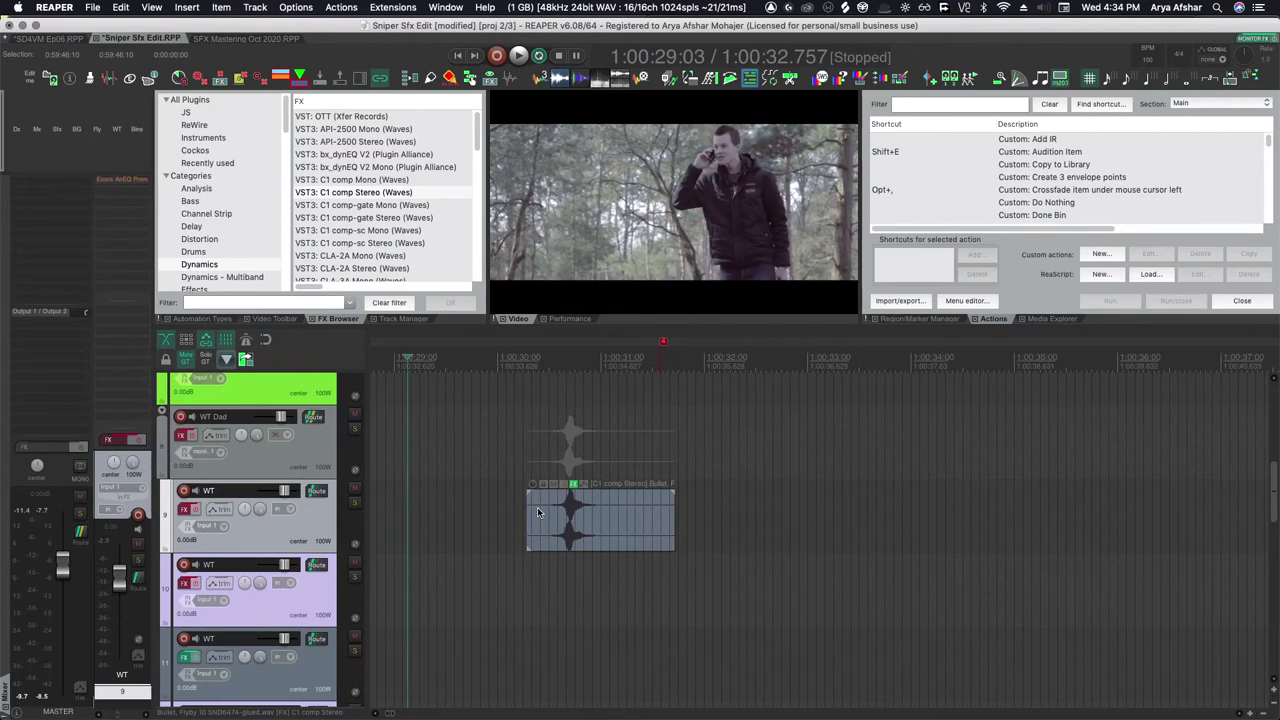
key(space)
key(space)
click(491, 514)
key(space)
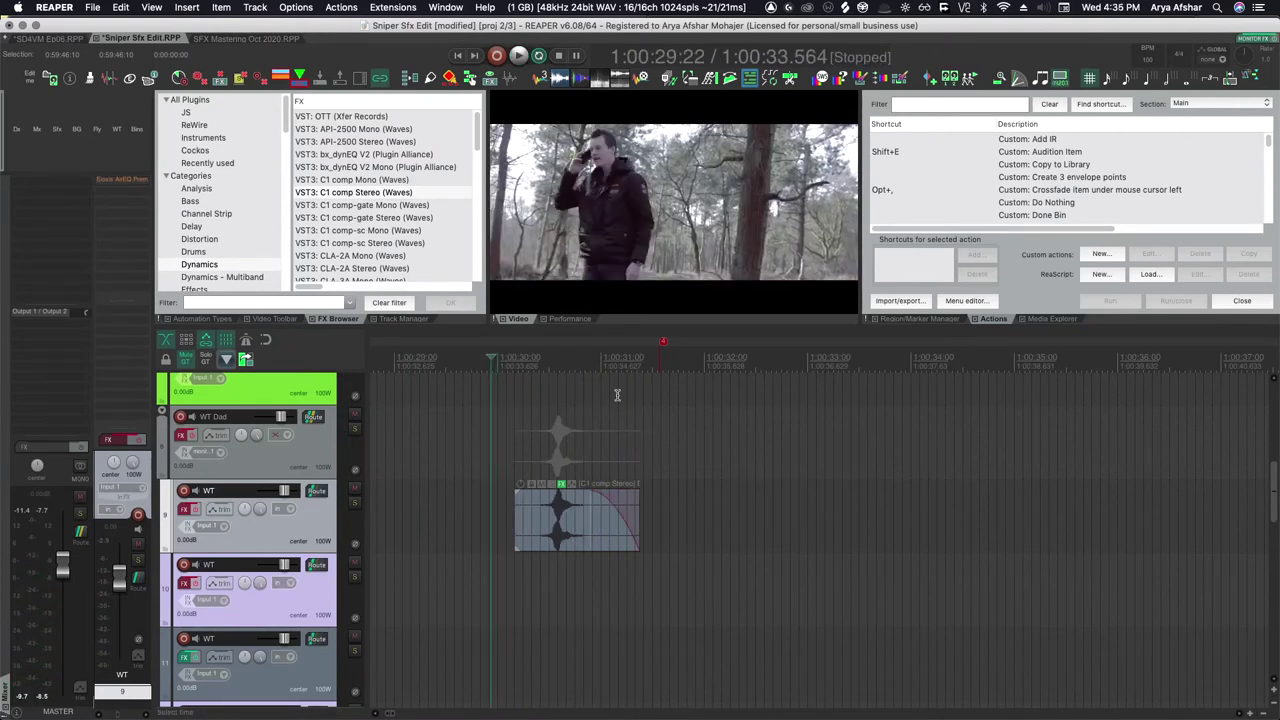
Examine the C1 compressor settings on the faded bullet flyby and inspect the glued item's waveform on the soloed WT track.
click(561, 484)
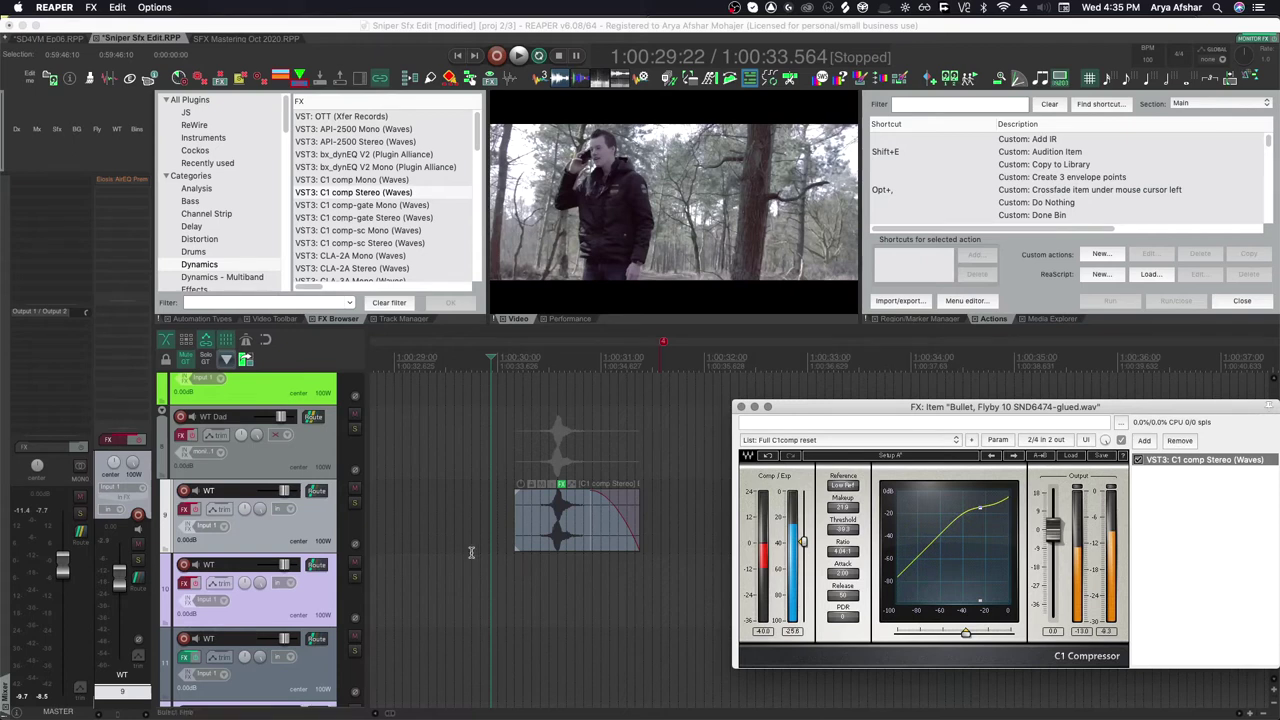
click(609, 520)
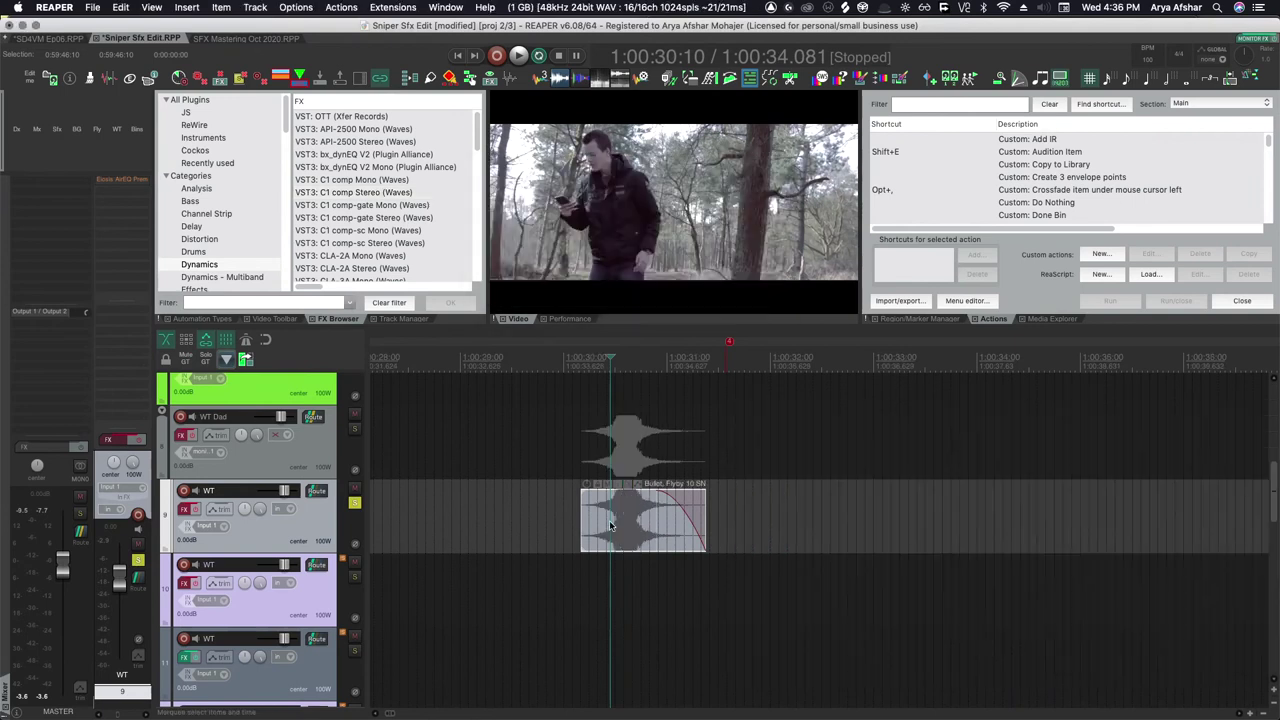
scroll(610, 518, up, 4)
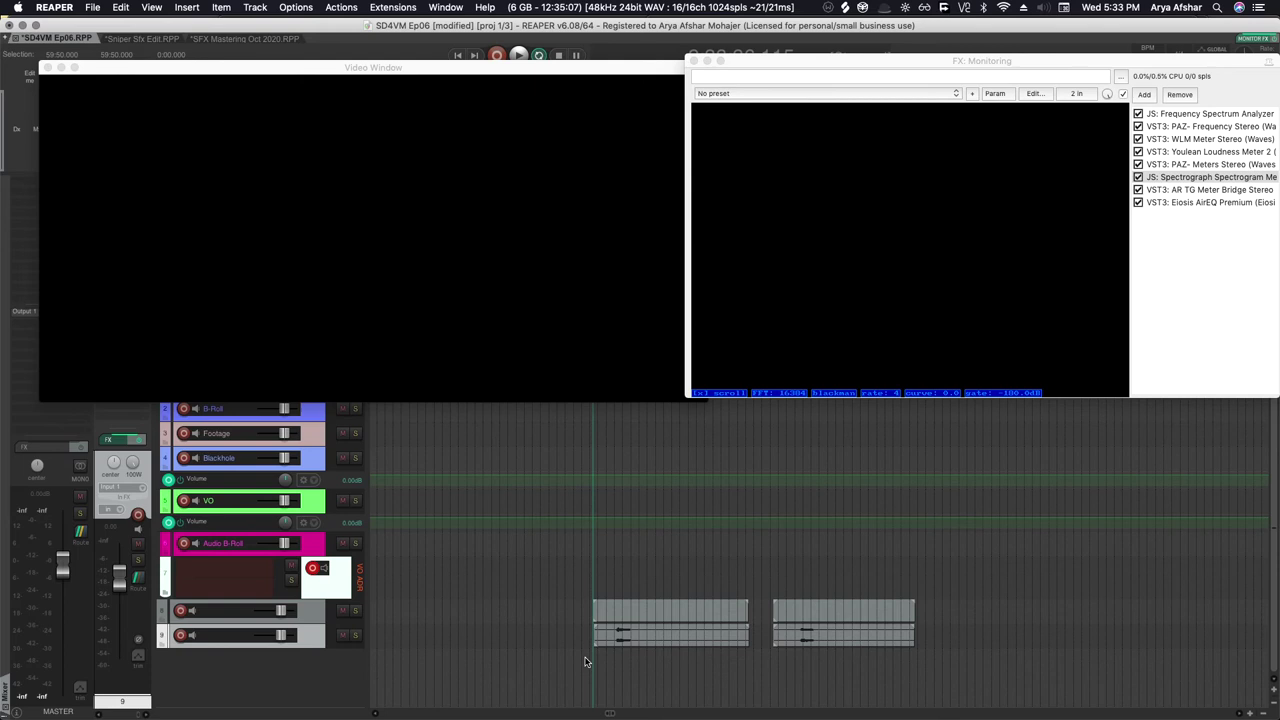
Play the two clips in SD4VM Ep06 with the monitoring effects closed, and play them again with the spectrogram meter open.
key(Escape)
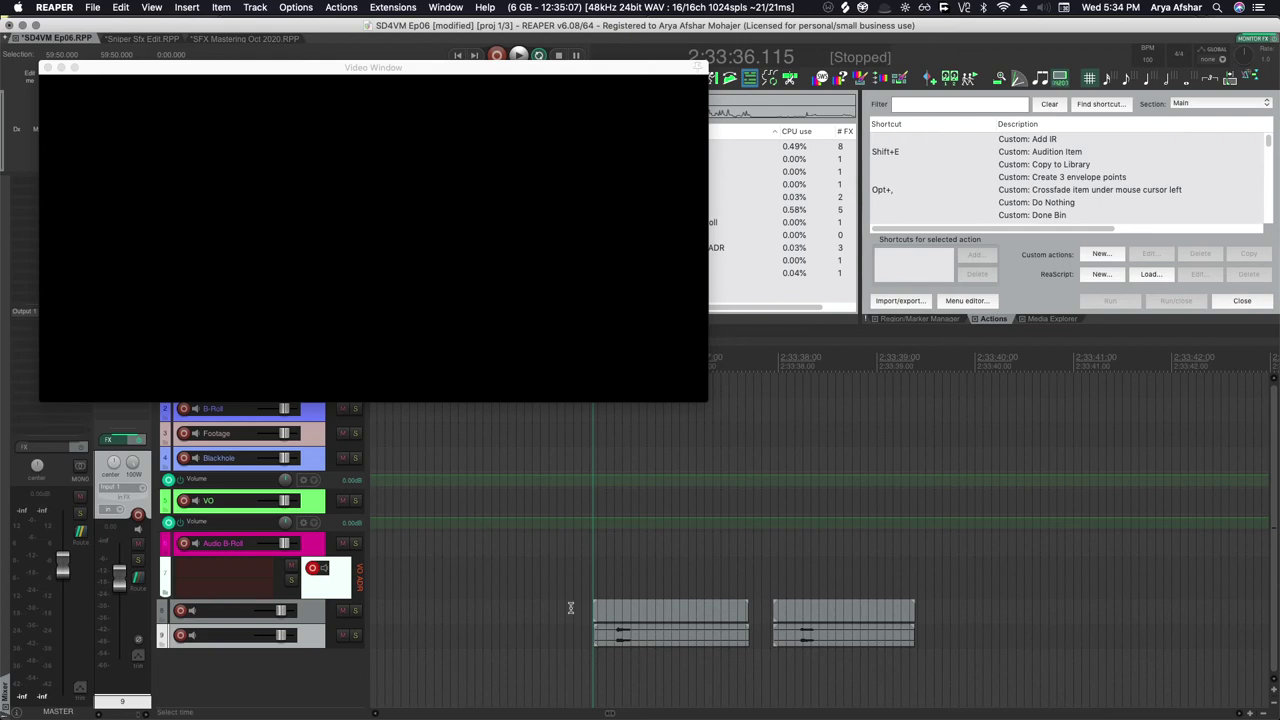
click(570, 612)
key(space)
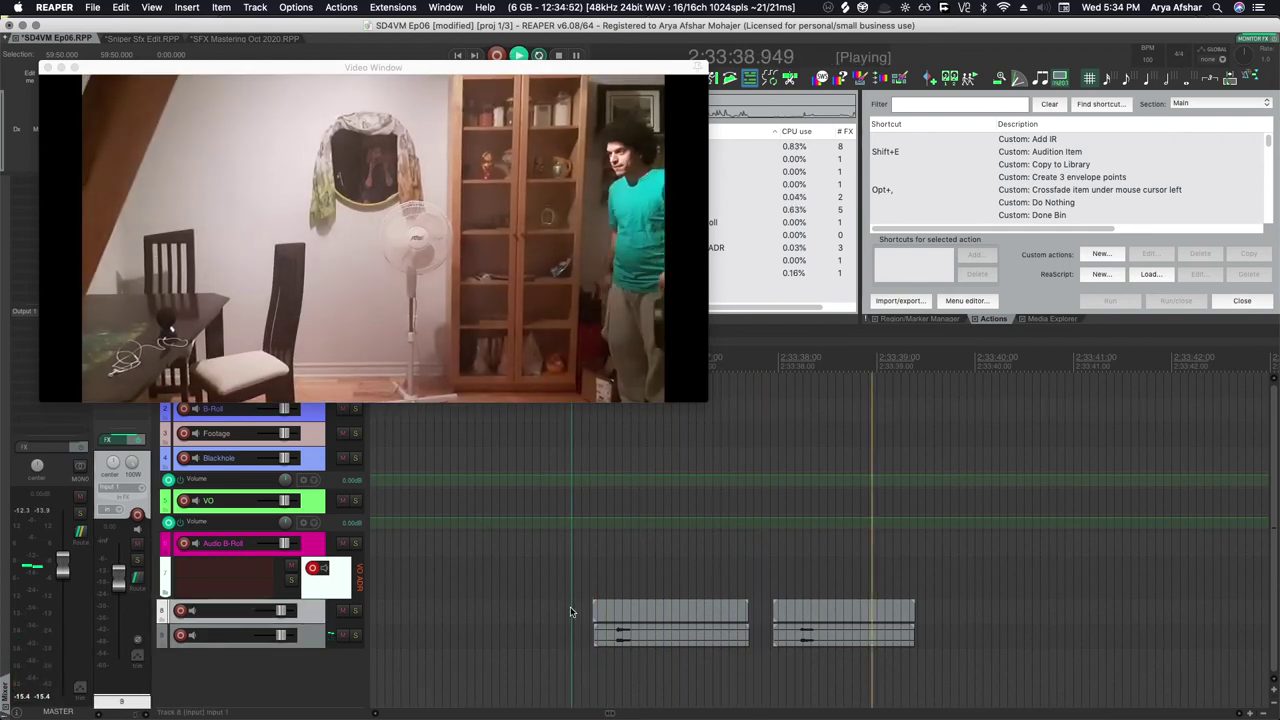
key(space)
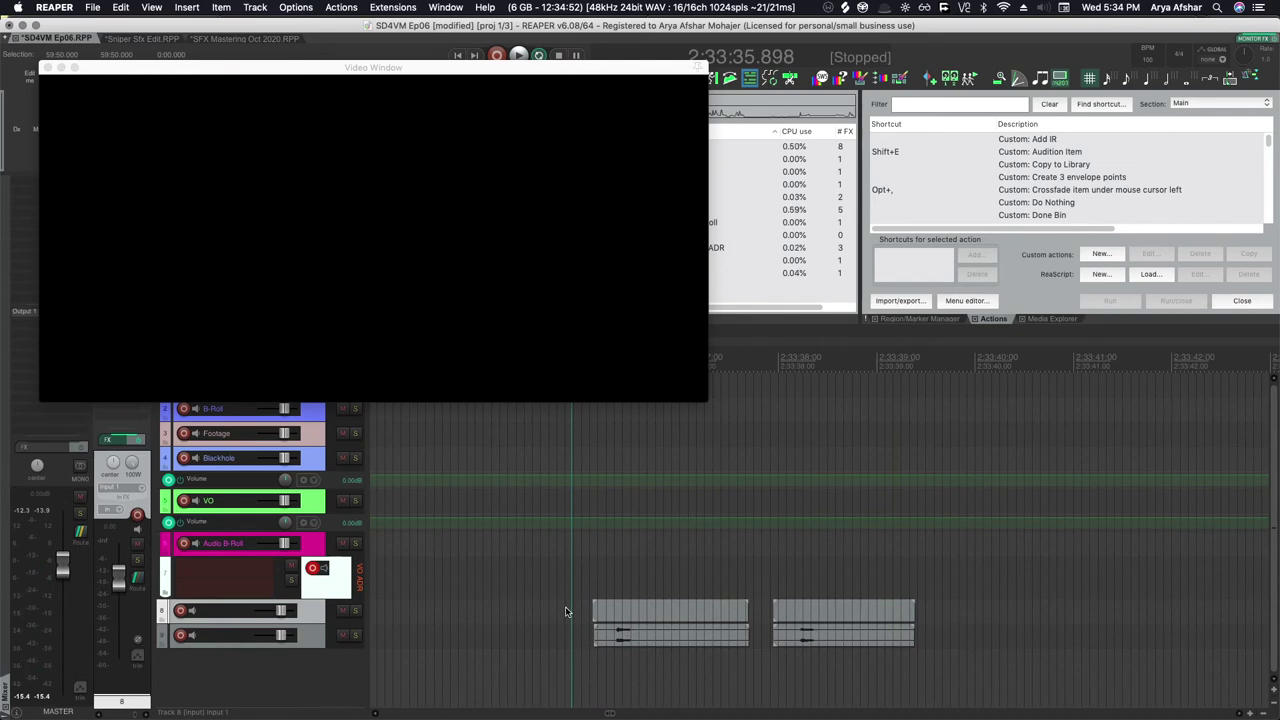
key(shift+m)
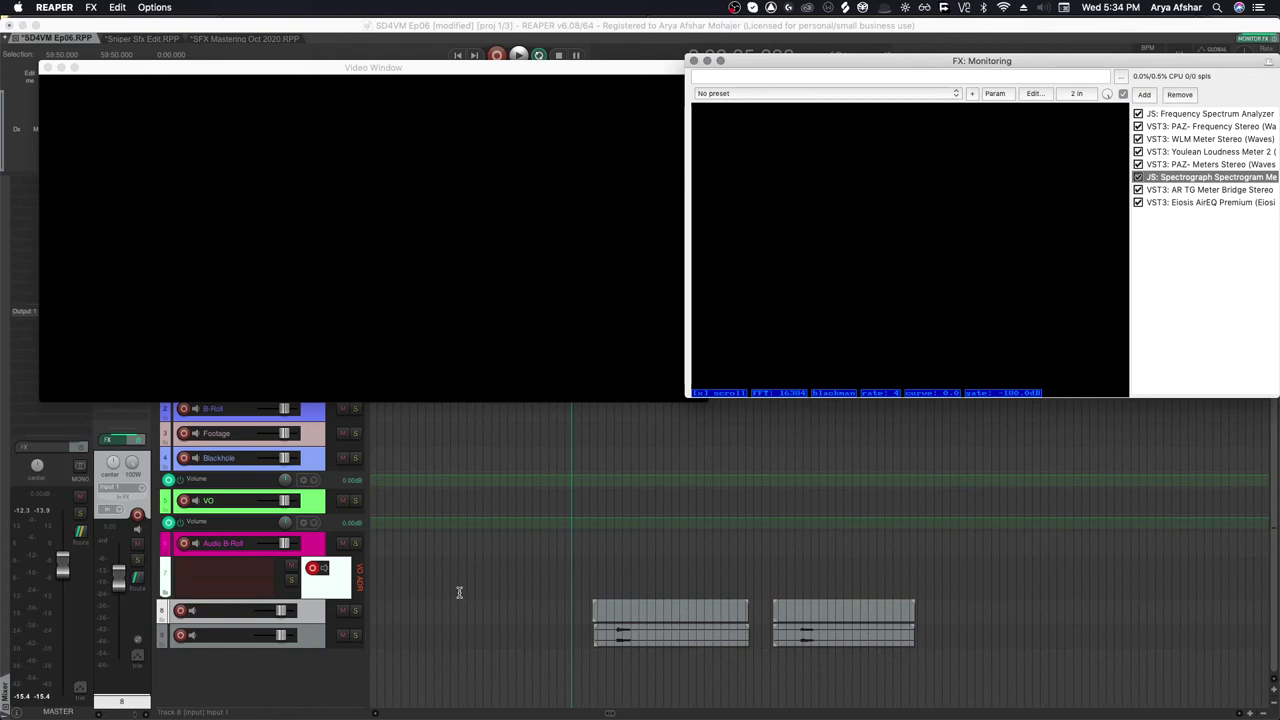
key(space)
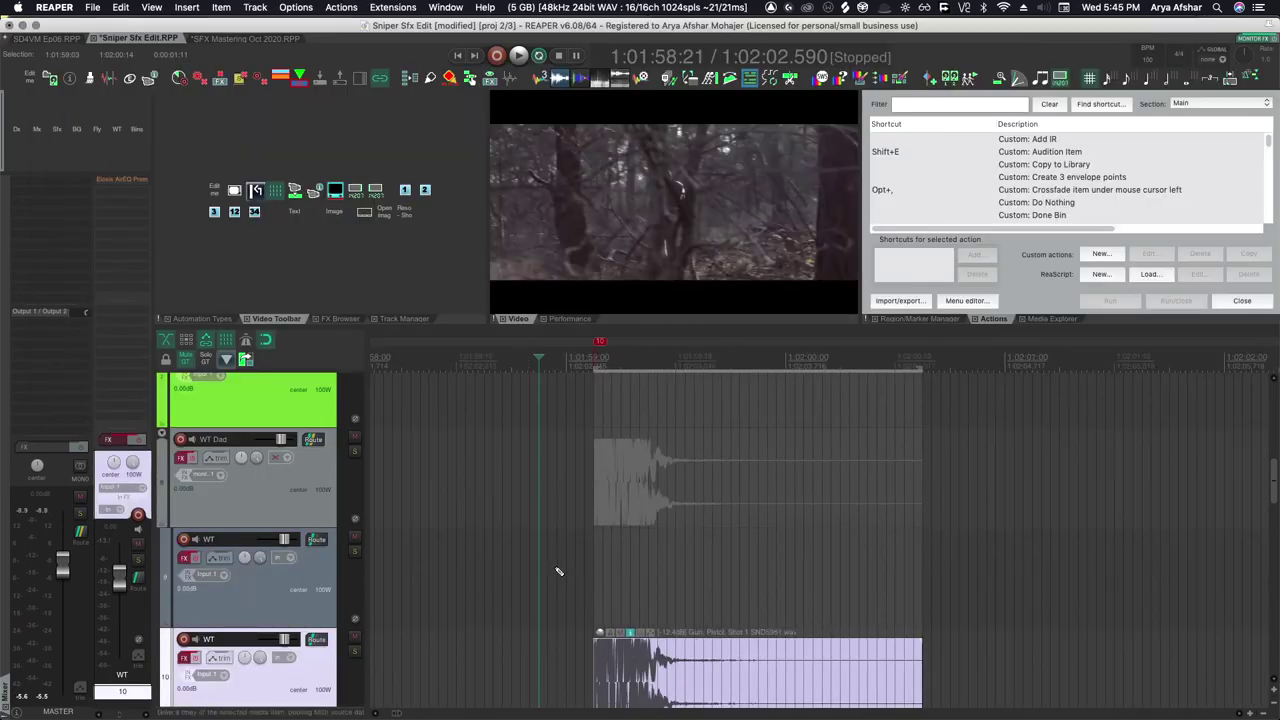
Play the sniper scene from two points ahead of the pistol shot item to hear the shot against the video.
scroll(557, 566, up, 2)
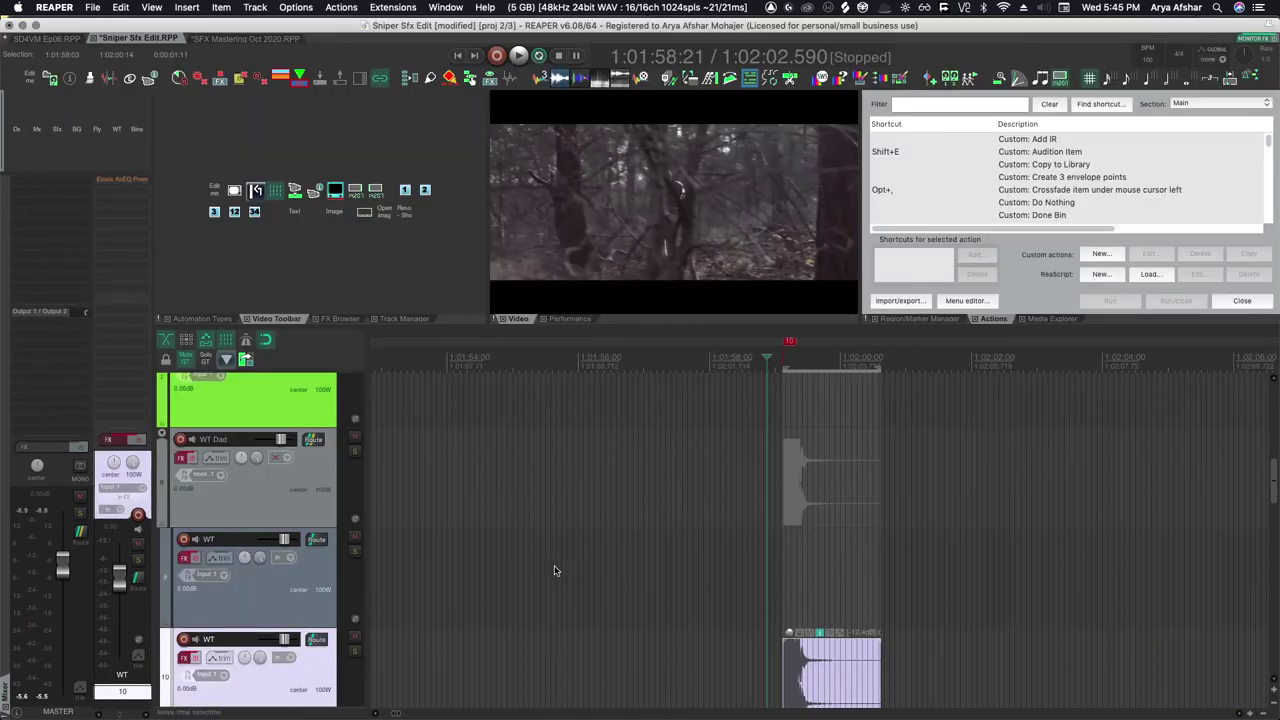
click(575, 567)
key(space)
key(space)
key(space)
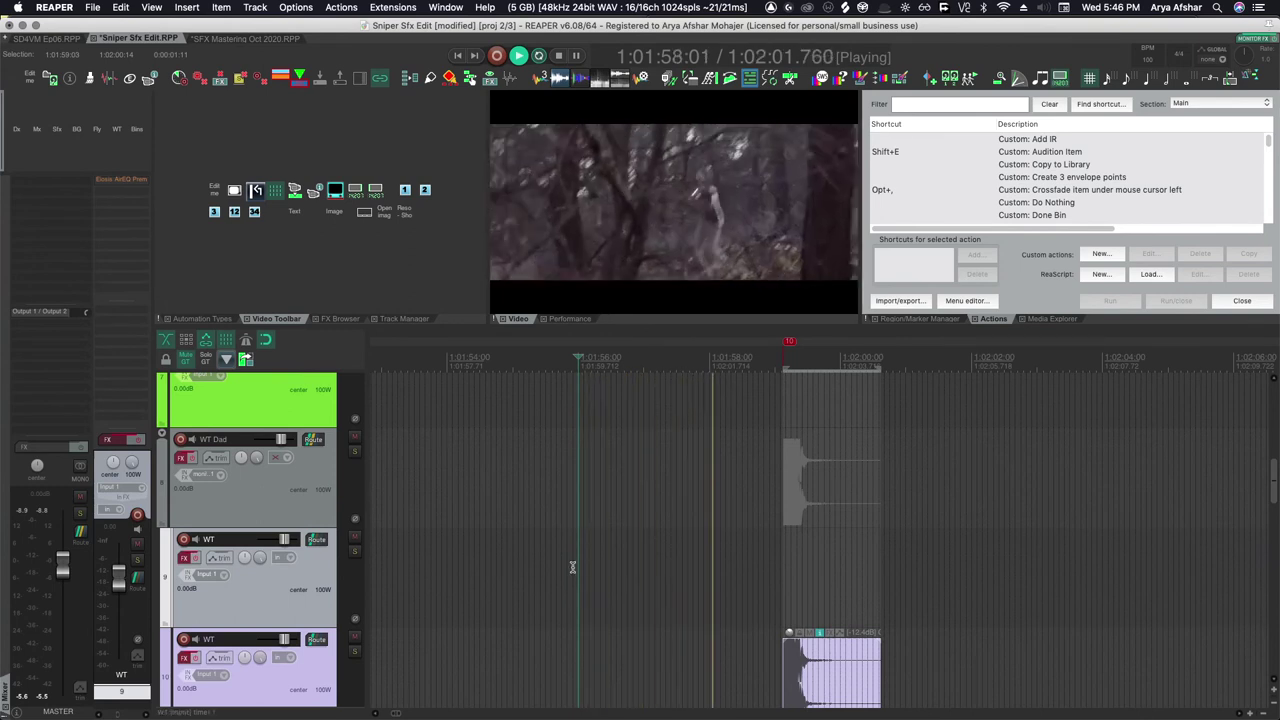
key(space)
click(736, 567)
key(space)
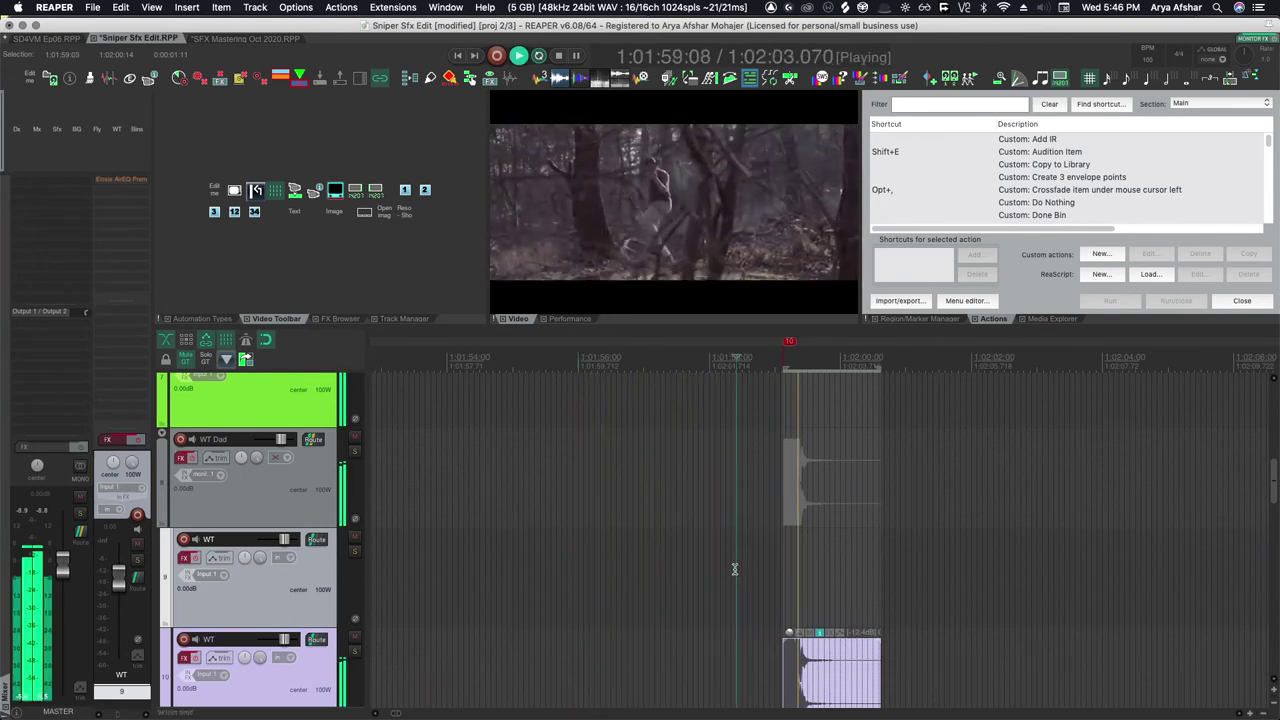
key(space)
key(space)
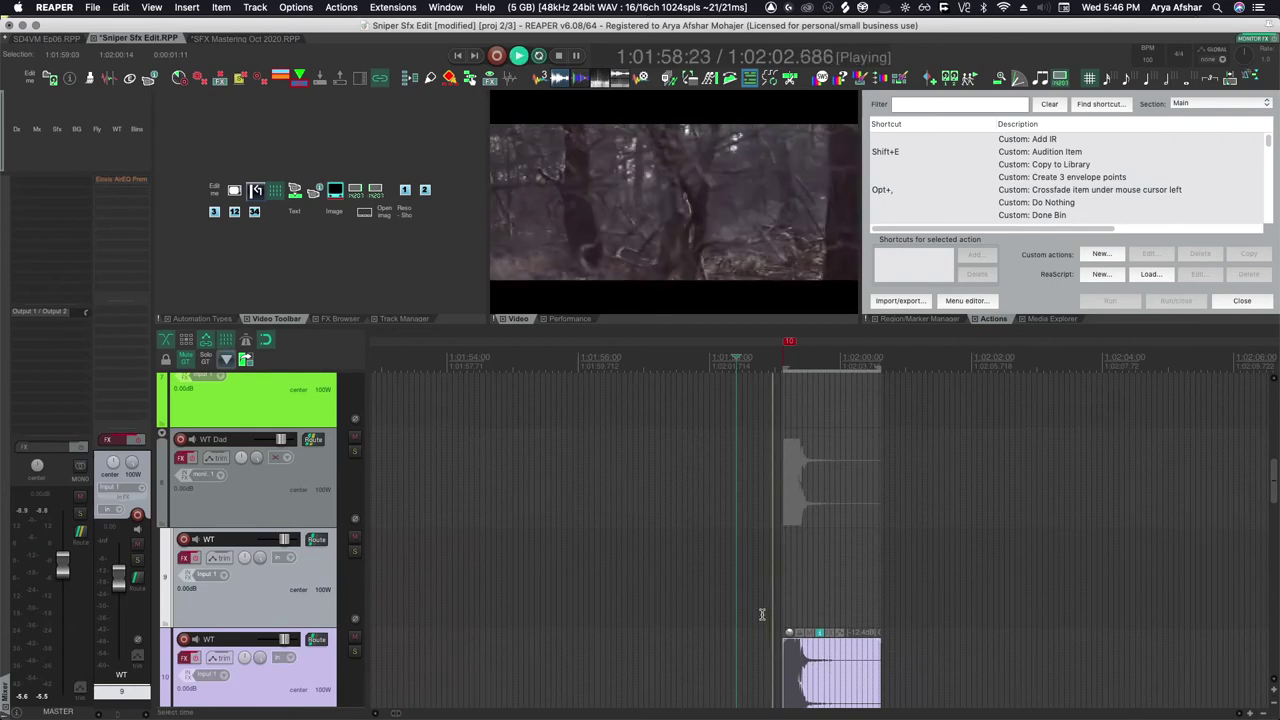
key(space)
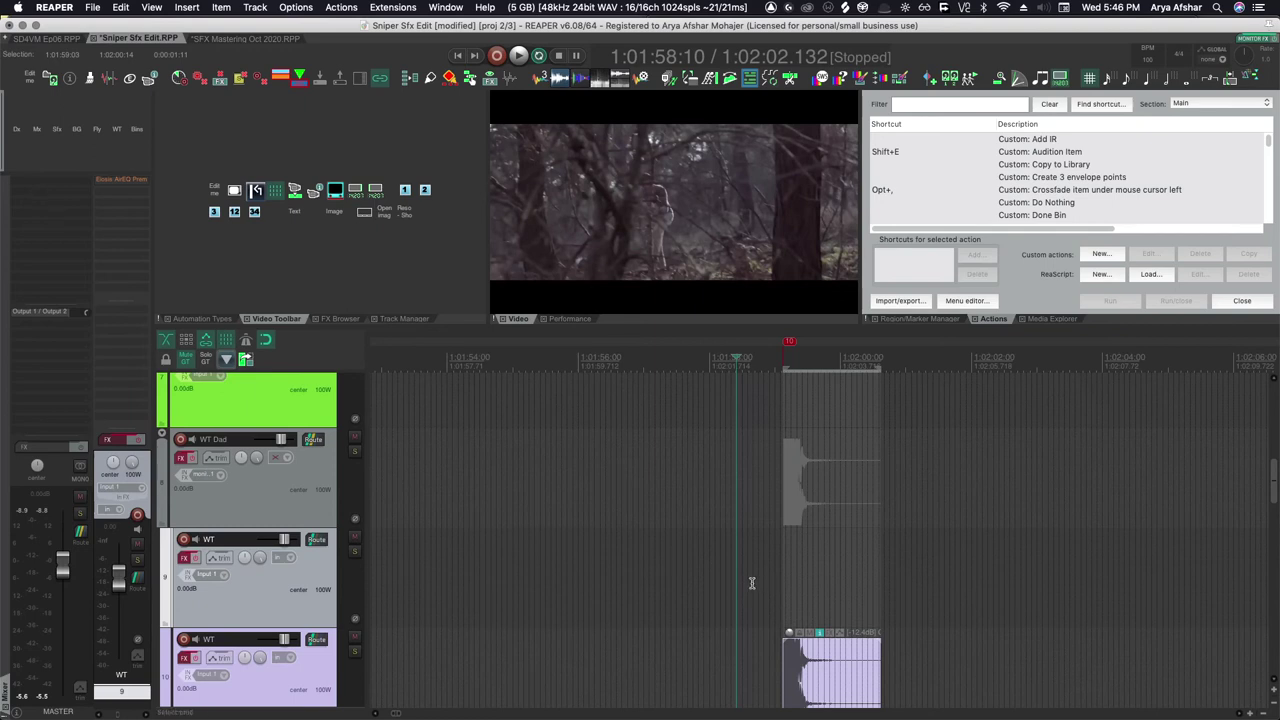
Save the project and play the pistol shot on the lower WT track from just before the item.
scroll(750, 583, up, 5)
click(608, 652)
key(super+s)
key(space)
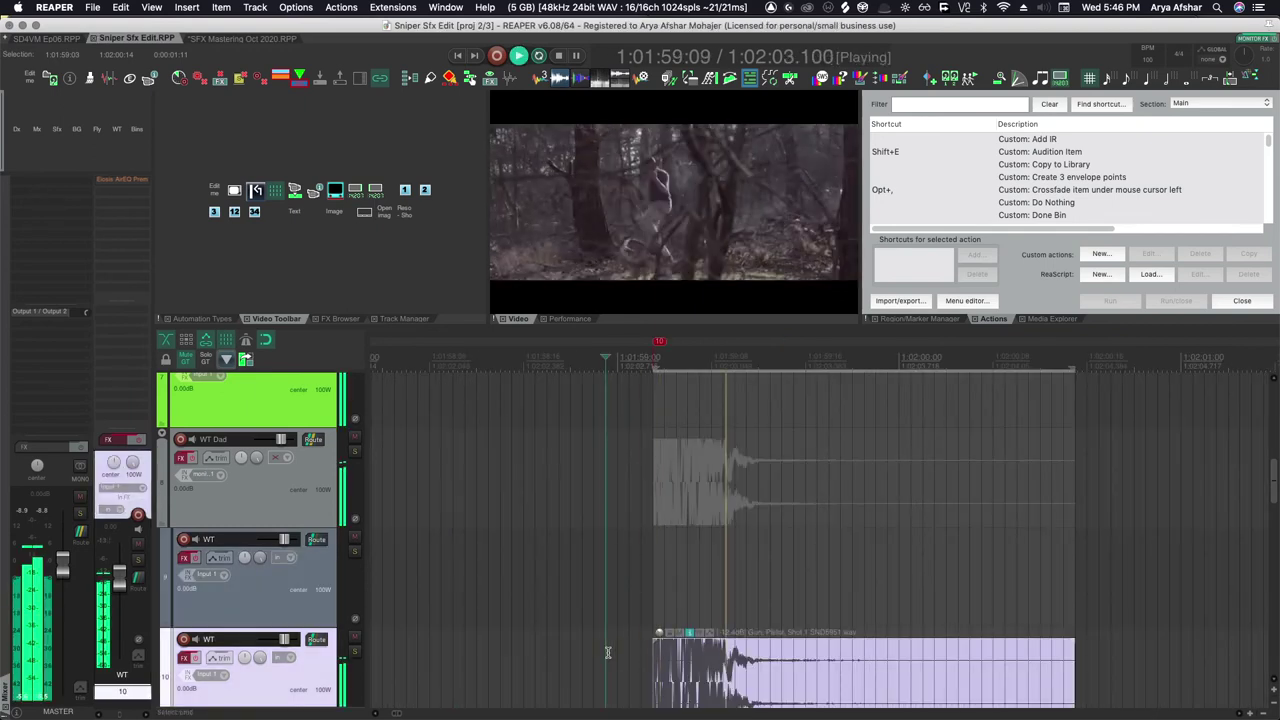
key(space)
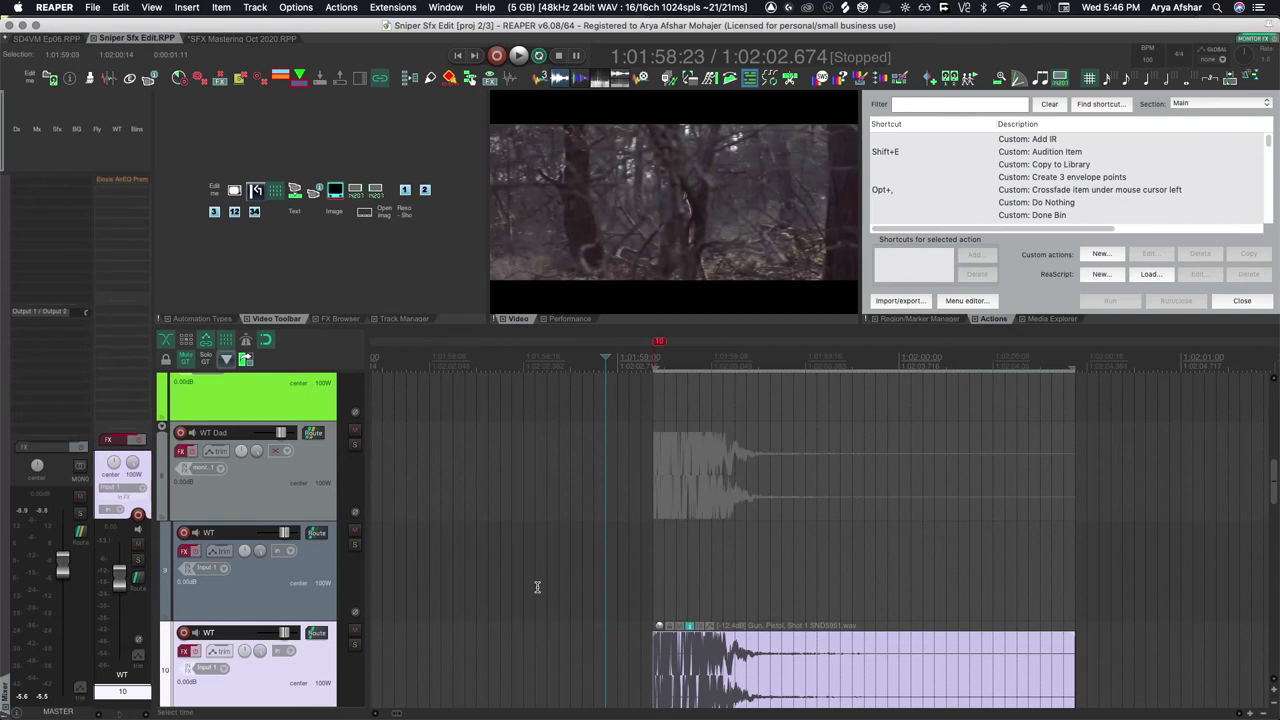
Play the pistol shot with the monitoring spectrogram open to examine its frequency content, and close the meter.
key(shift+m)
key(space)
key(space)
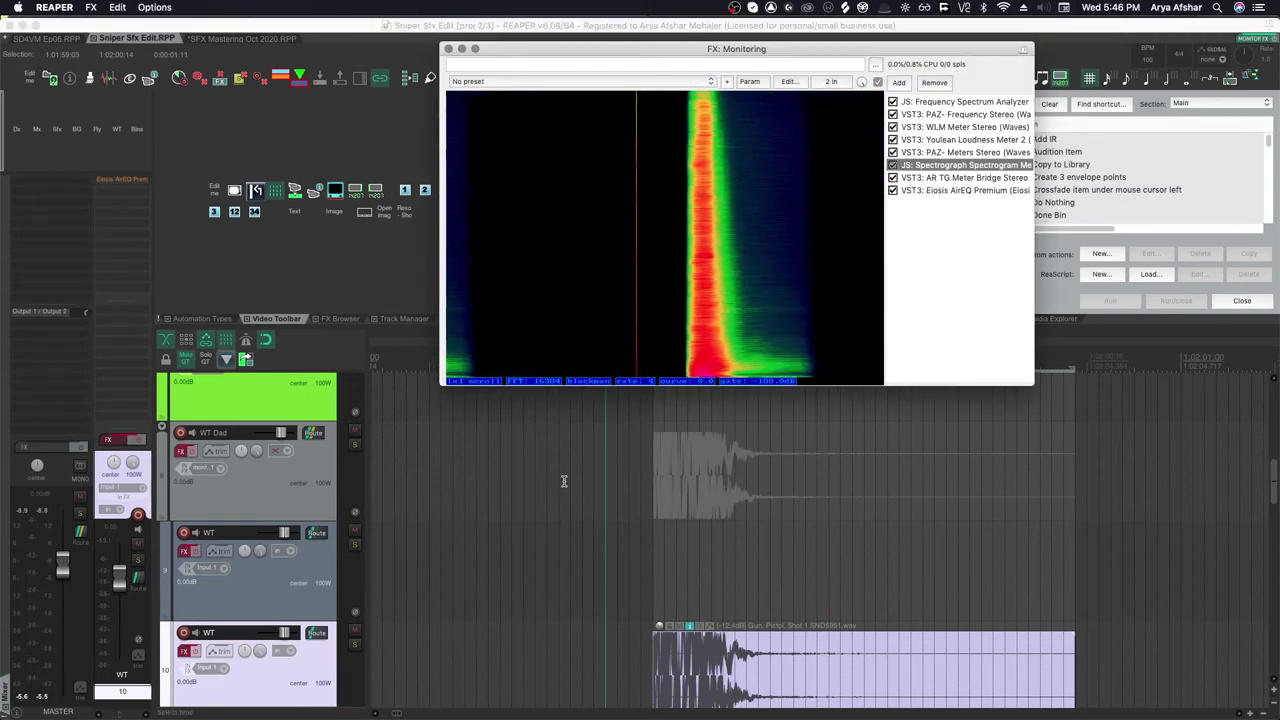
key(alt+m)
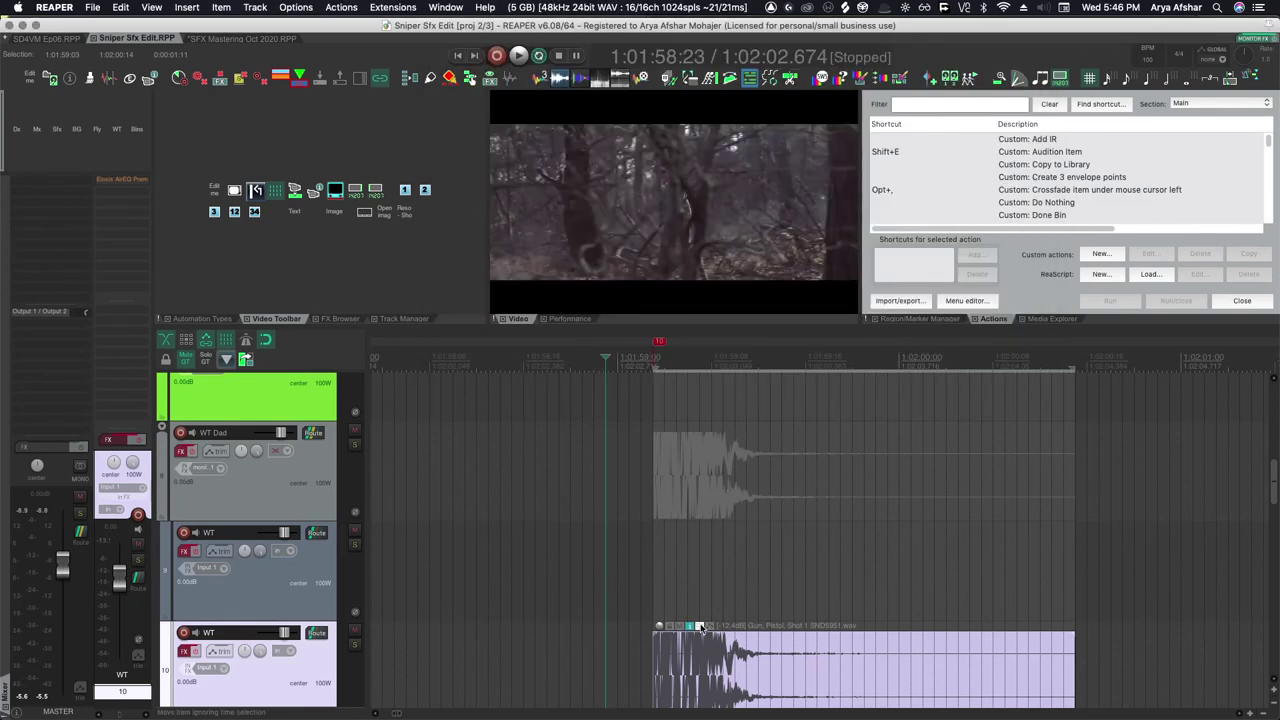
Add Eiosis AirEQ Premium to the pistol shot item and enable a gentle HiCut that rolls off the highs.
click(700, 626)
drag(420, 243, 770, 678)
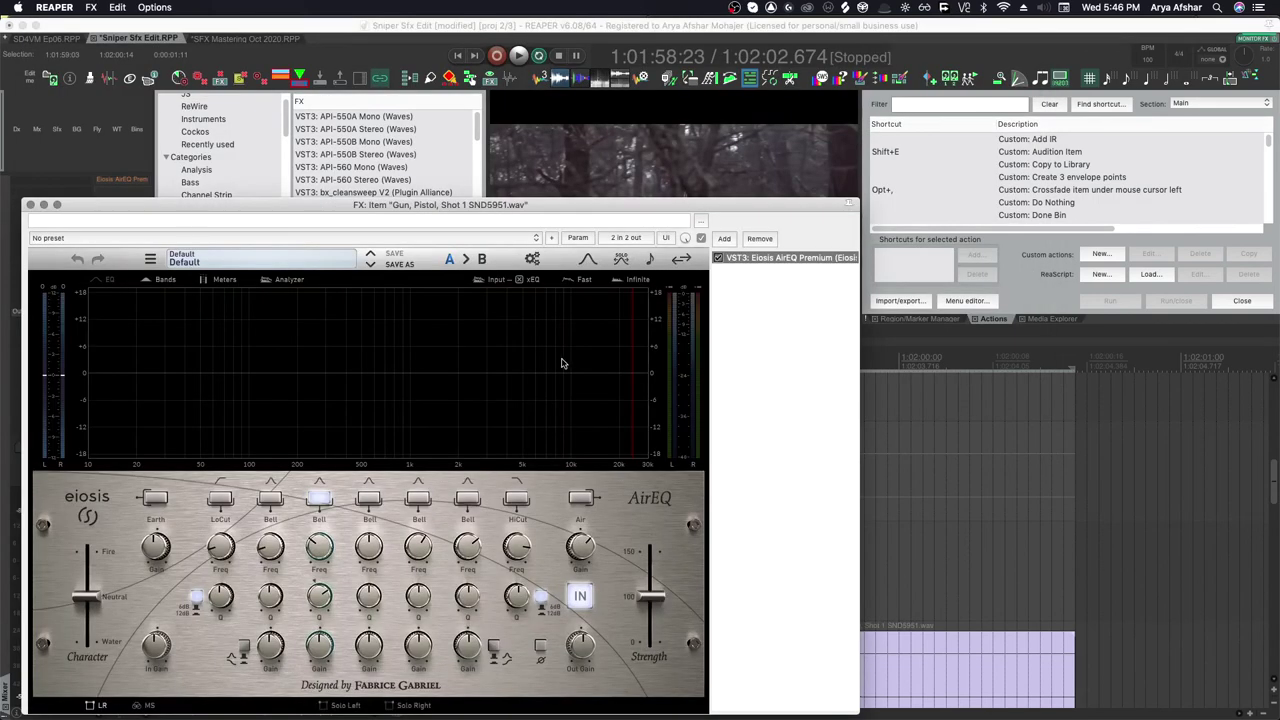
click(517, 498)
drag(517, 546, 530, 684)
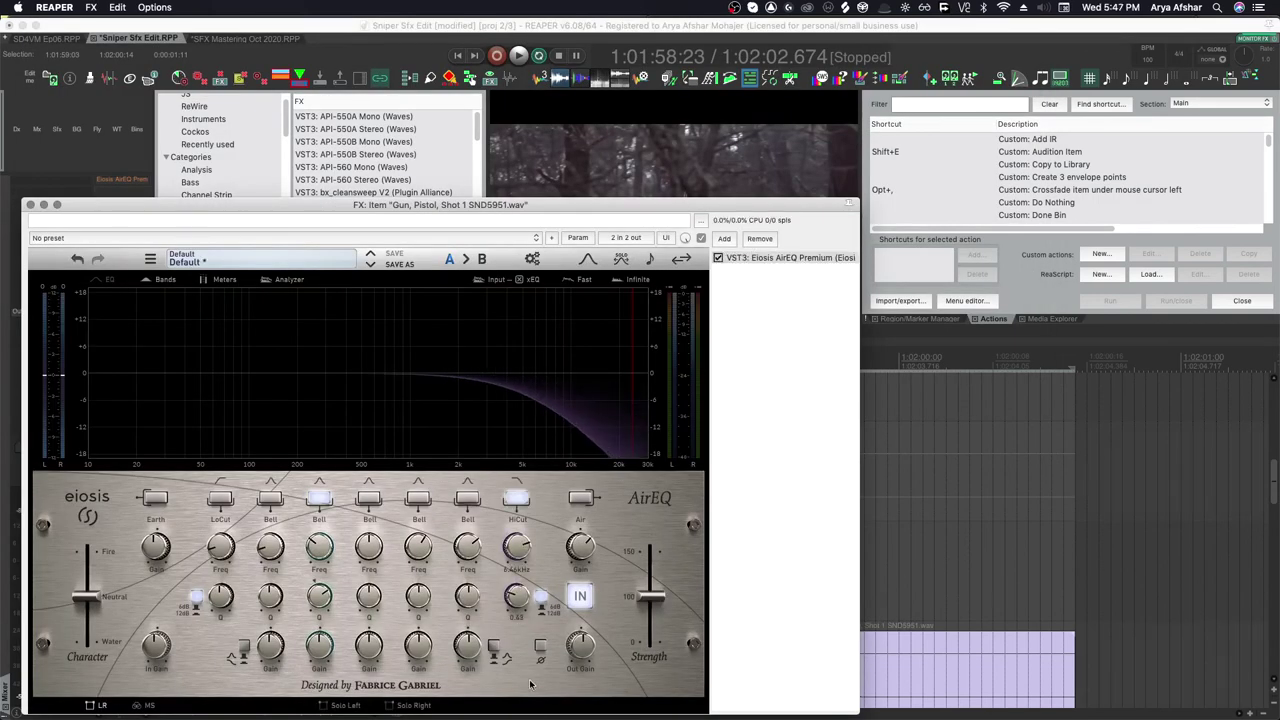
key(Escape)
Play the equalized pistol shot, check its AirEQ curve, and replay it with the monitoring spectrogram open.
key(space)
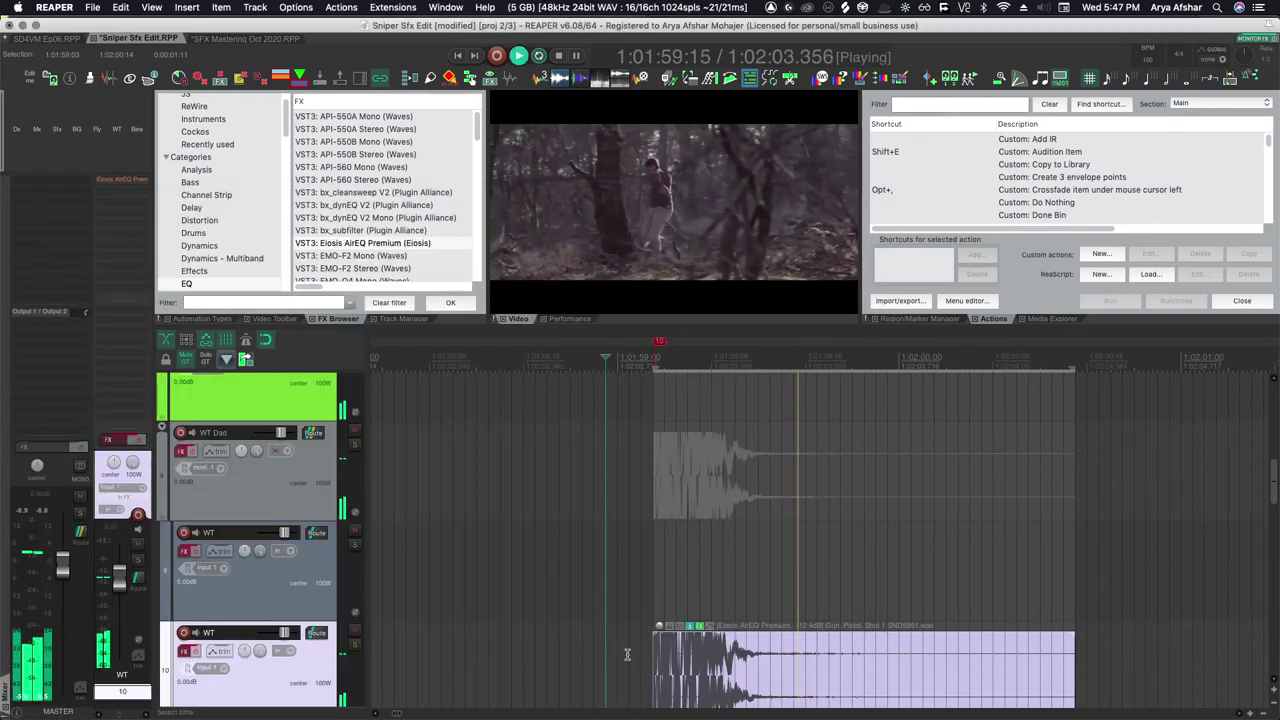
key(space)
click(701, 627)
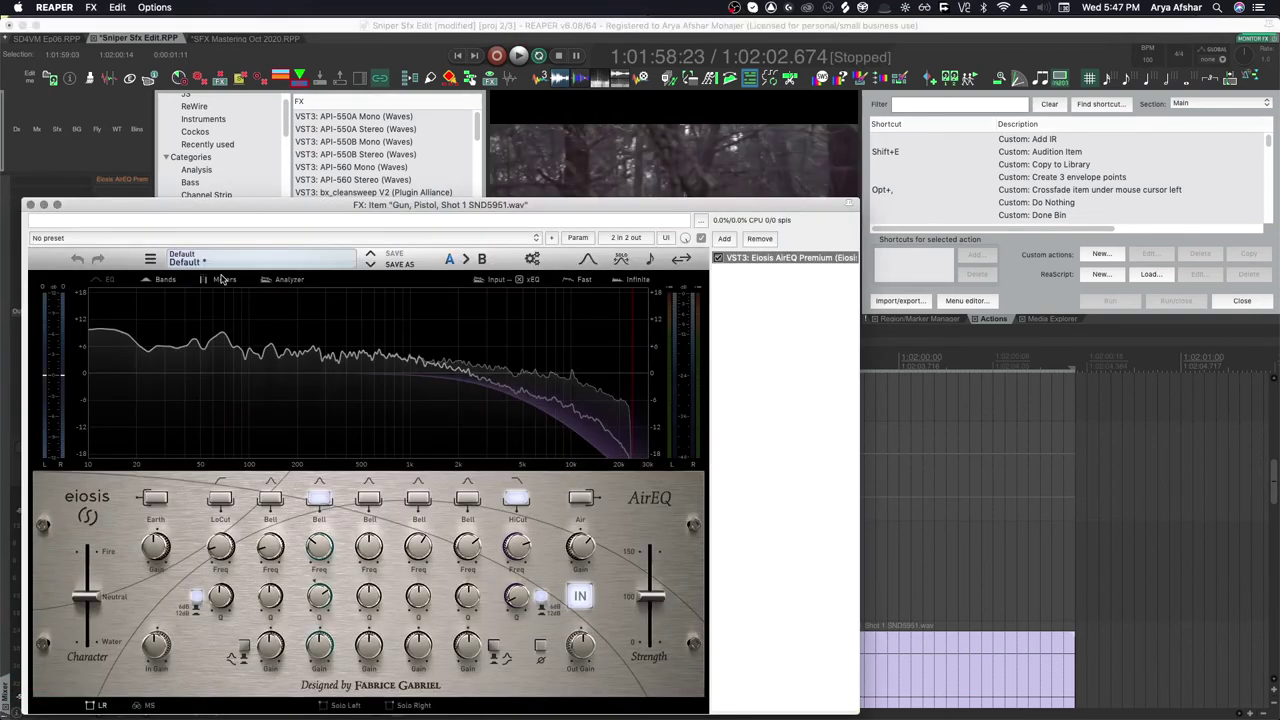
key(Escape)
key(shift+m)
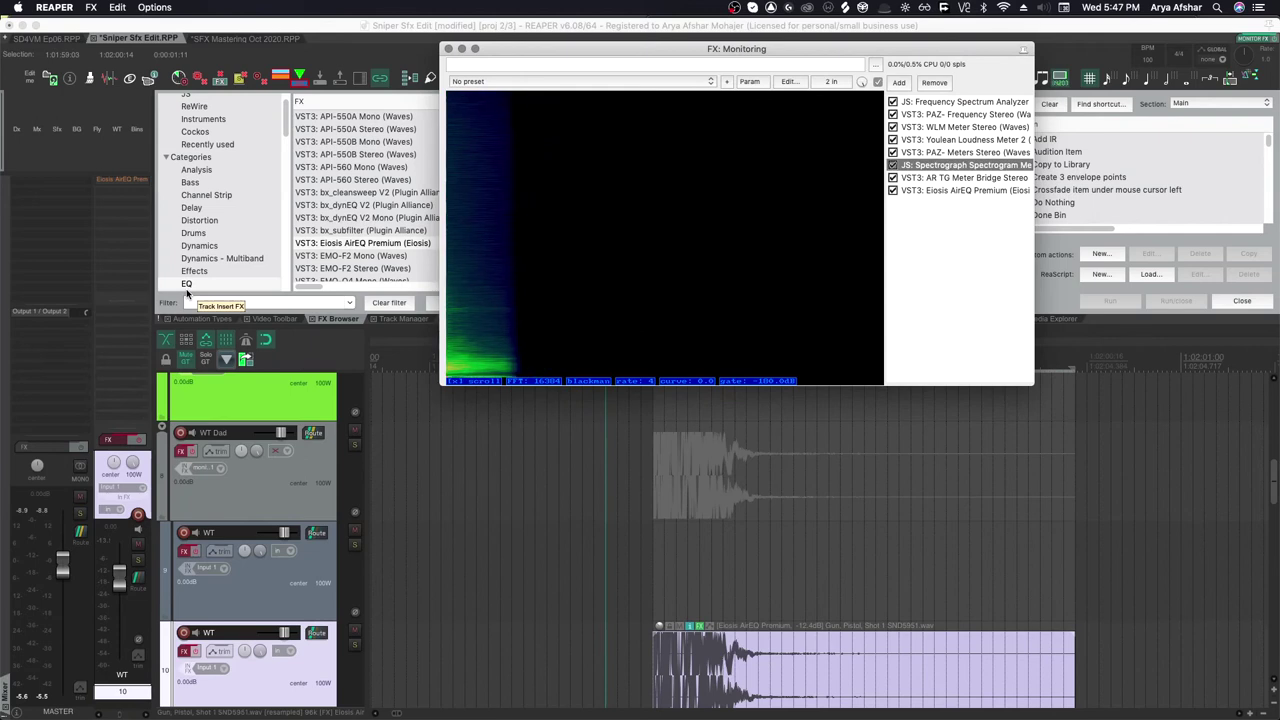
key(space)
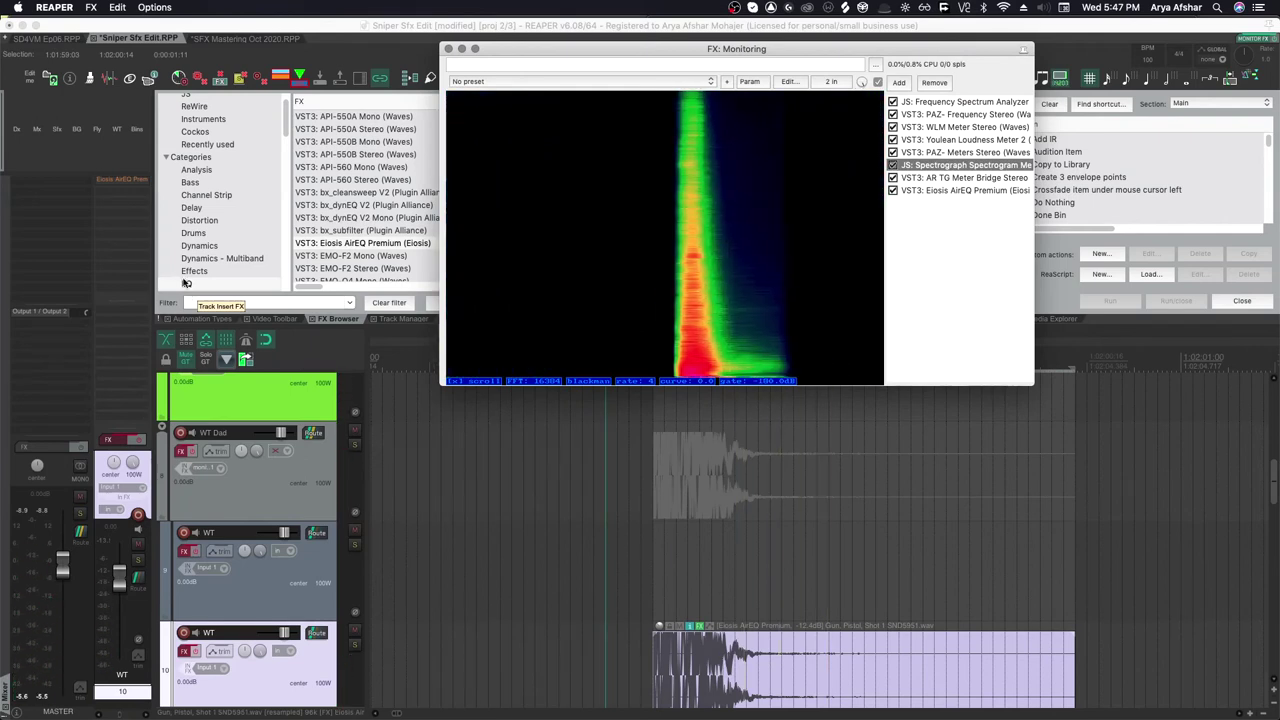
key(Escape)
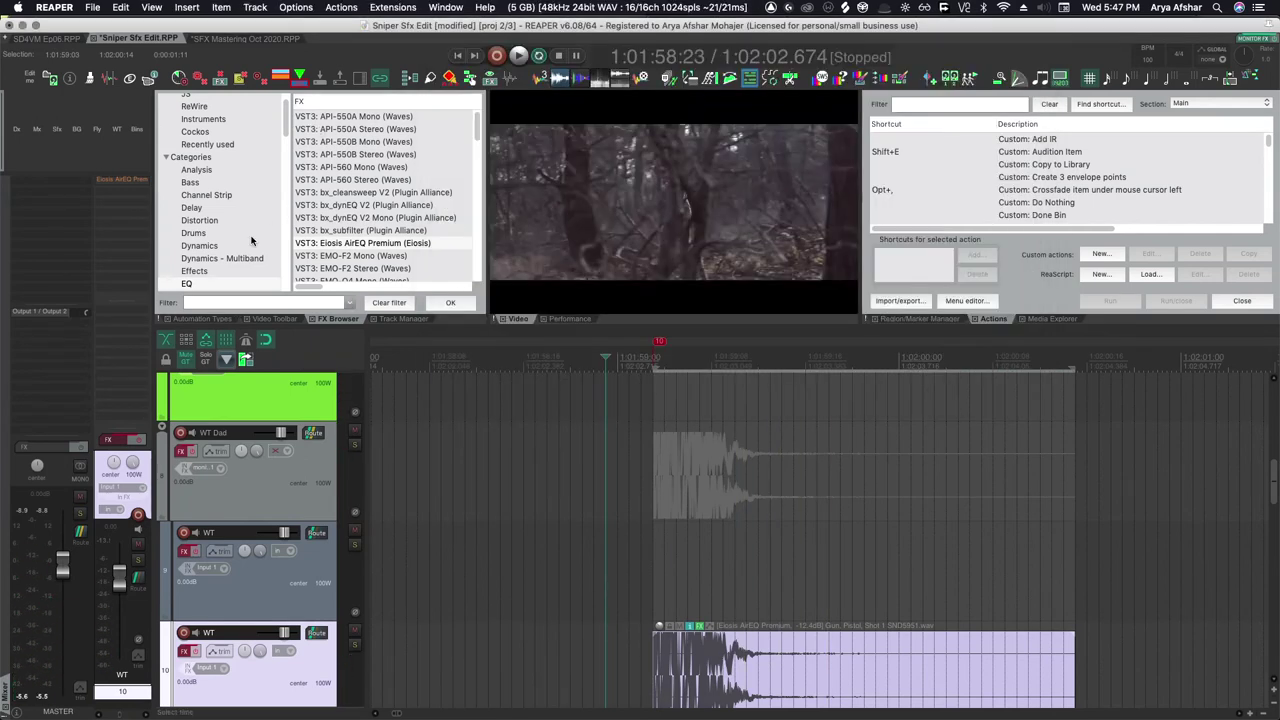
Add C1 comp Stereo from the Dynamics effects to the pistol shot item after the equalizer.
click(231, 245)
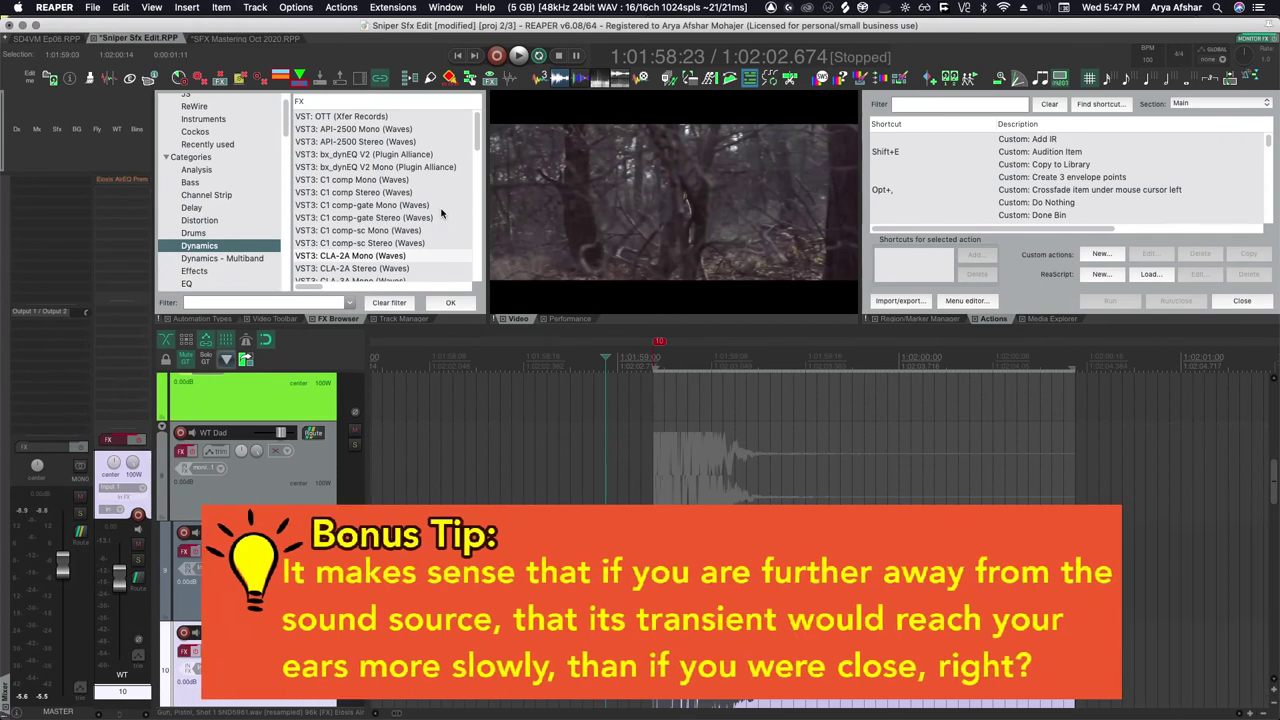
scroll(438, 206, down, 3)
scroll(434, 204, up, 2)
click(365, 151)
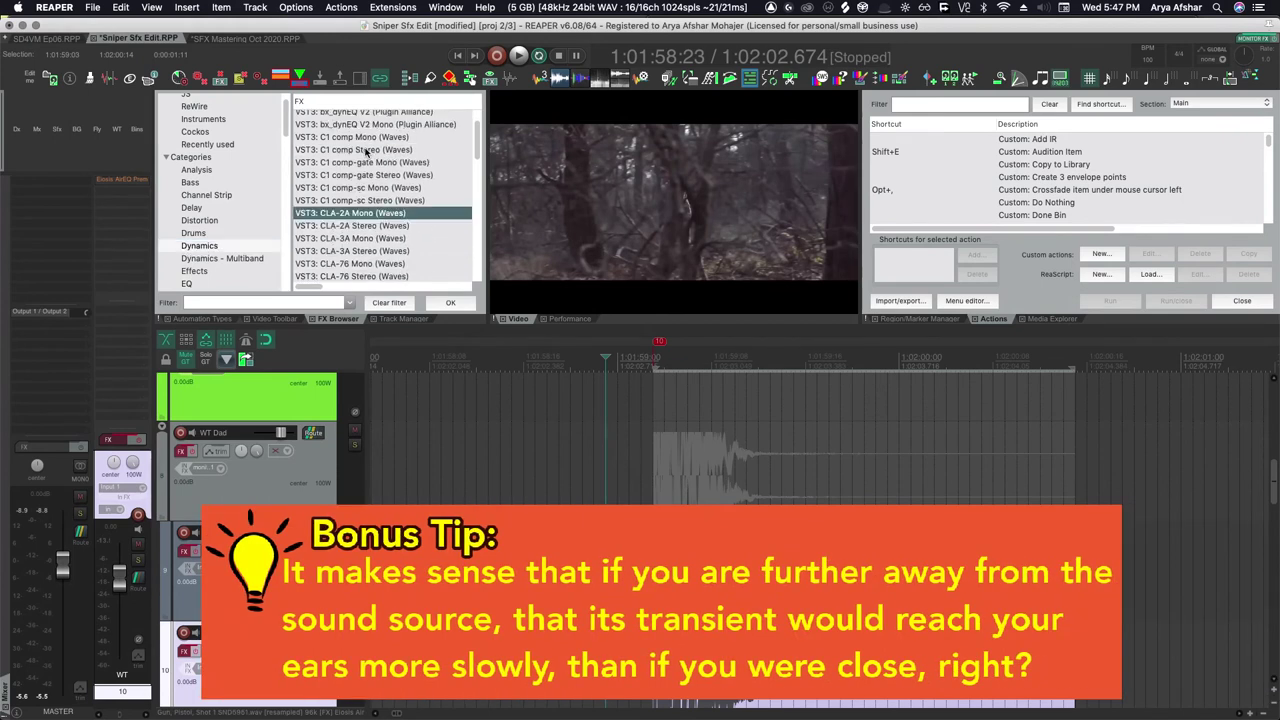
click(367, 150)
drag(367, 150, 700, 650)
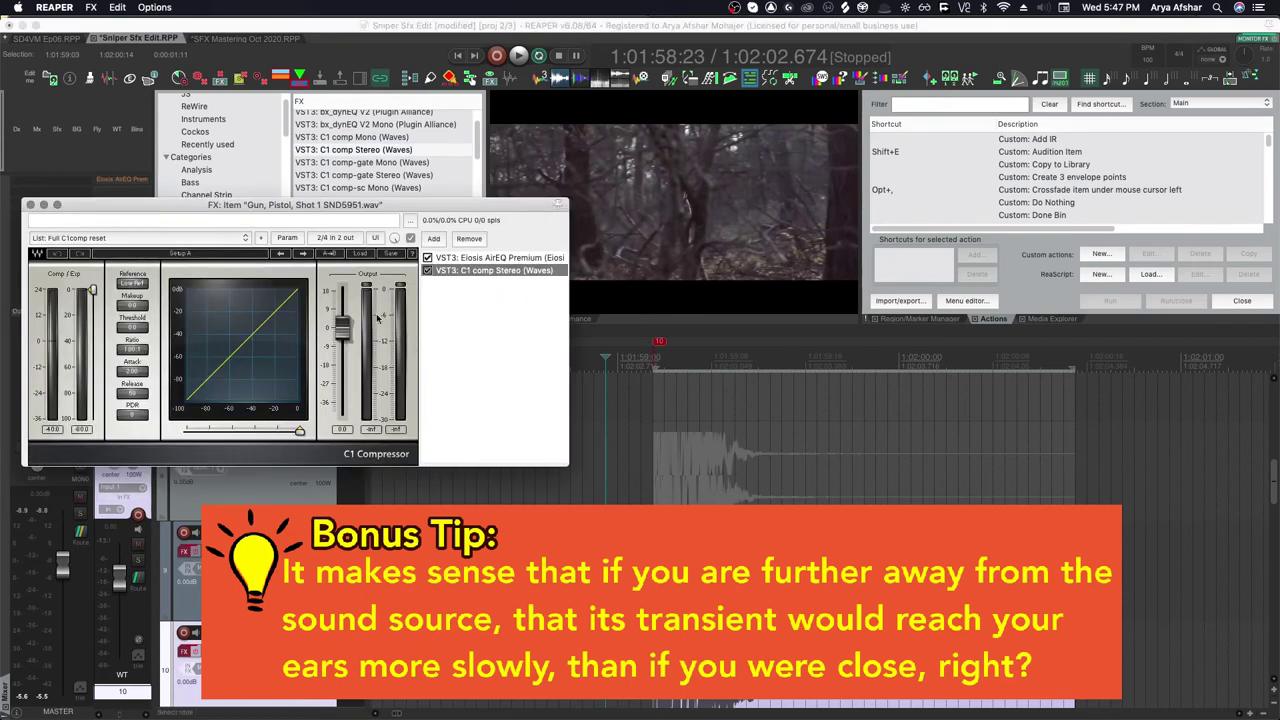
Set the C1 compressor's attack to 1.00, threshold to -24.3 and ratio to 3.28:1.
drag(133, 371, 133, 380)
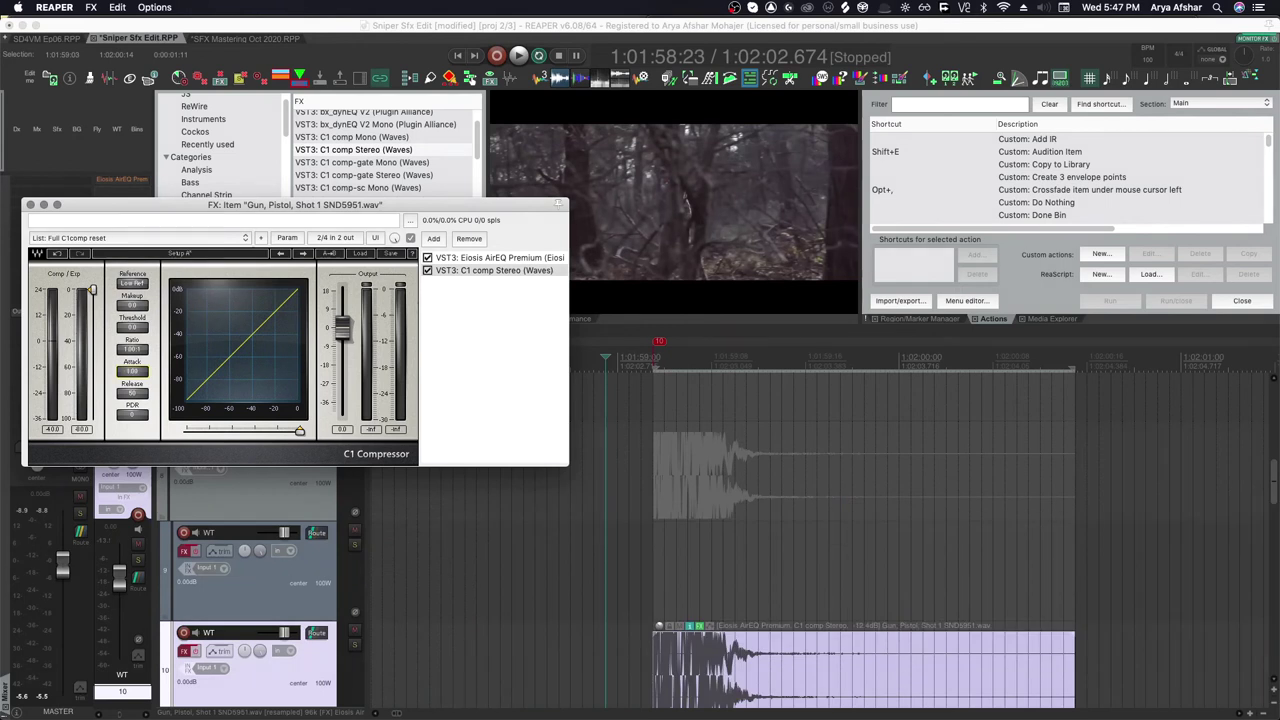
drag(136, 354, 136, 350)
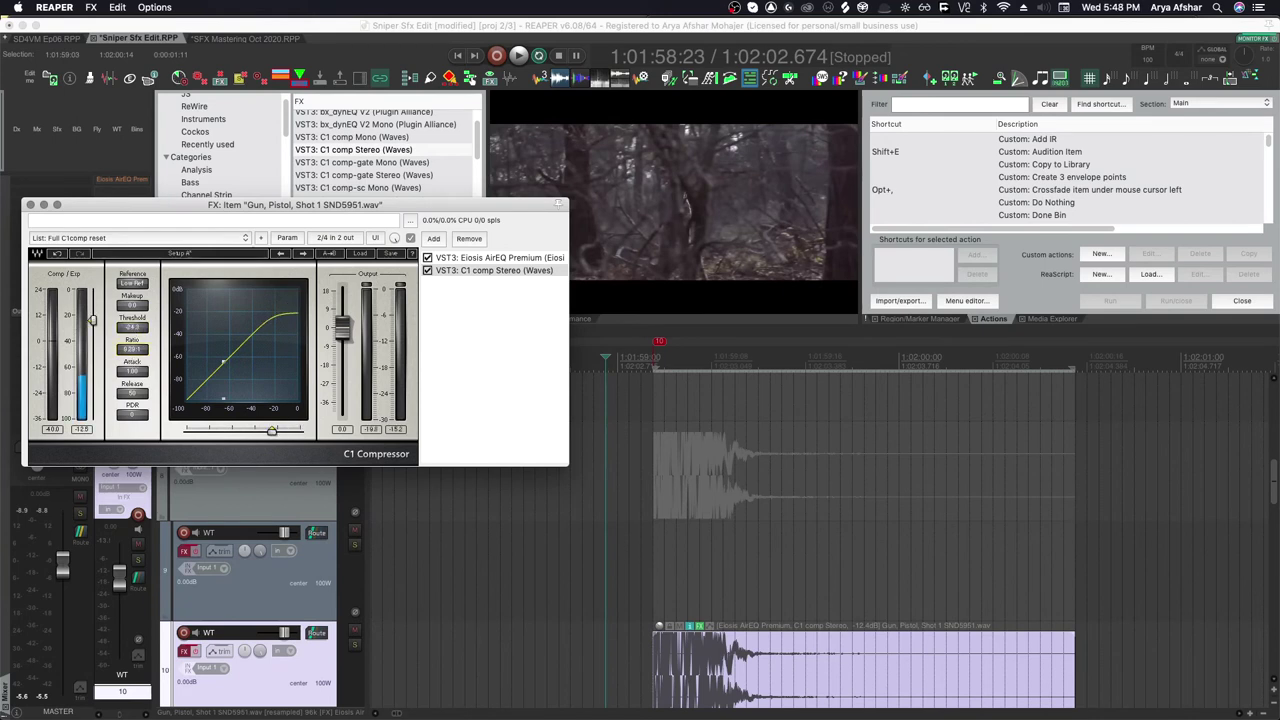
drag(132, 349, 132, 354)
Toggle the C1 compressor's bypass and play the pistol shot to compare it with and without compression.
click(428, 270)
click(428, 270)
key(space)
key(space)
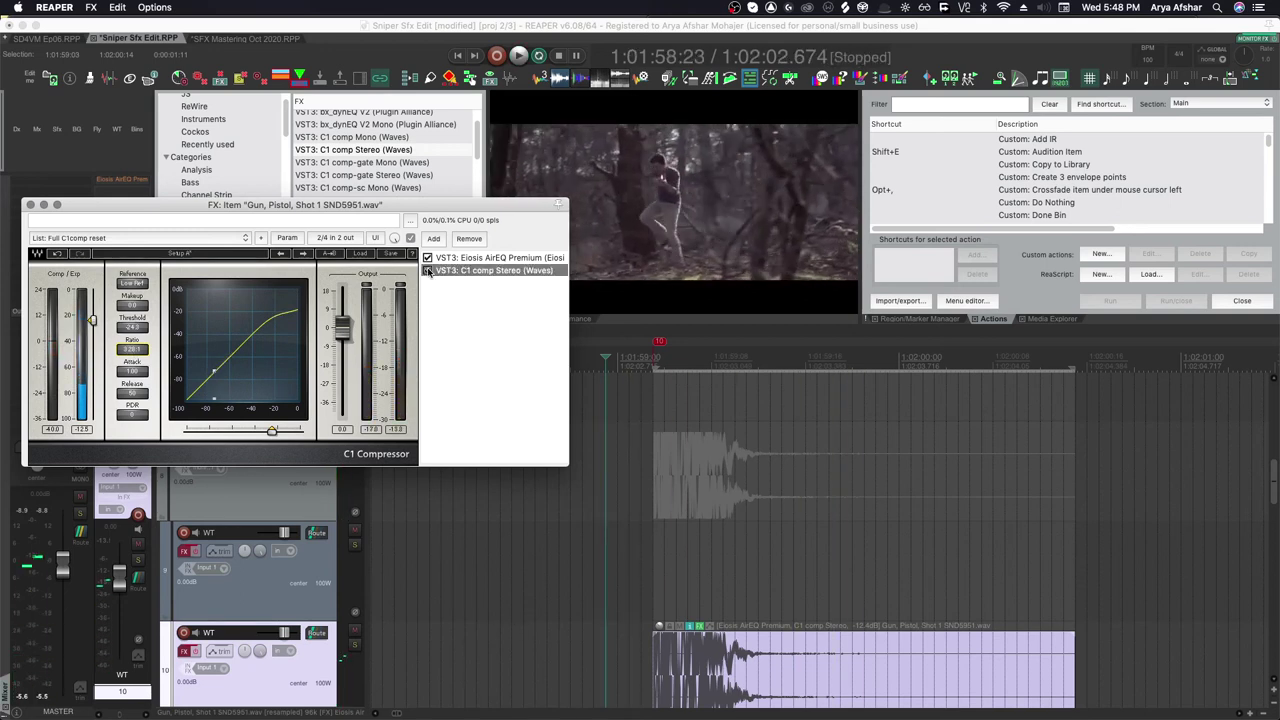
key(space)
key(space)
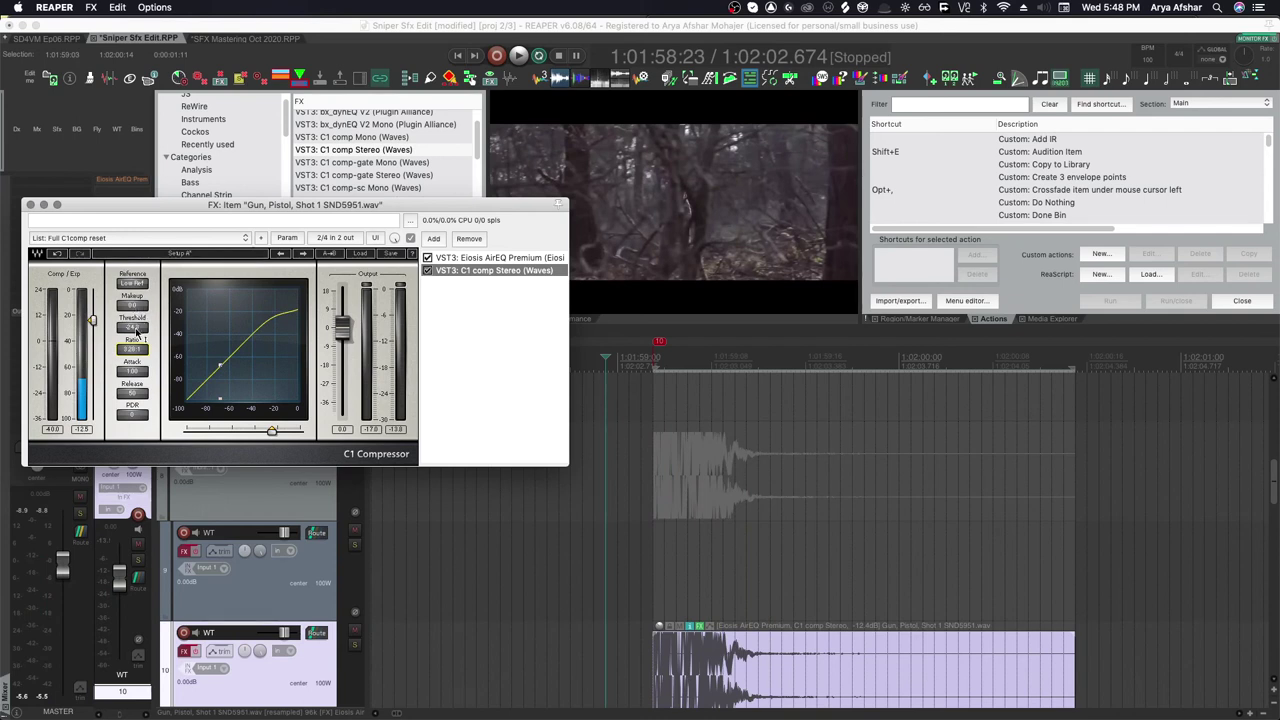
Lower the C1 threshold to -42.0 and raise the makeup gain to 14.7, playing the shot between adjustments.
drag(136, 330, 122, 291)
key(space)
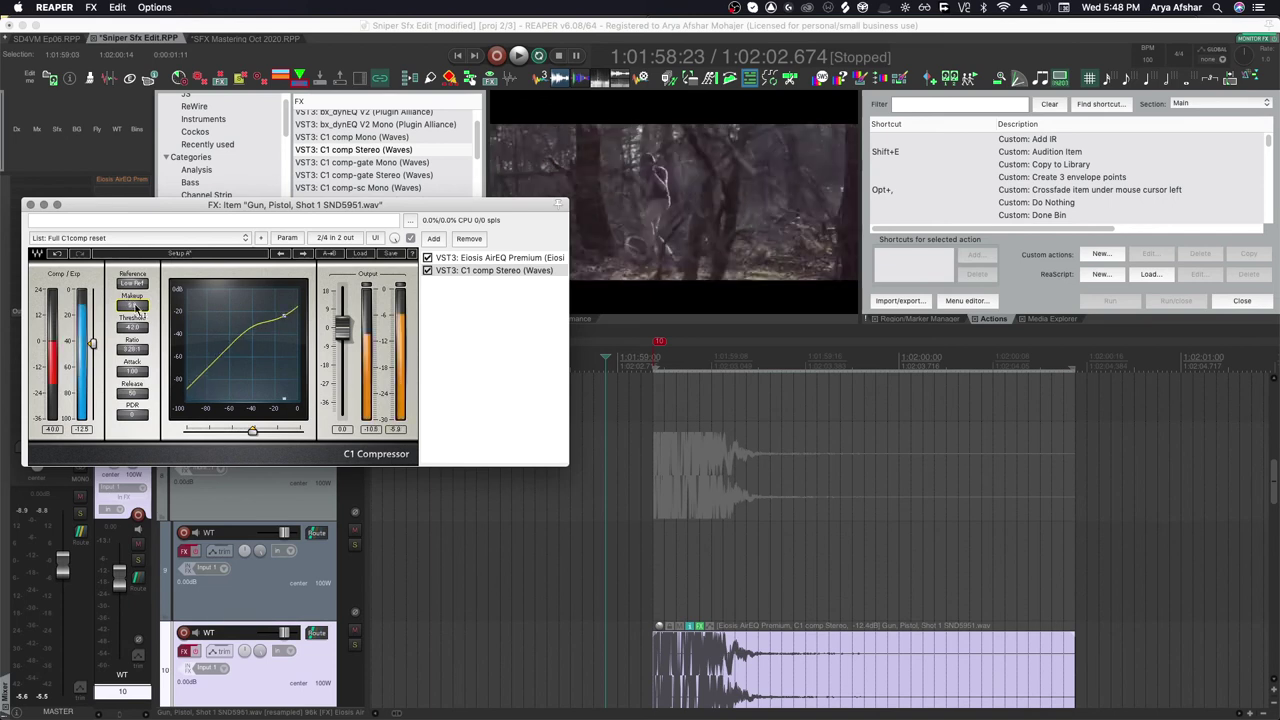
key(space)
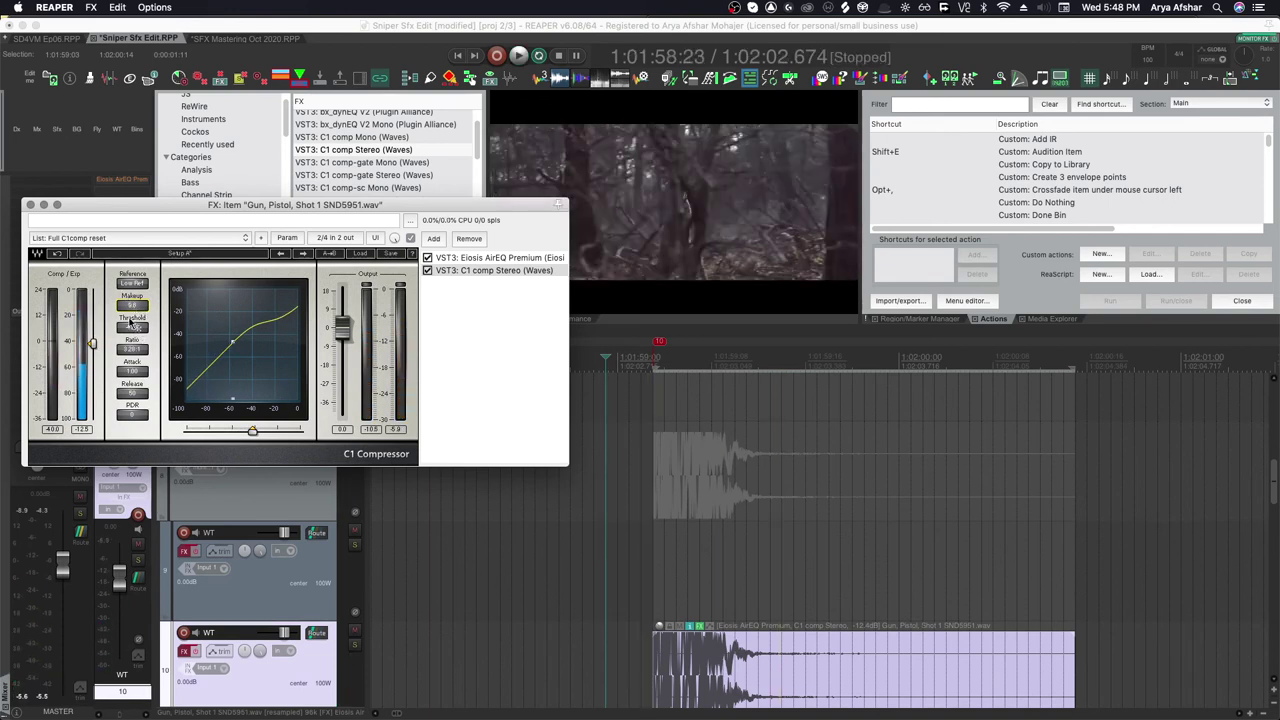
drag(131, 309, 131, 289)
key(space)
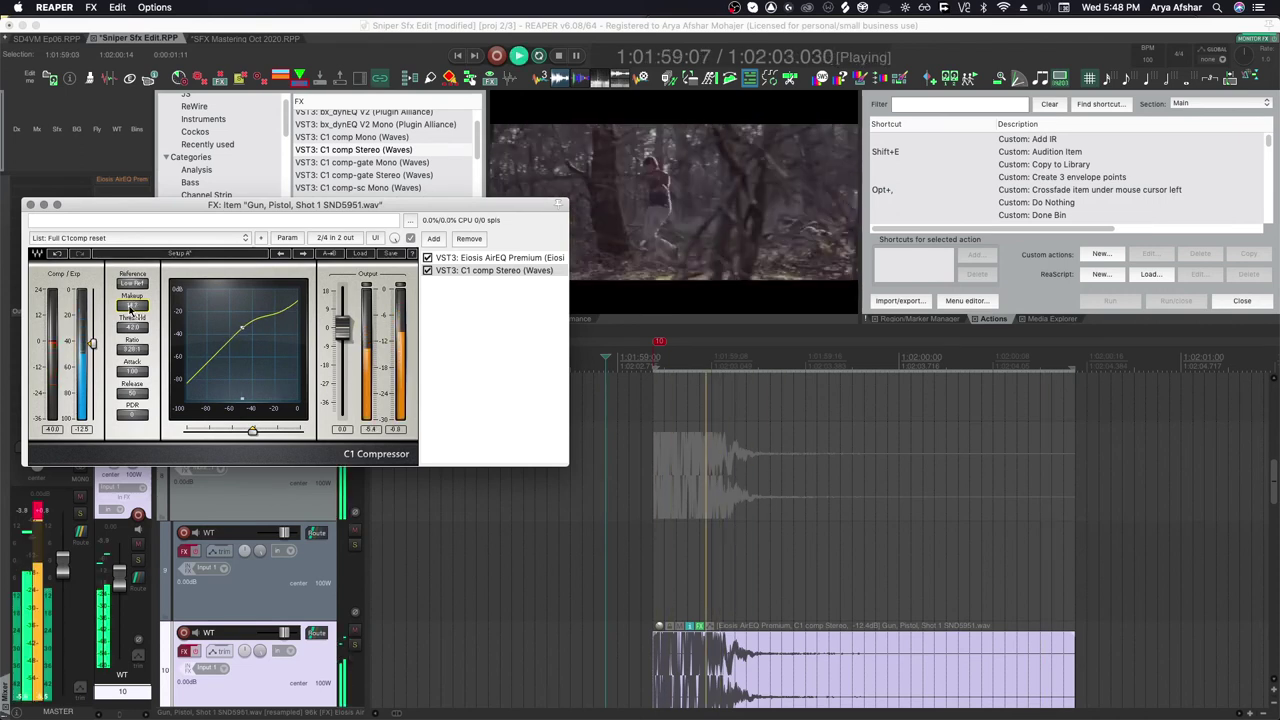
key(space)
Bypass both AirEQ and C1 comp Stereo and play the unprocessed pistol shot against the video.
click(428, 258)
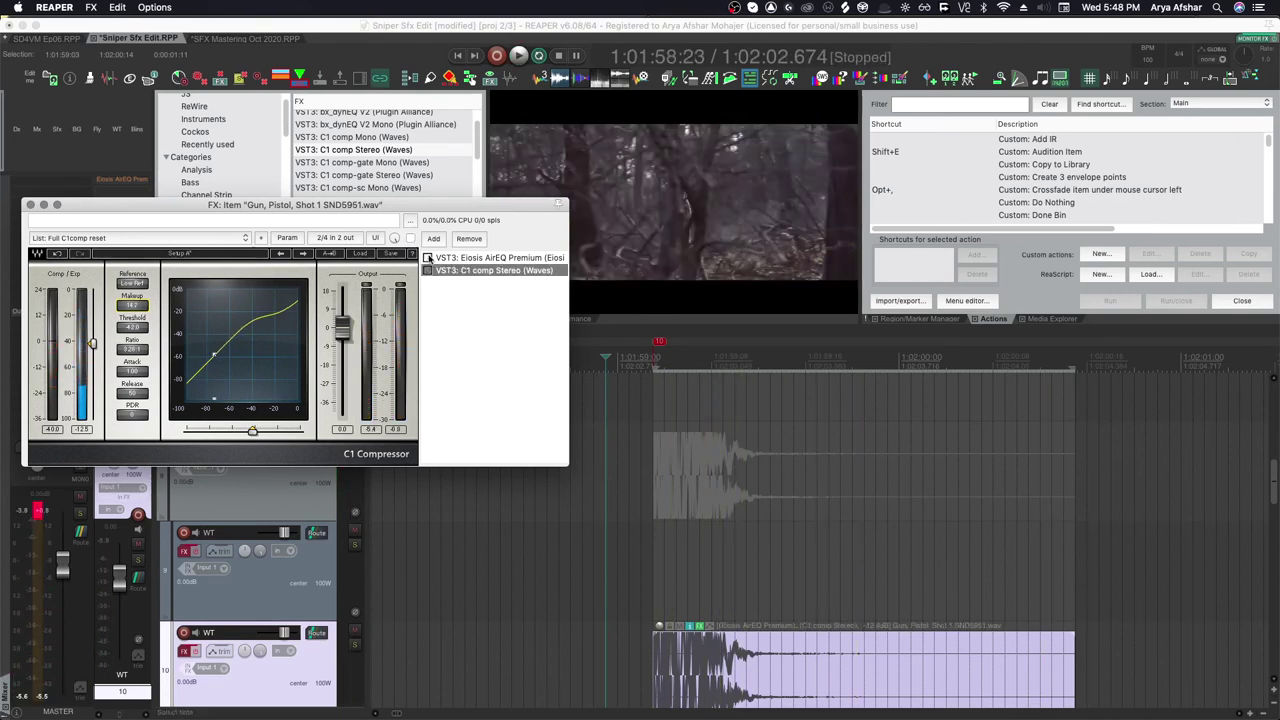
key(space)
key(space)
key(space)
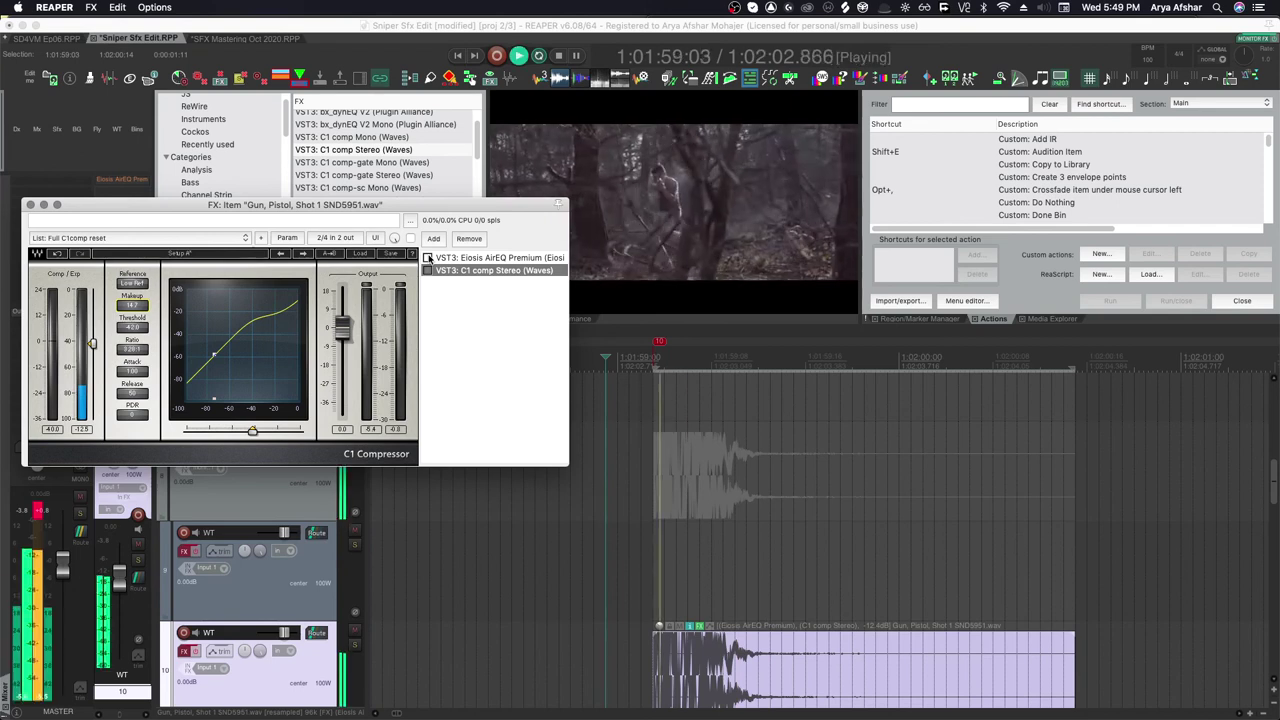
key(space)
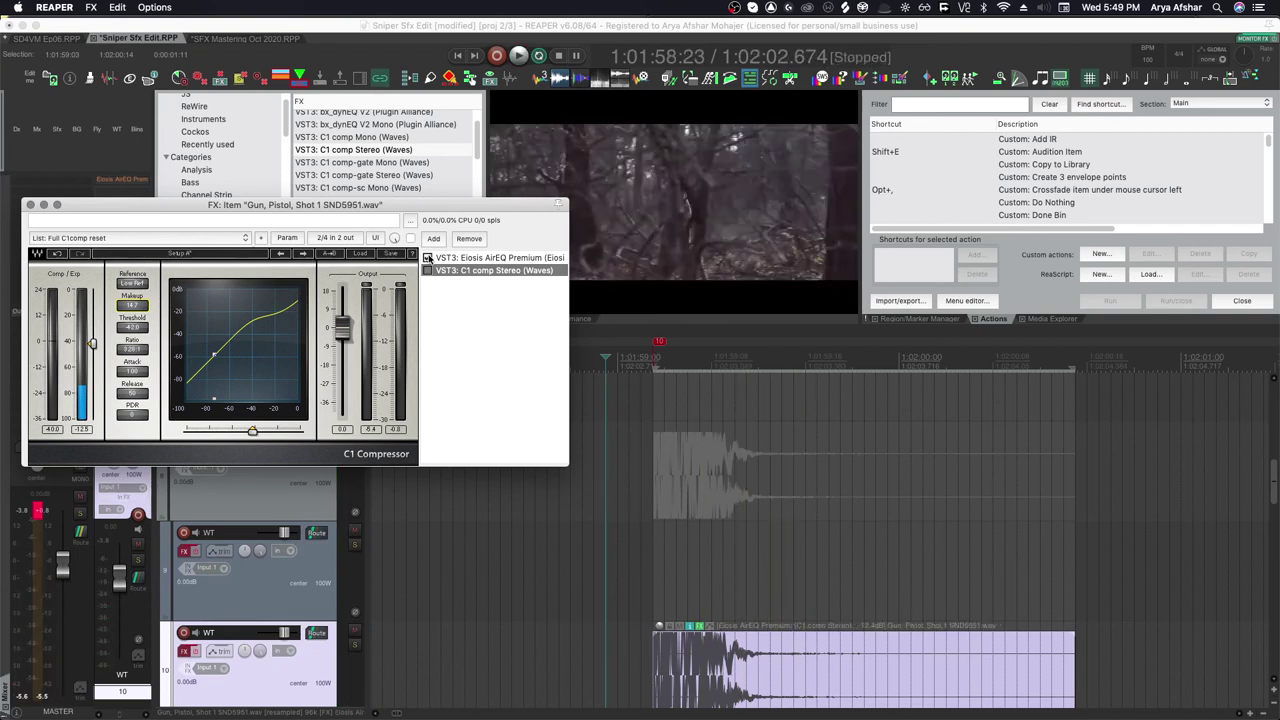
Re-enable only Eiosis AirEQ Premium on the pistol shot and play the equalized version.
click(428, 258)
key(space)
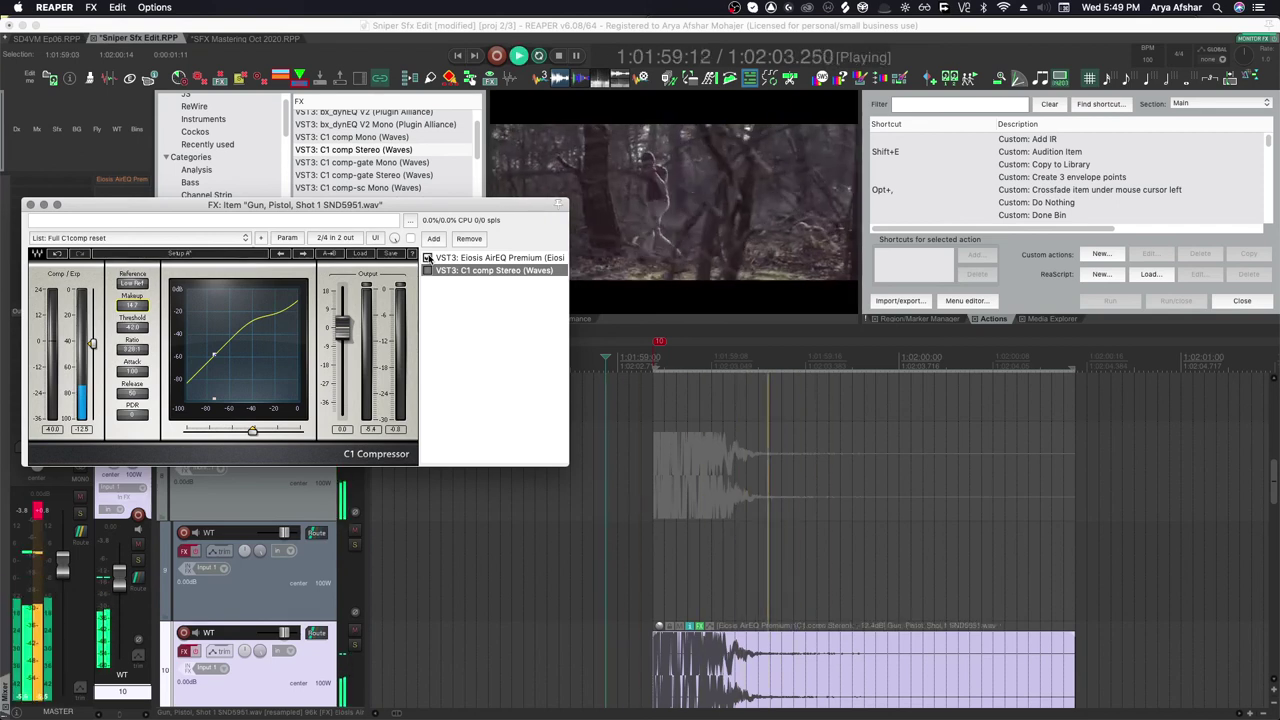
key(space)
Re-enable C1 comp Stereo to replay the shot with both effects, and bypass it again to hear AirEQ alone.
click(428, 271)
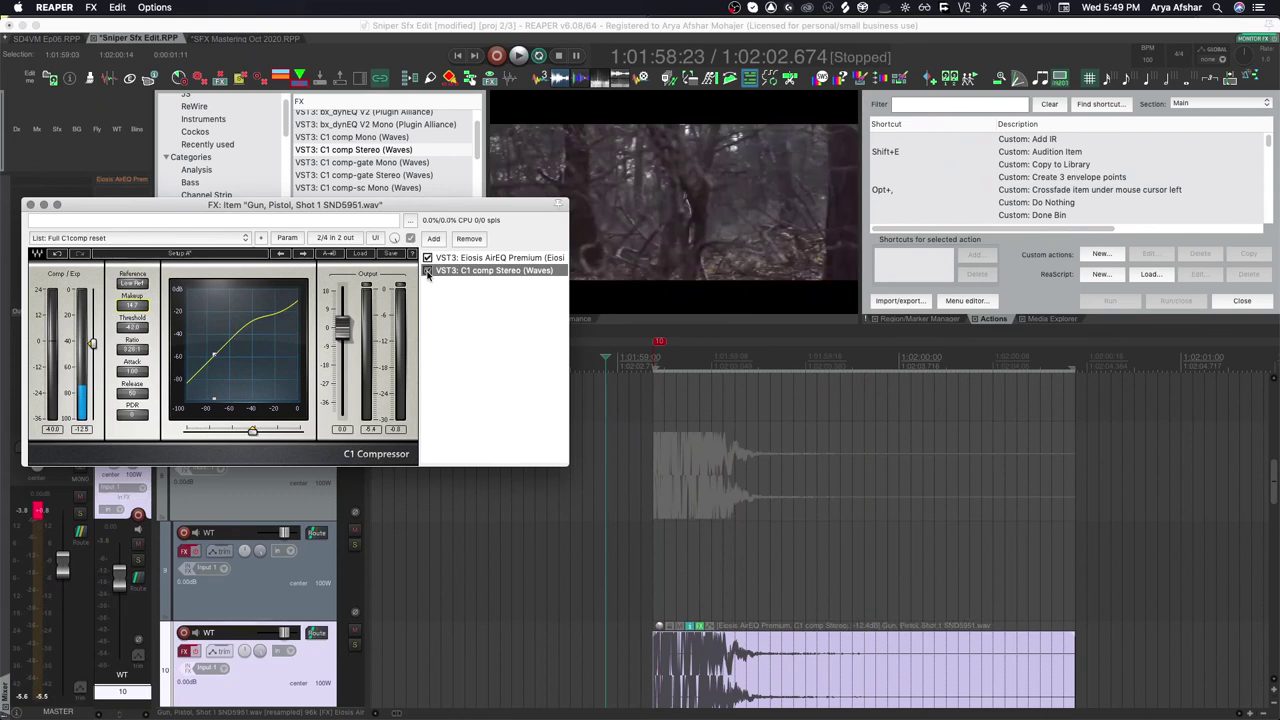
key(space)
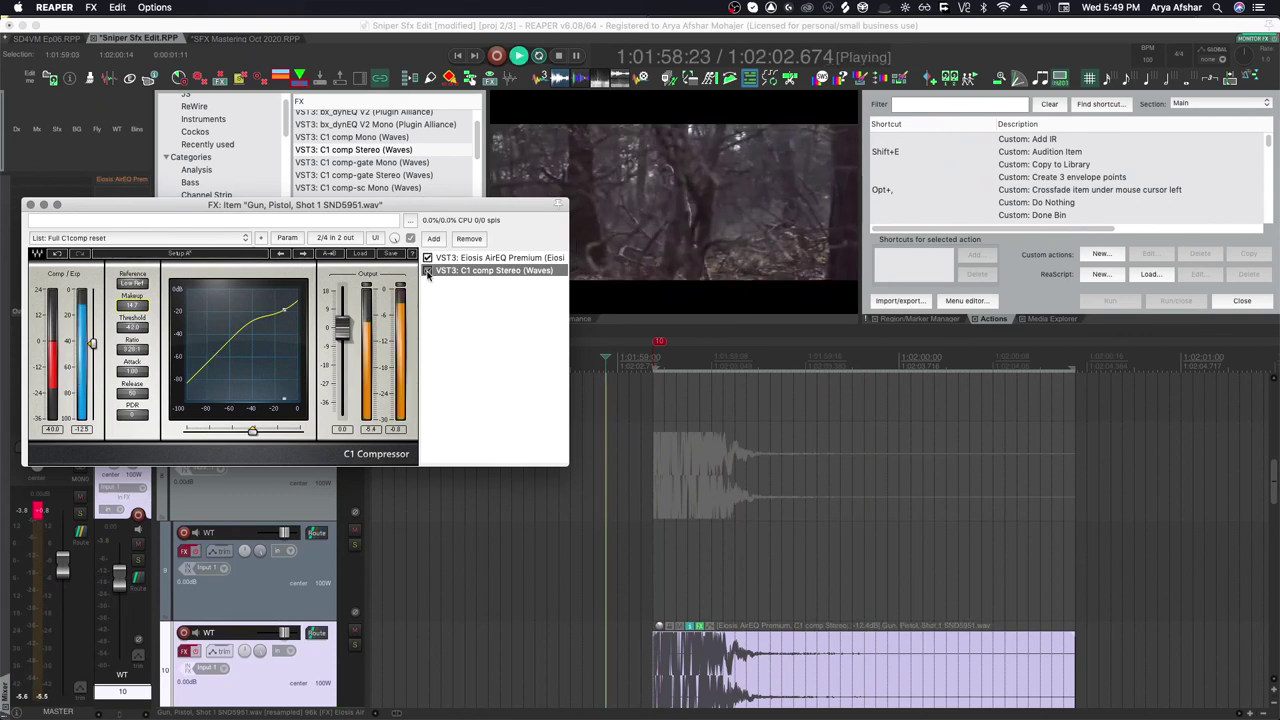
key(space)
key(space)
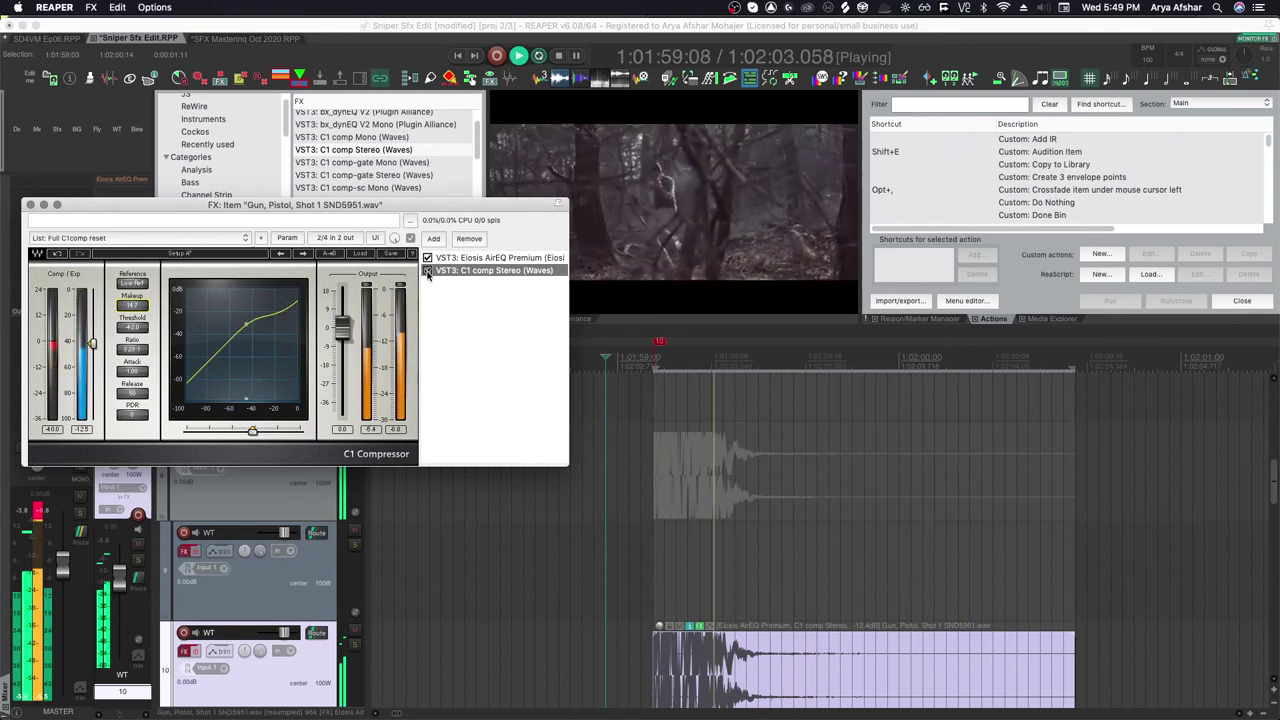
key(space)
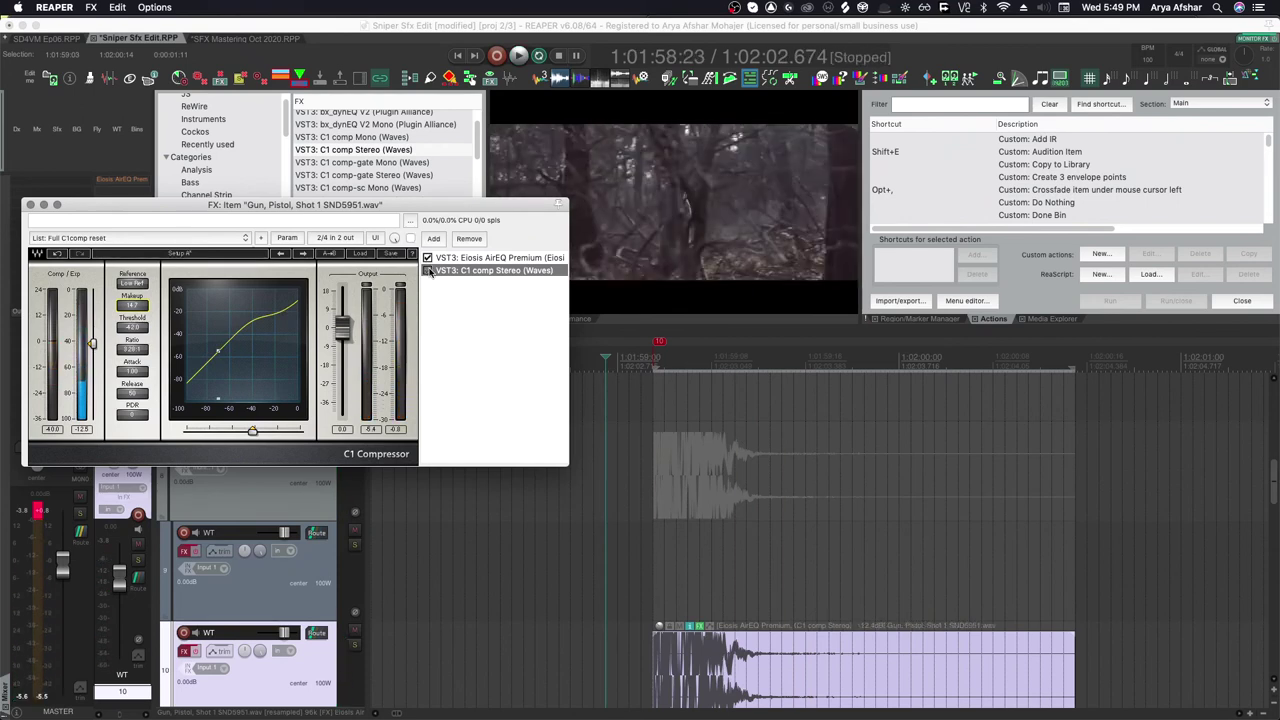
key(space)
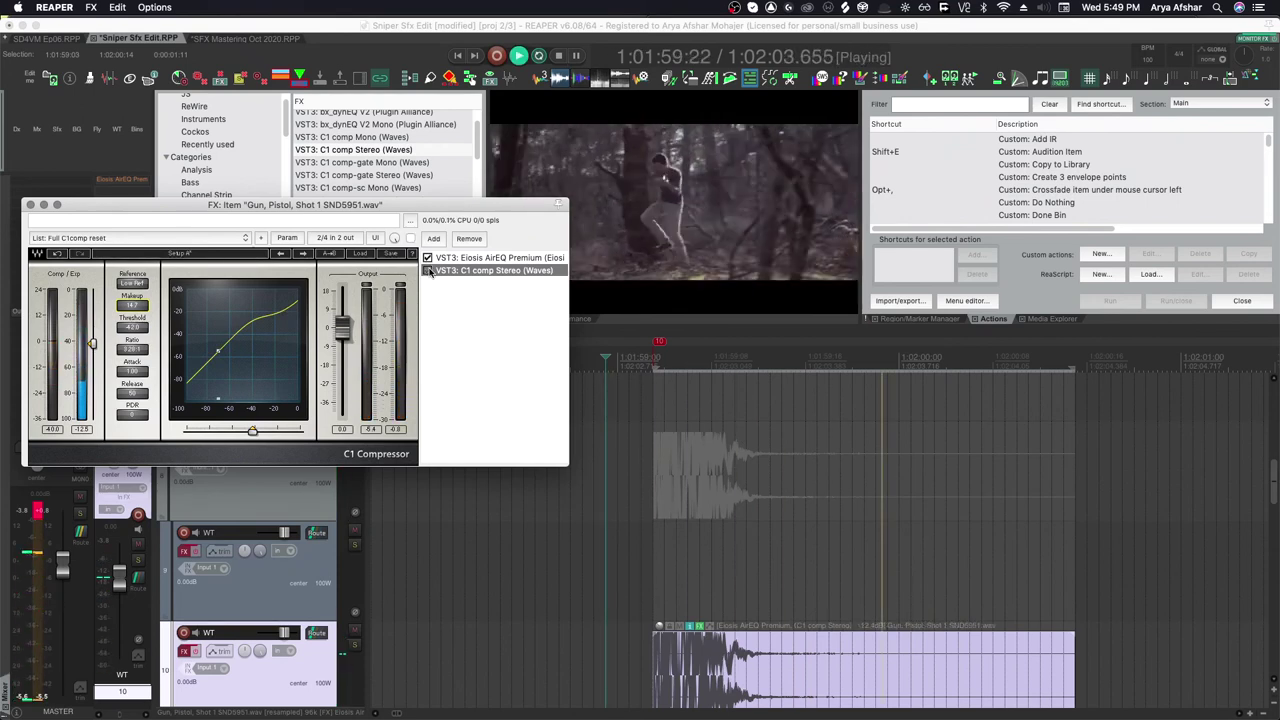
Re-enable C1 comp Stereo and replay the pistol shot with both effects active against the video.
key(space)
key(space)
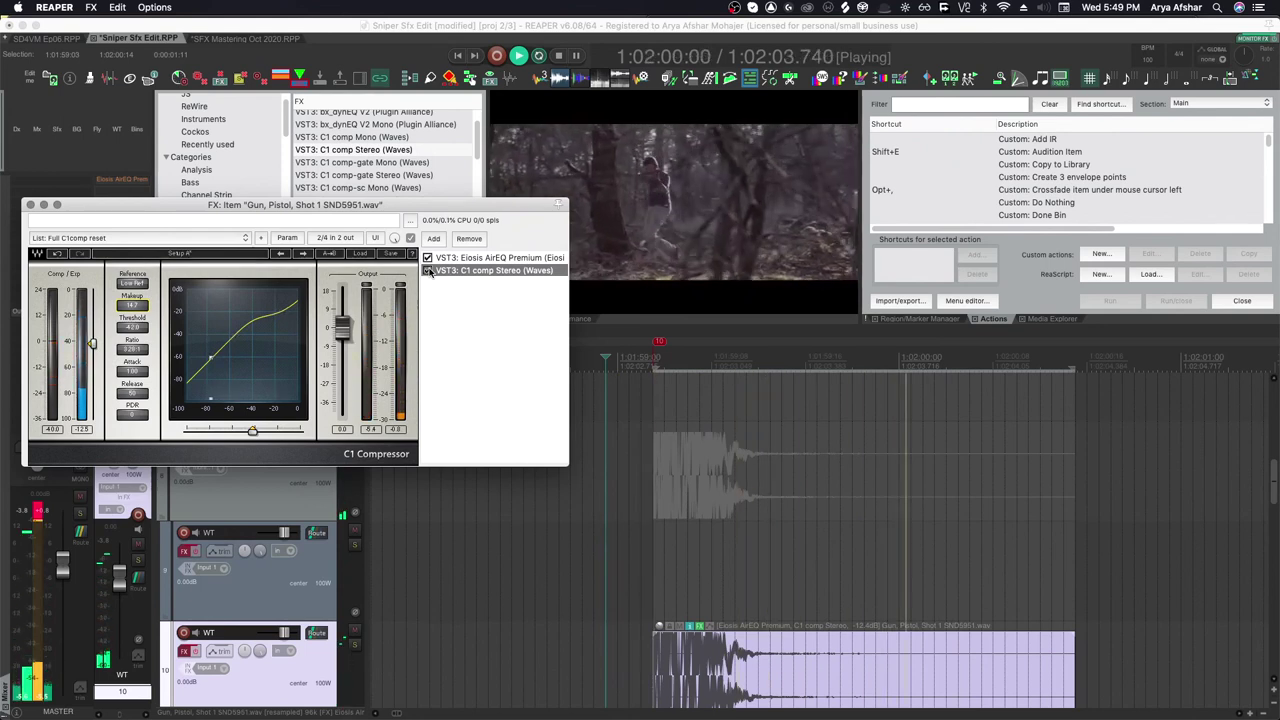
key(space)
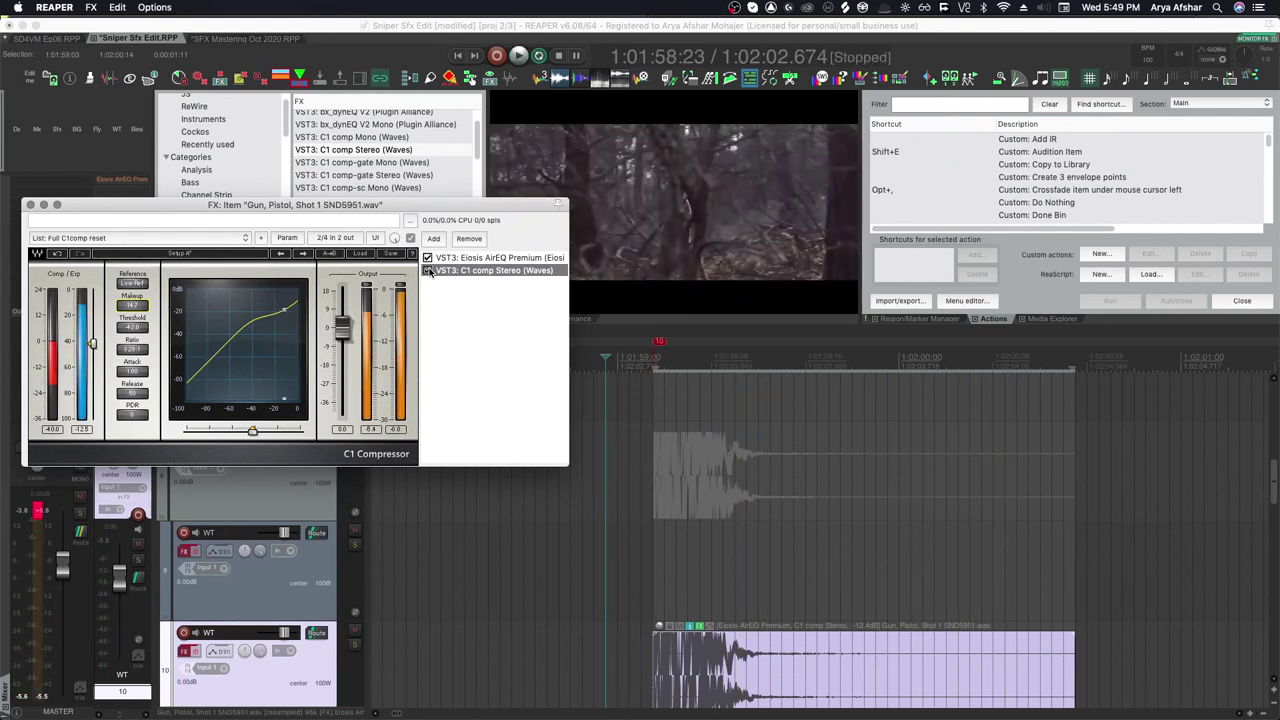
Bring up the monitoring Spectrograph beside both effect windows and play the pistol shot with AirEQ and C1 bypassed.
drag(1112, 94, 930, 67)
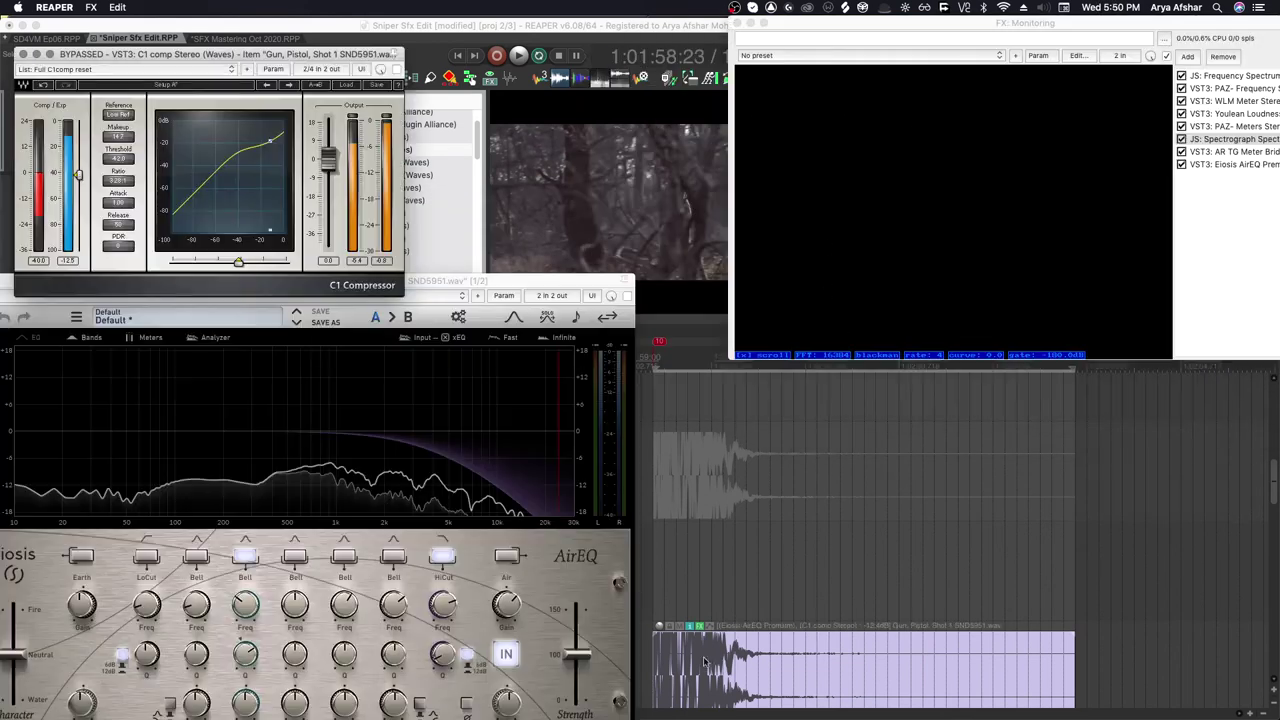
key(space)
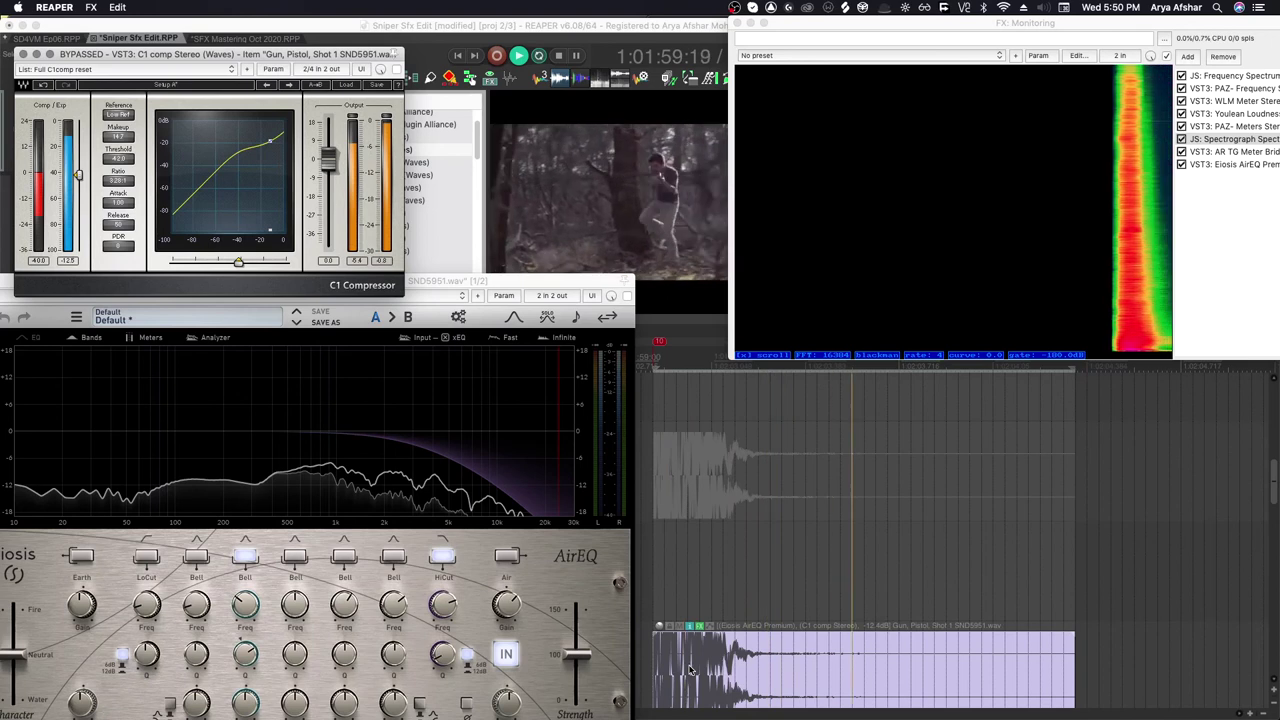
key(space)
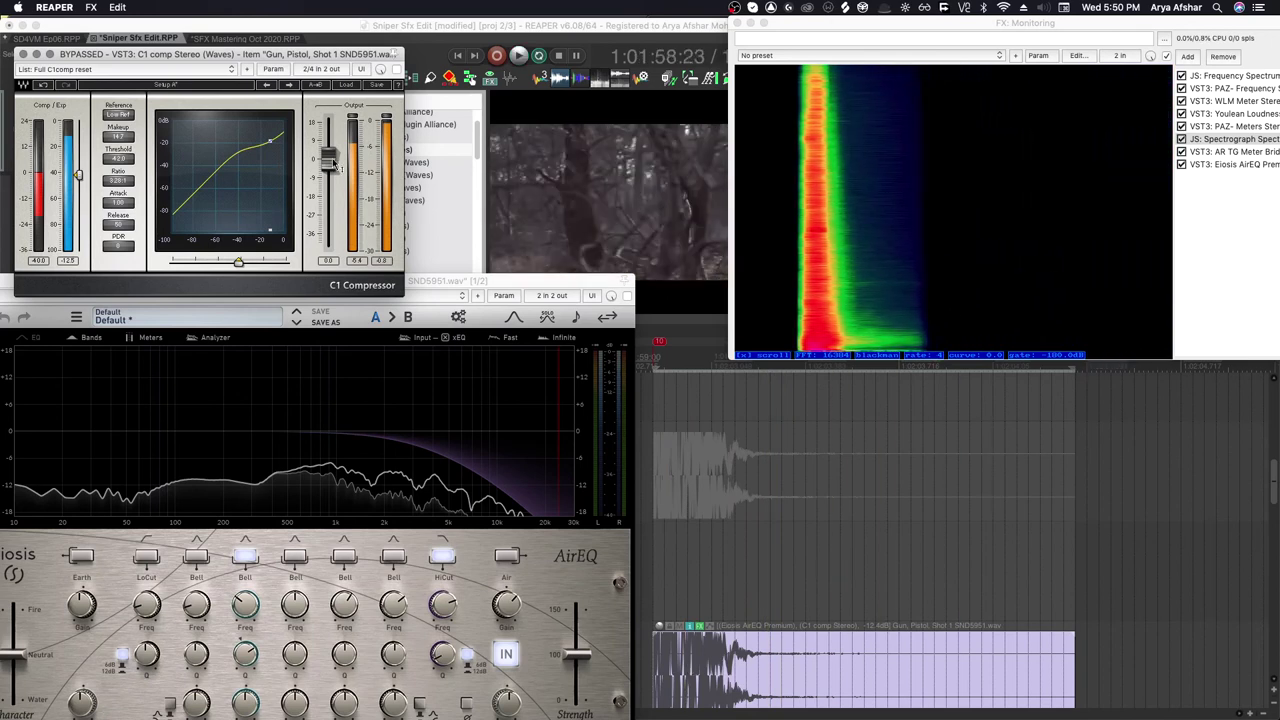
Re-enable Eiosis AirEQ Premium and then C1 comp Stereo, comparing the shot on the Spectrograph after each change.
click(626, 298)
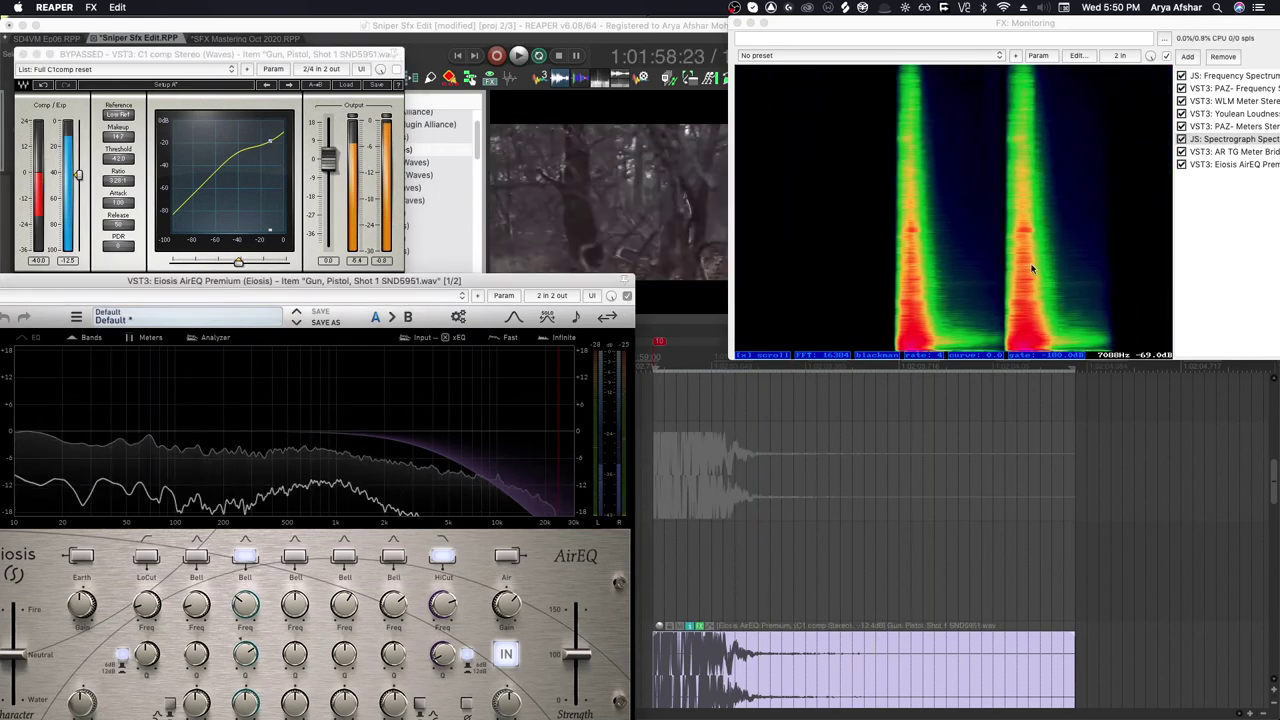
click(396, 69)
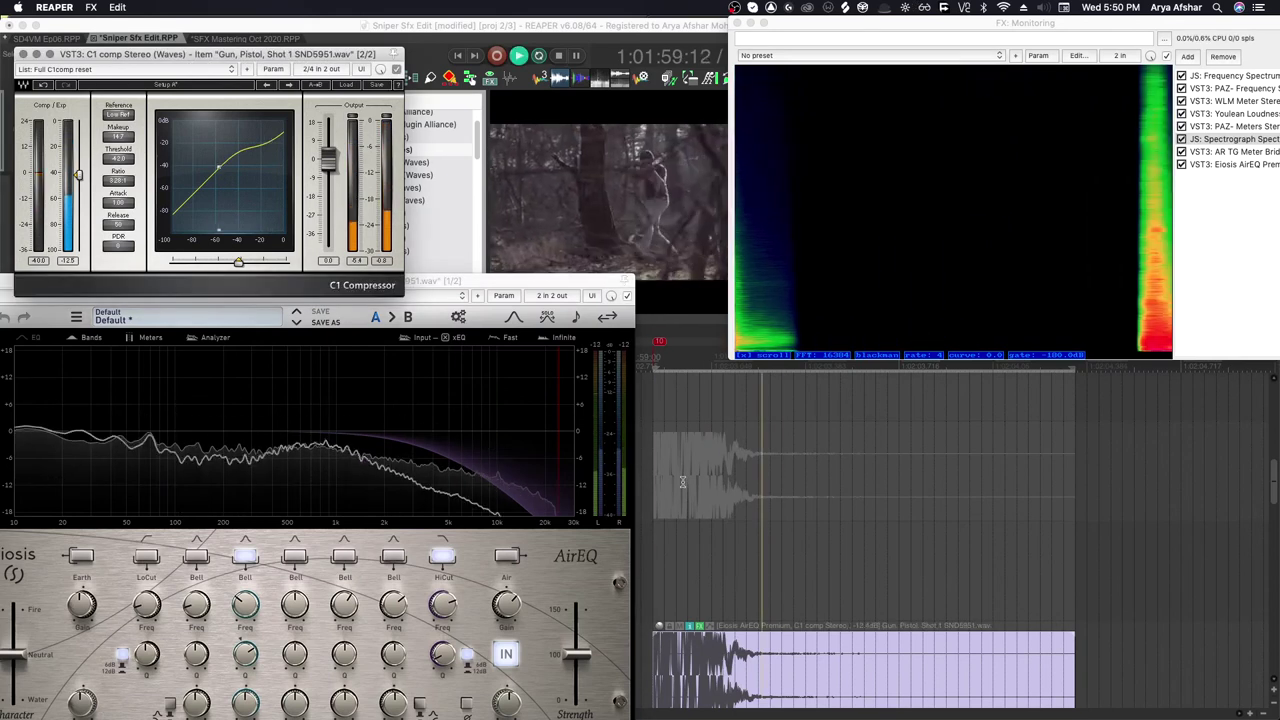